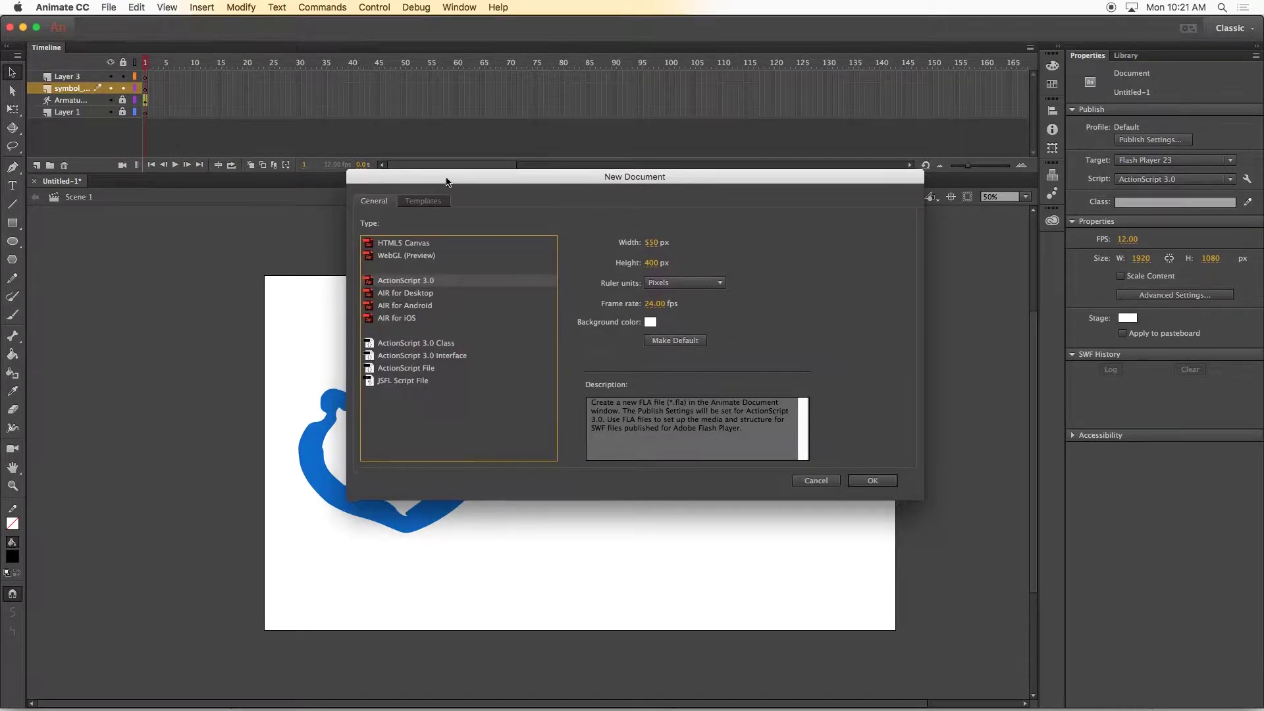
Create a new ActionScript 3.0 document, 1920 px wide and 1080 px high, with a frame rate of 12 fps
drag(446, 182, 417, 175)
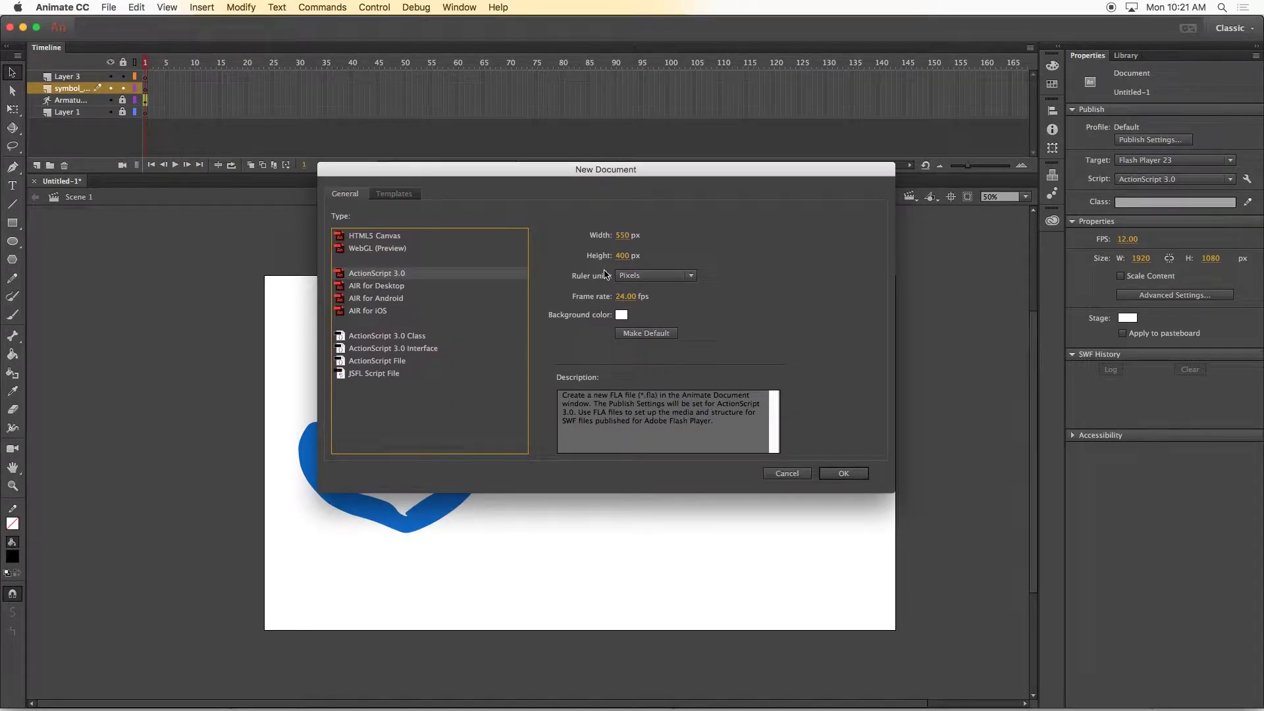
click(622, 235)
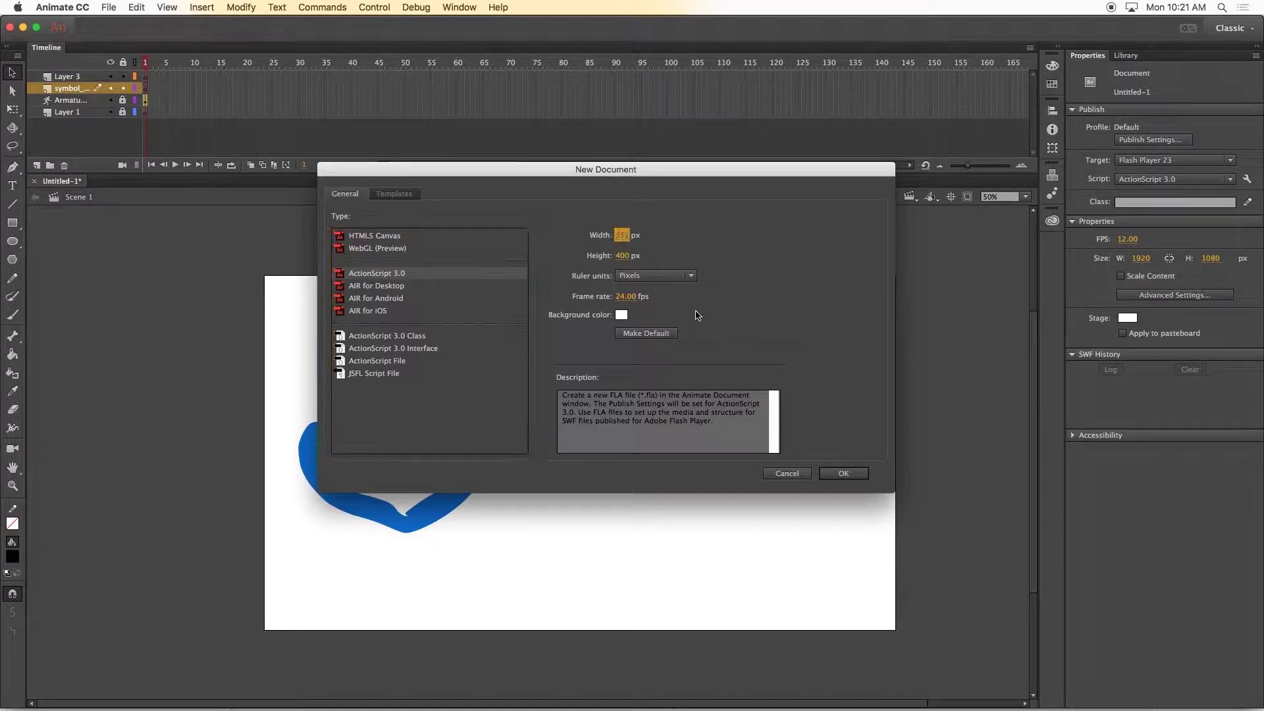
text(1920)
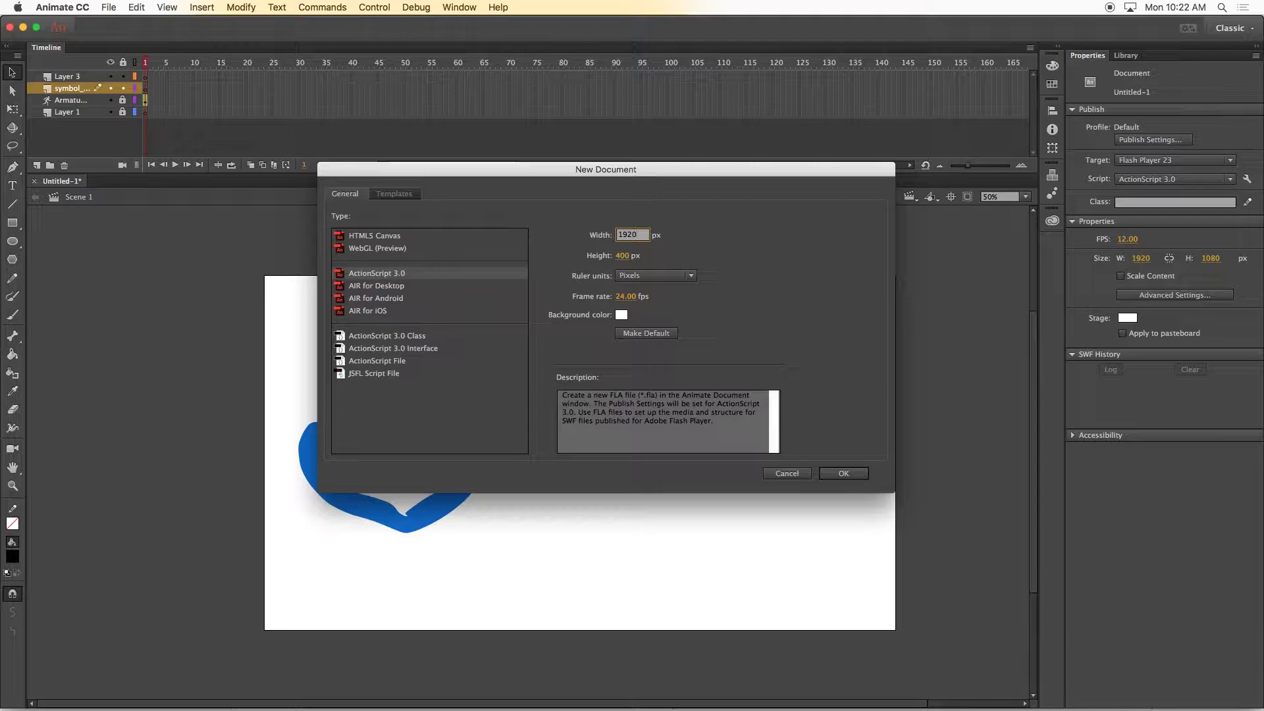
key(Tab)
text(10)
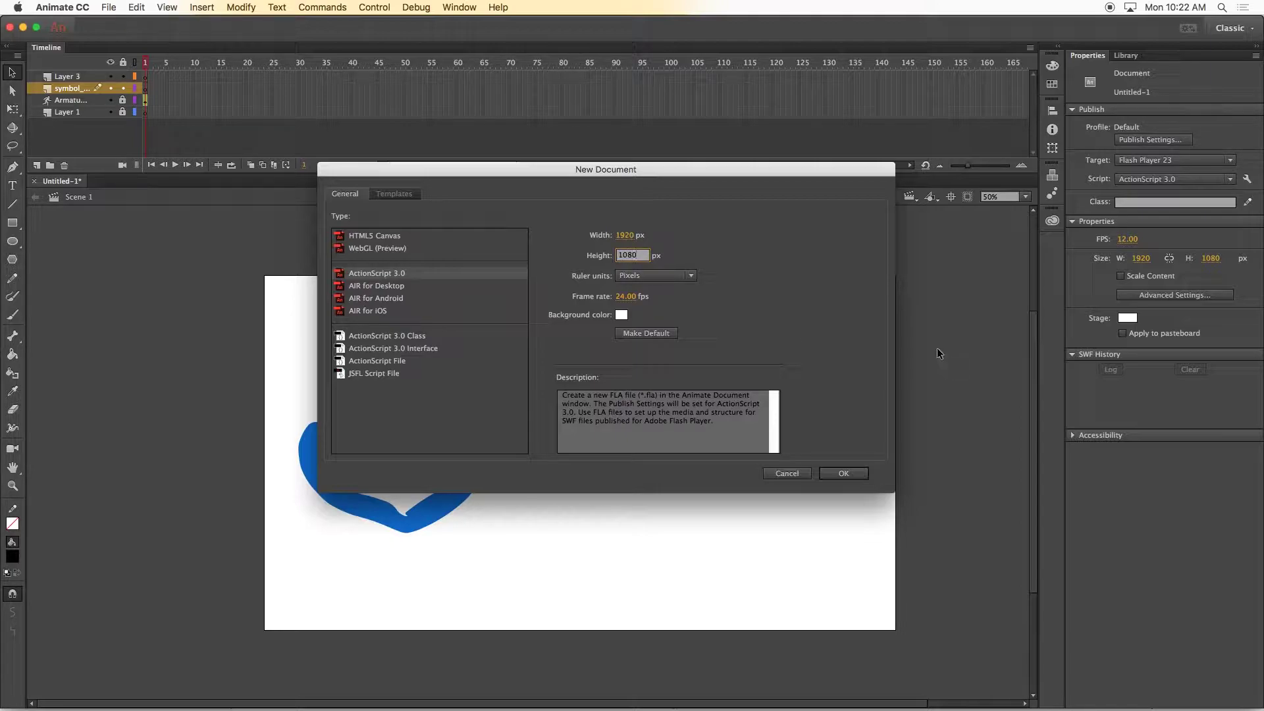
click(628, 297)
text(12)
key(Return)
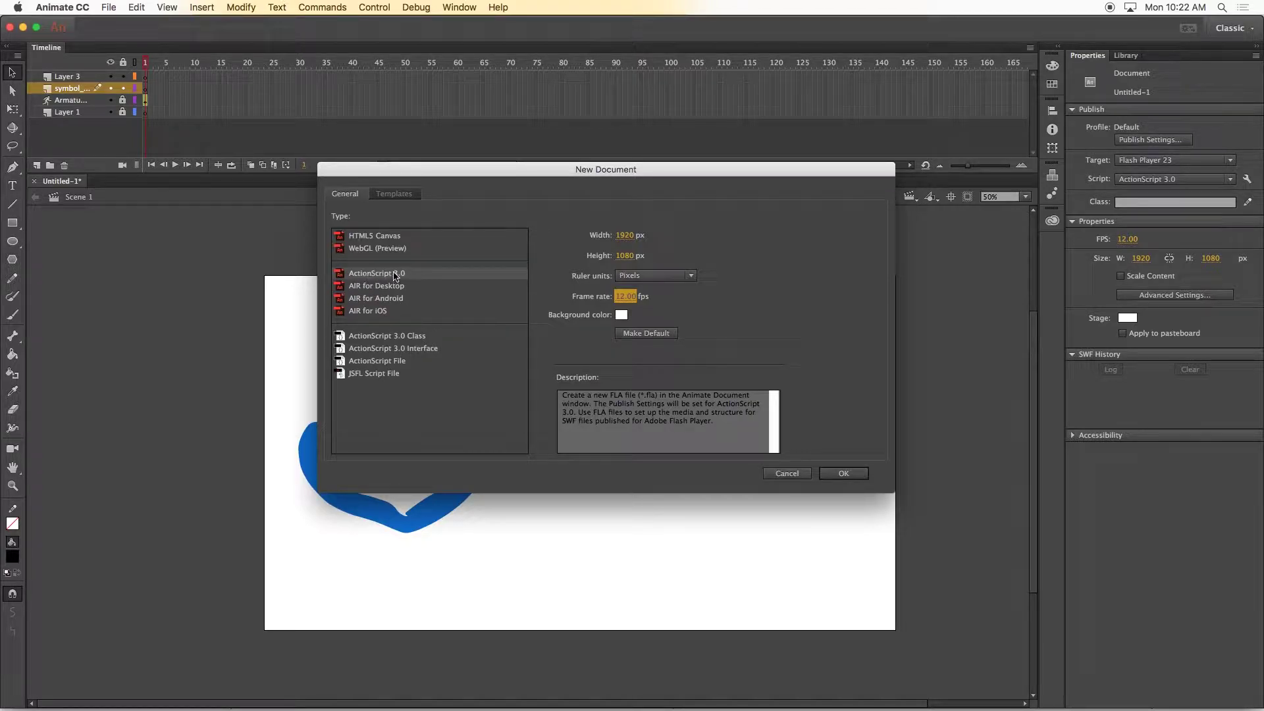
click(849, 472)
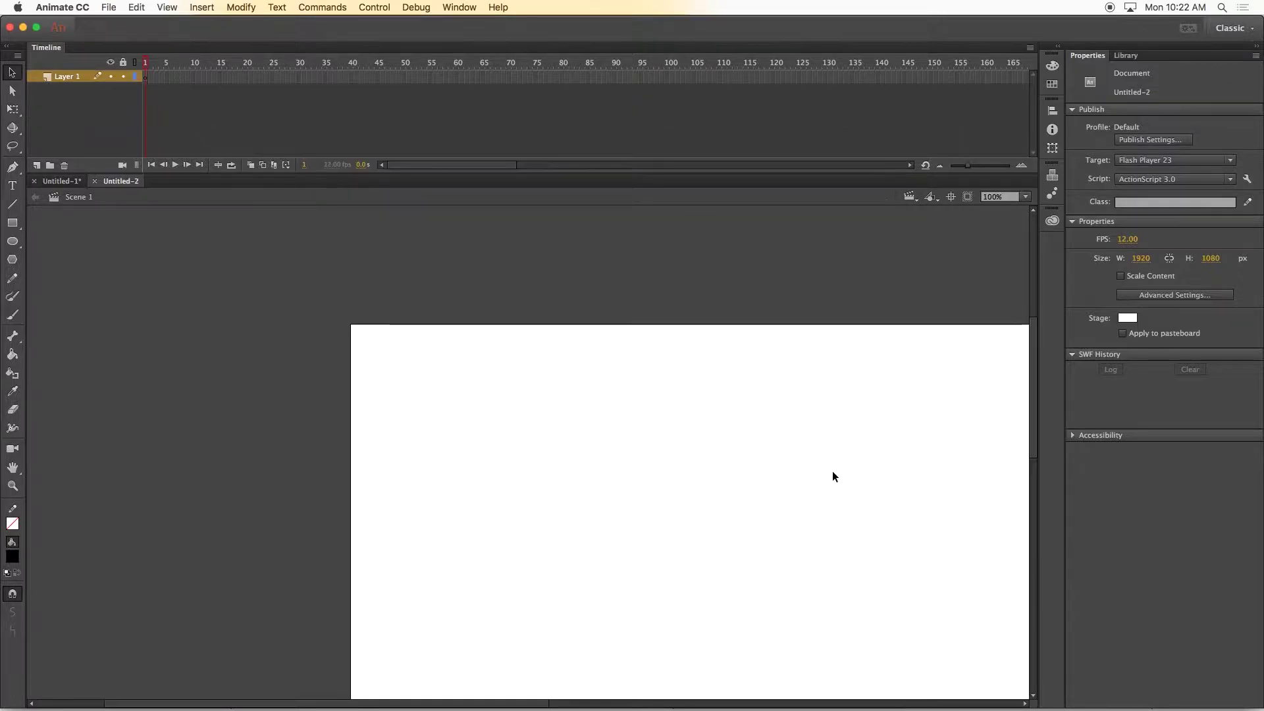
Set the fill color to brown and activate the Brush tool
scroll(1014, 404, down, 4)
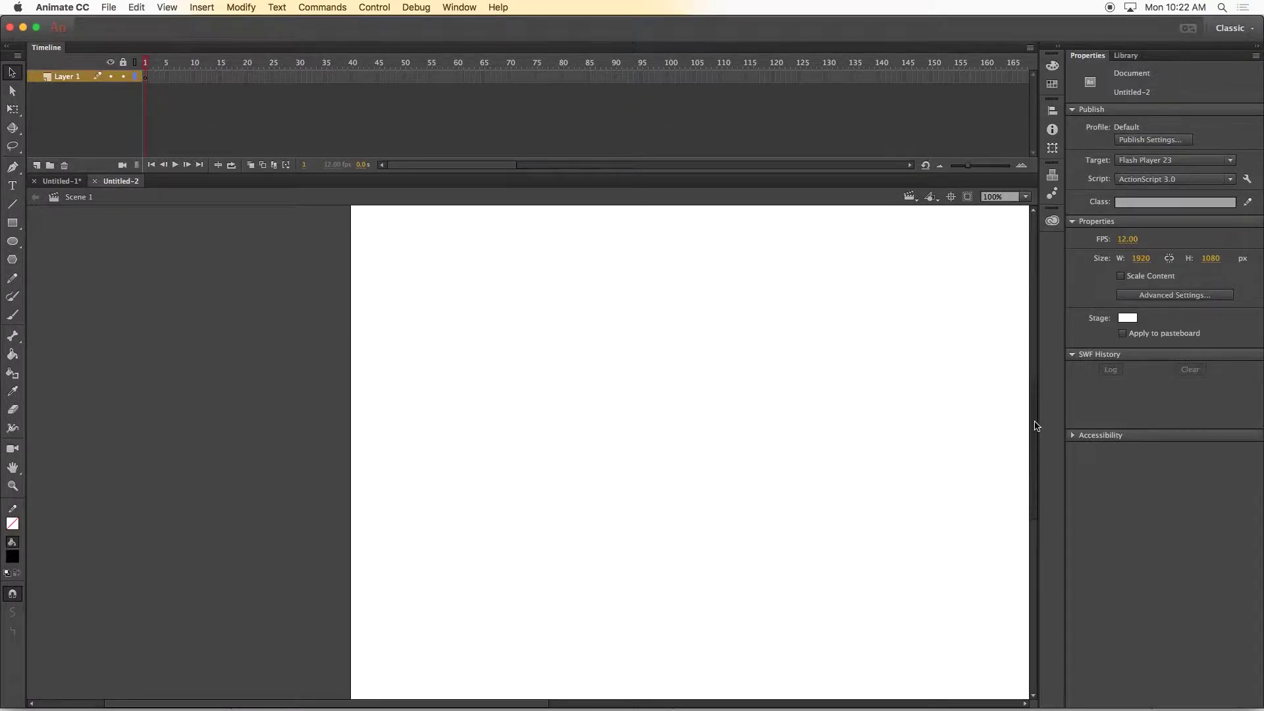
key(super+minus)
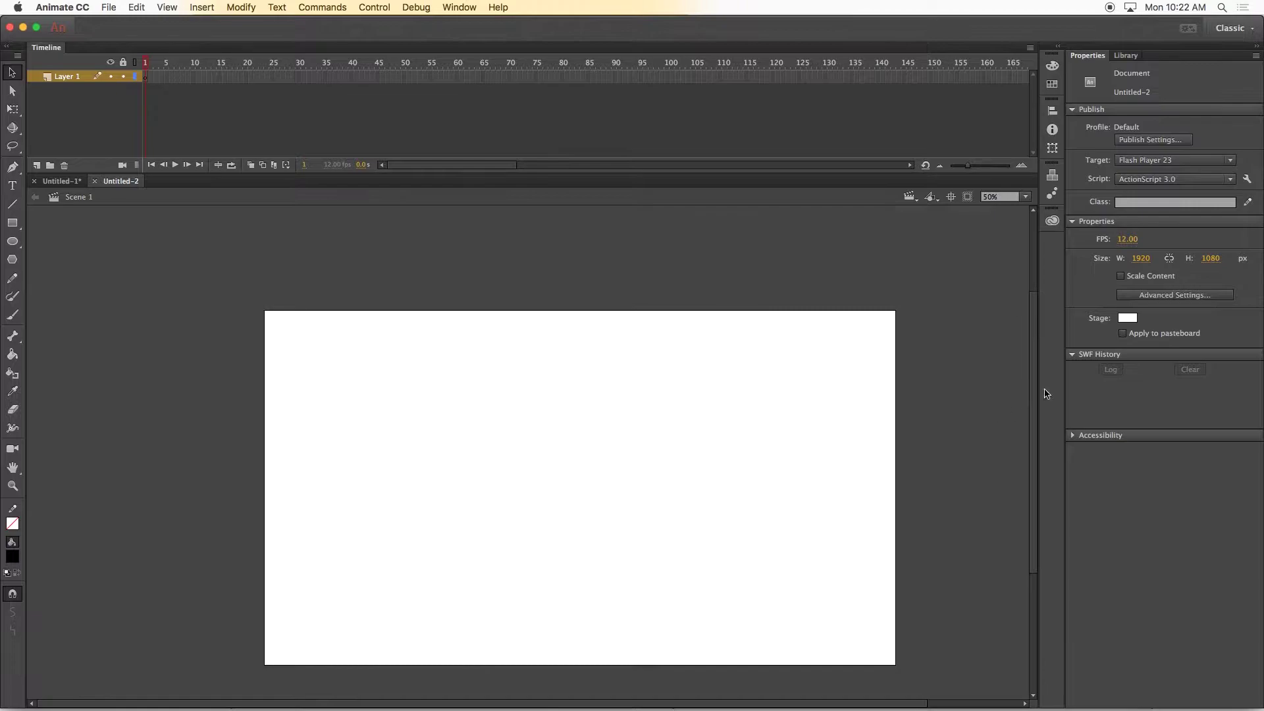
scroll(1036, 388, down, 2)
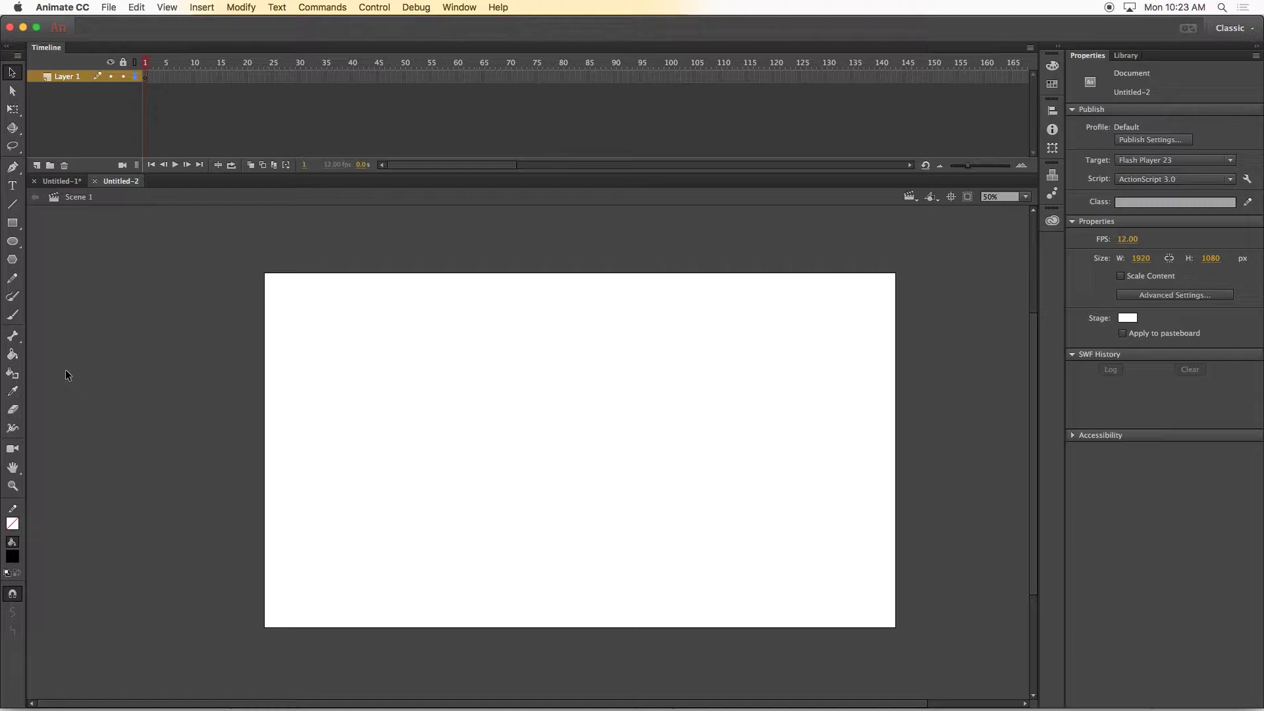
click(12, 556)
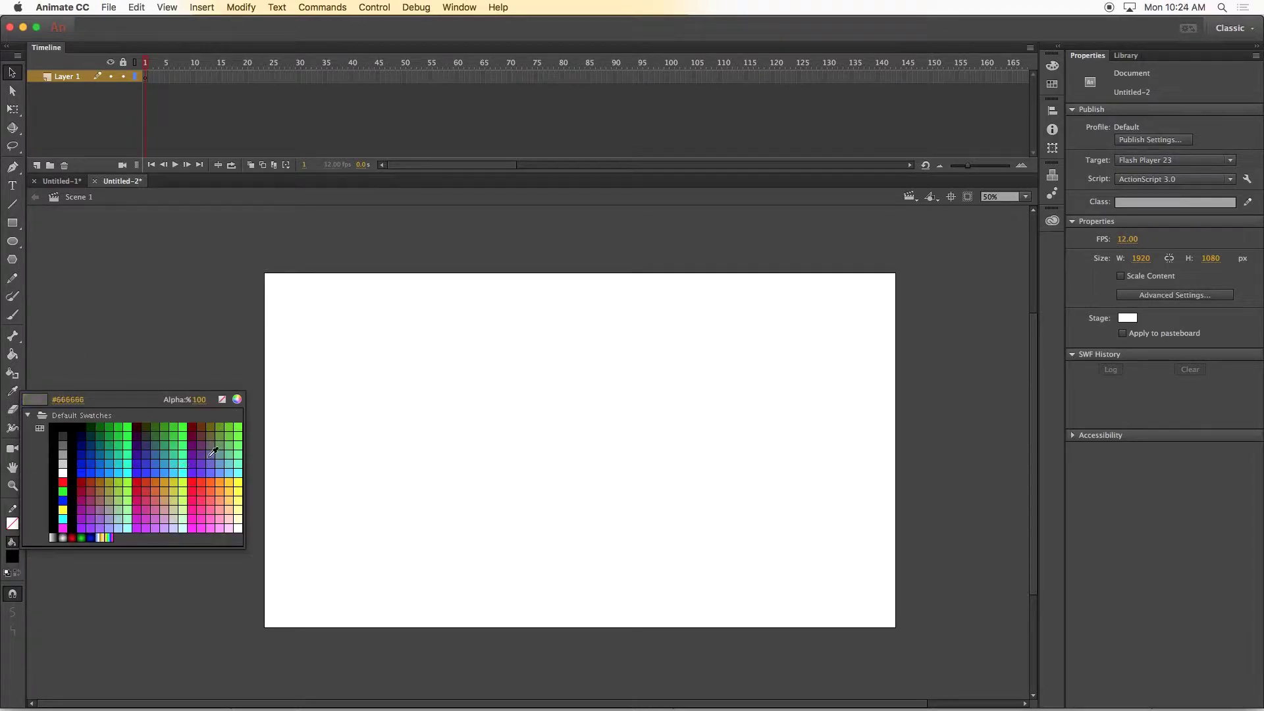
click(103, 478)
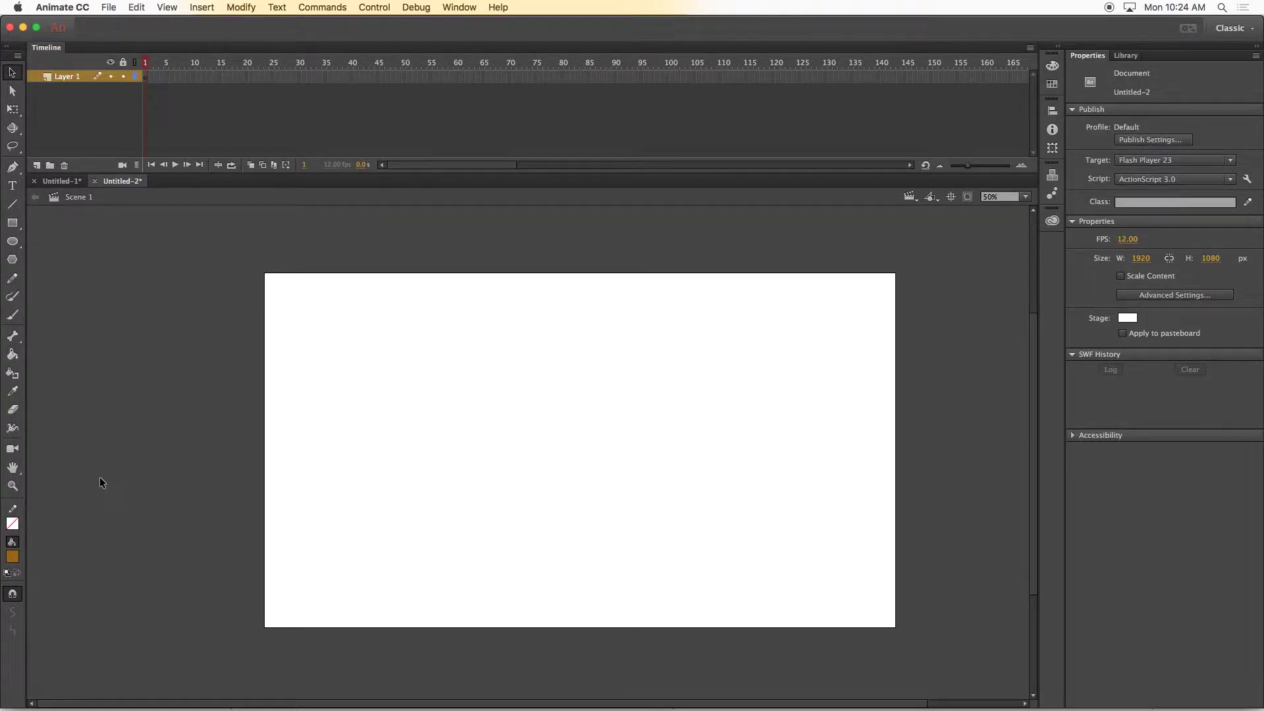
click(13, 315)
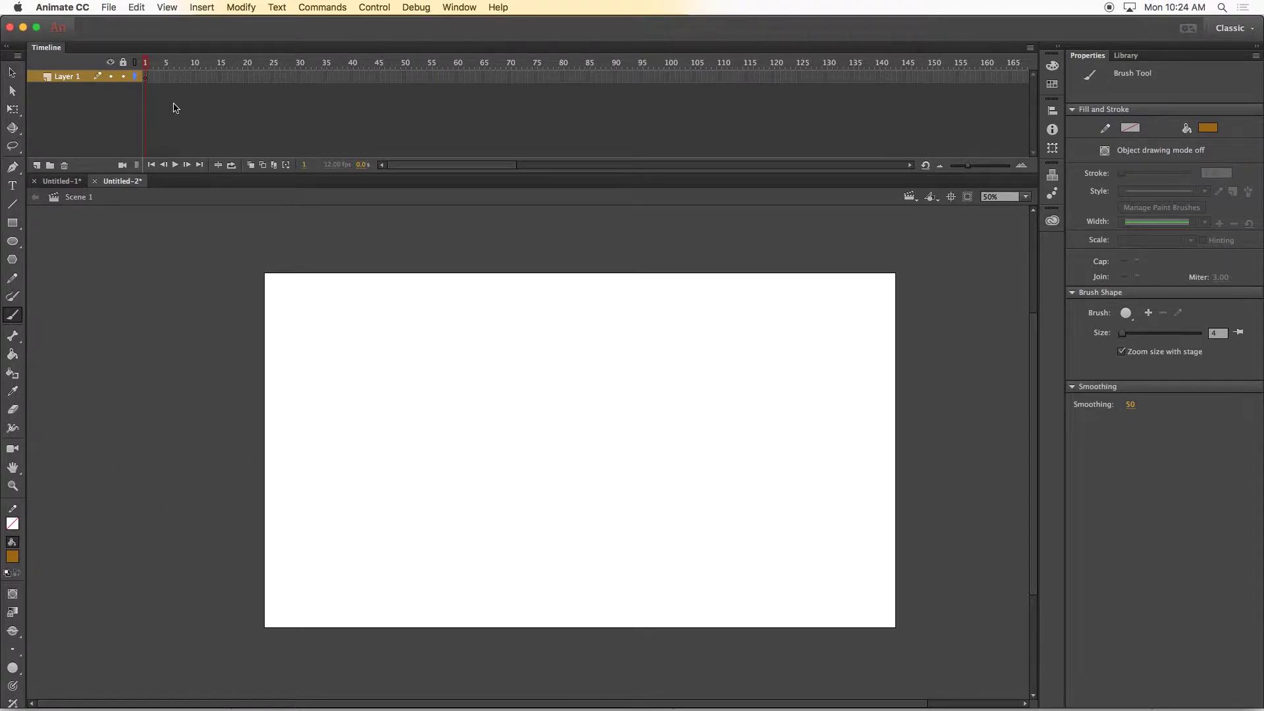
Rename Layer 1 to Snake
double_click(71, 79)
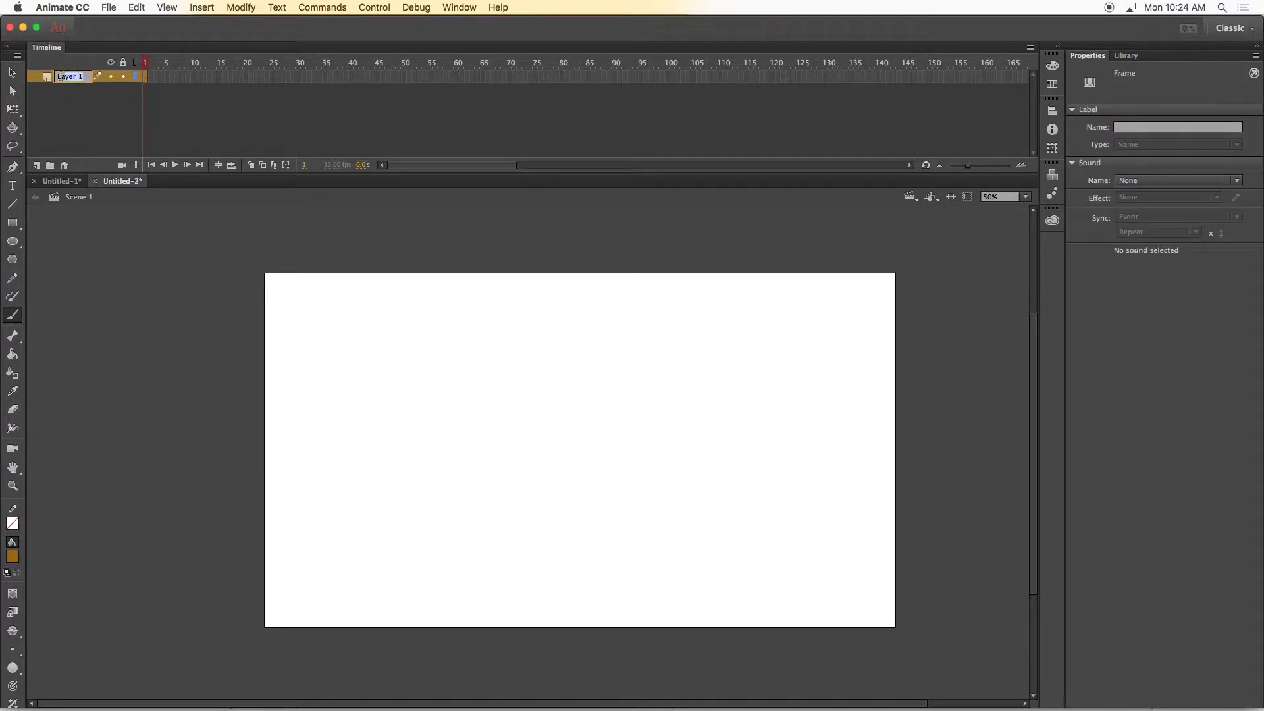
text(Snake)
click(125, 125)
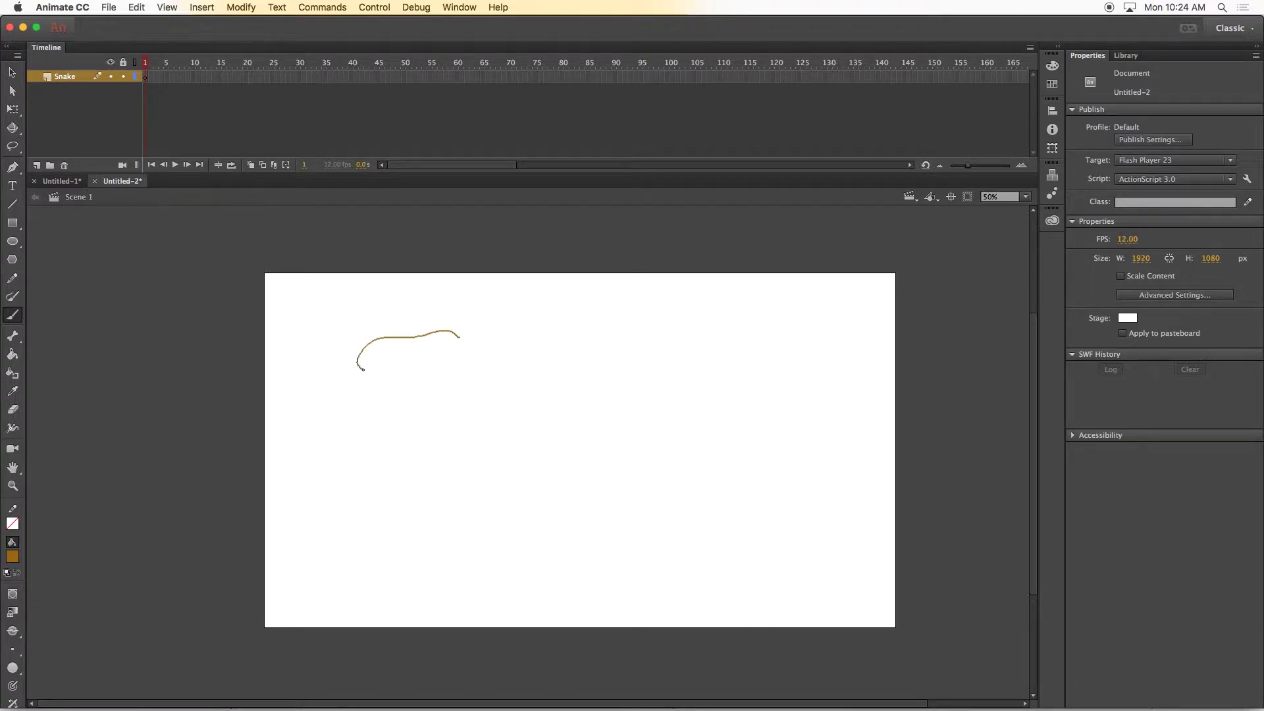
Brush a closed S-shaped snake outline across the stage and fill it with brown using the Paint Bucket
drag(385, 383, 464, 397)
mouse_move(460, 337)
mouse_down()
mouse_move(667, 332)
mouse_move(696, 475)
mouse_move(408, 508)
mouse_move(518, 576)
mouse_move(664, 563)
mouse_move(541, 604)
mouse_move(406, 592)
mouse_move(340, 495)
mouse_move(483, 446)
mouse_move(651, 423)
mouse_move(593, 390)
mouse_move(491, 404)
mouse_move(462, 395)
mouse_up()
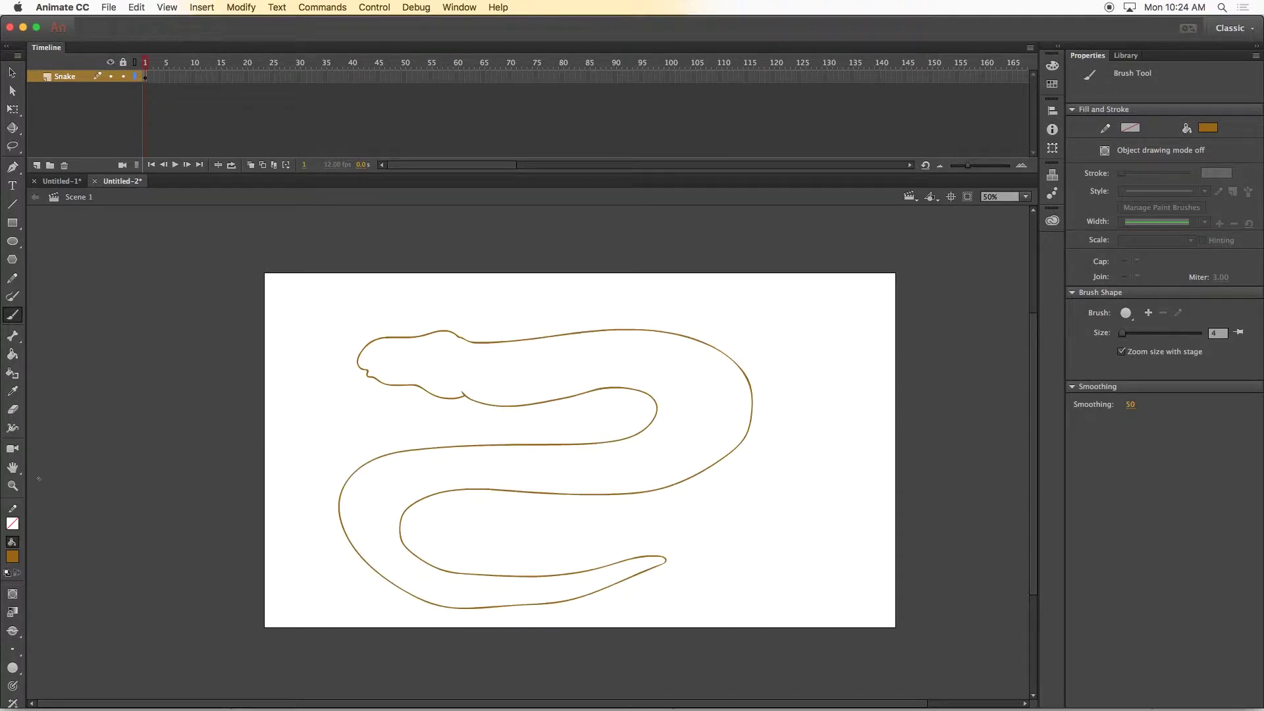
click(12, 354)
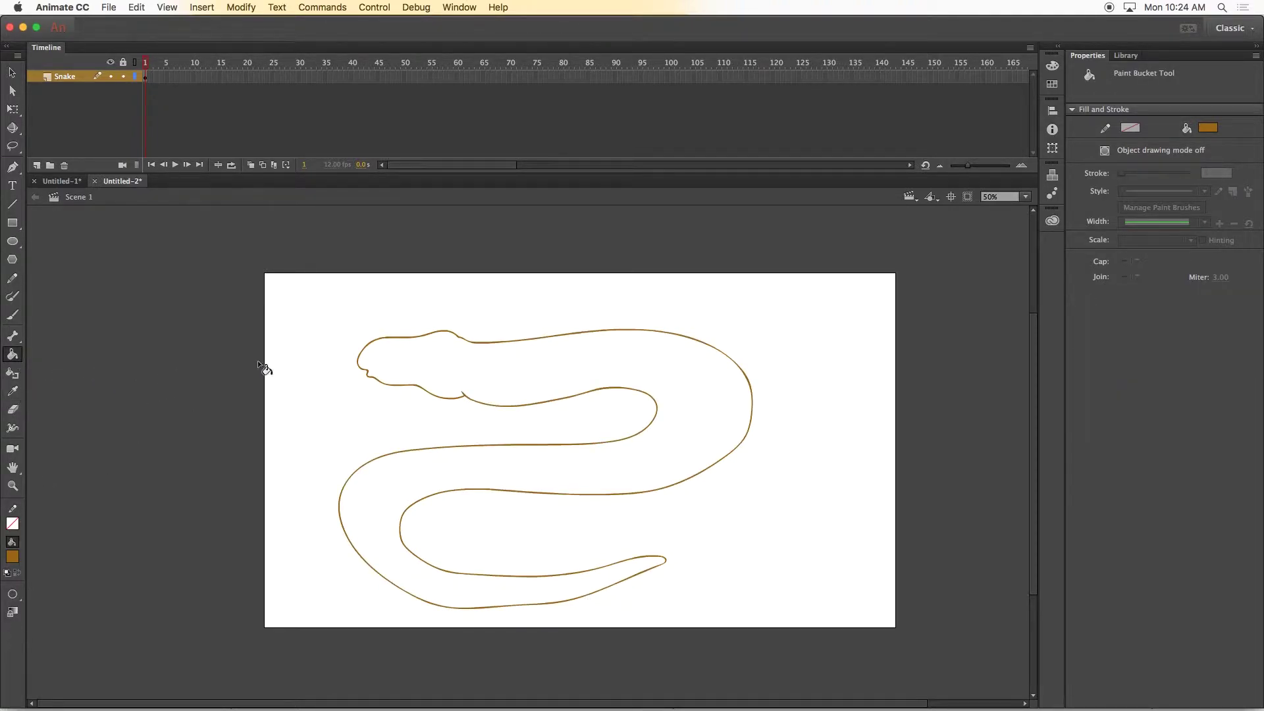
click(406, 372)
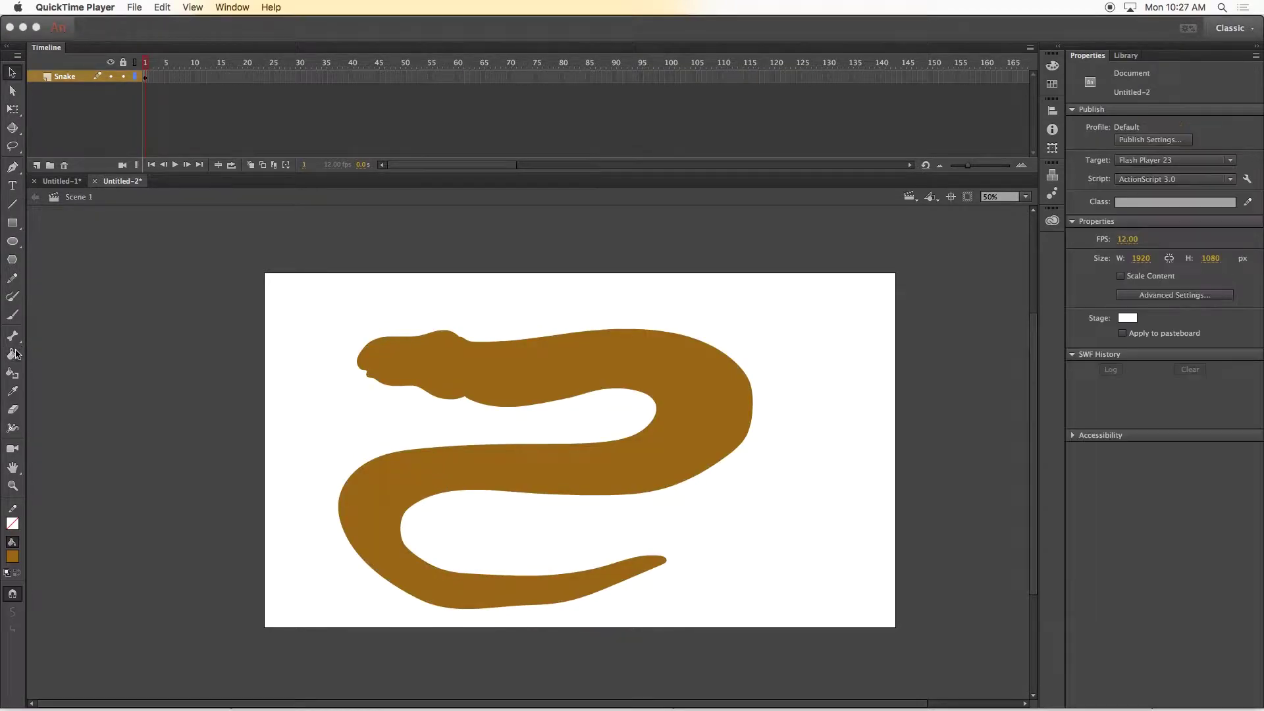
Use the Bone tool to build an armature from the snake's upper bend, with one chain to the head and another to the tail
click(11, 339)
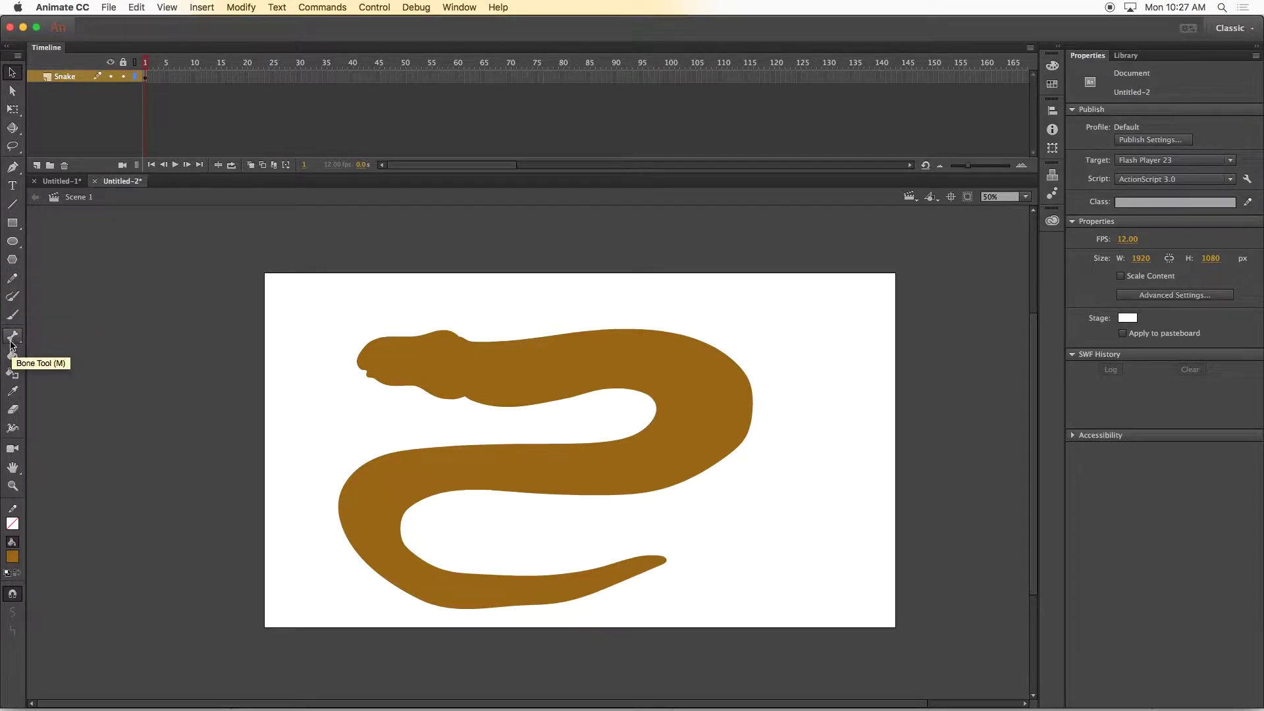
click(14, 341)
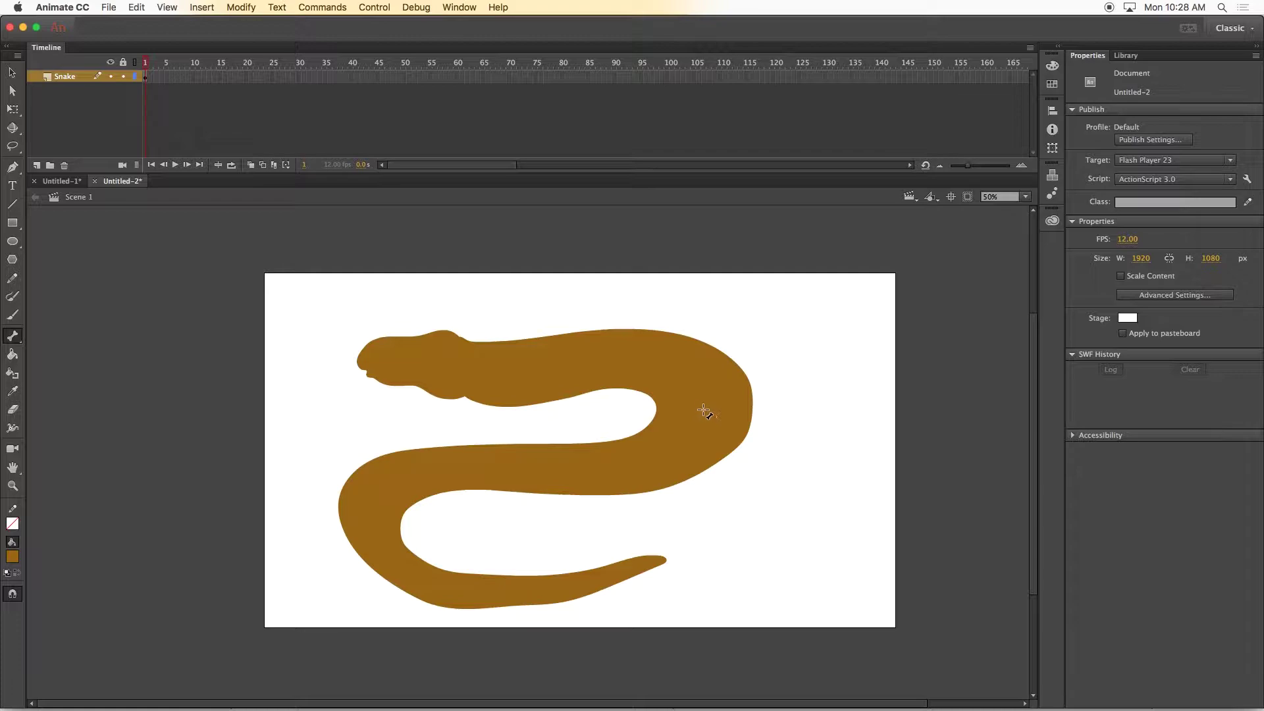
drag(703, 402, 633, 359)
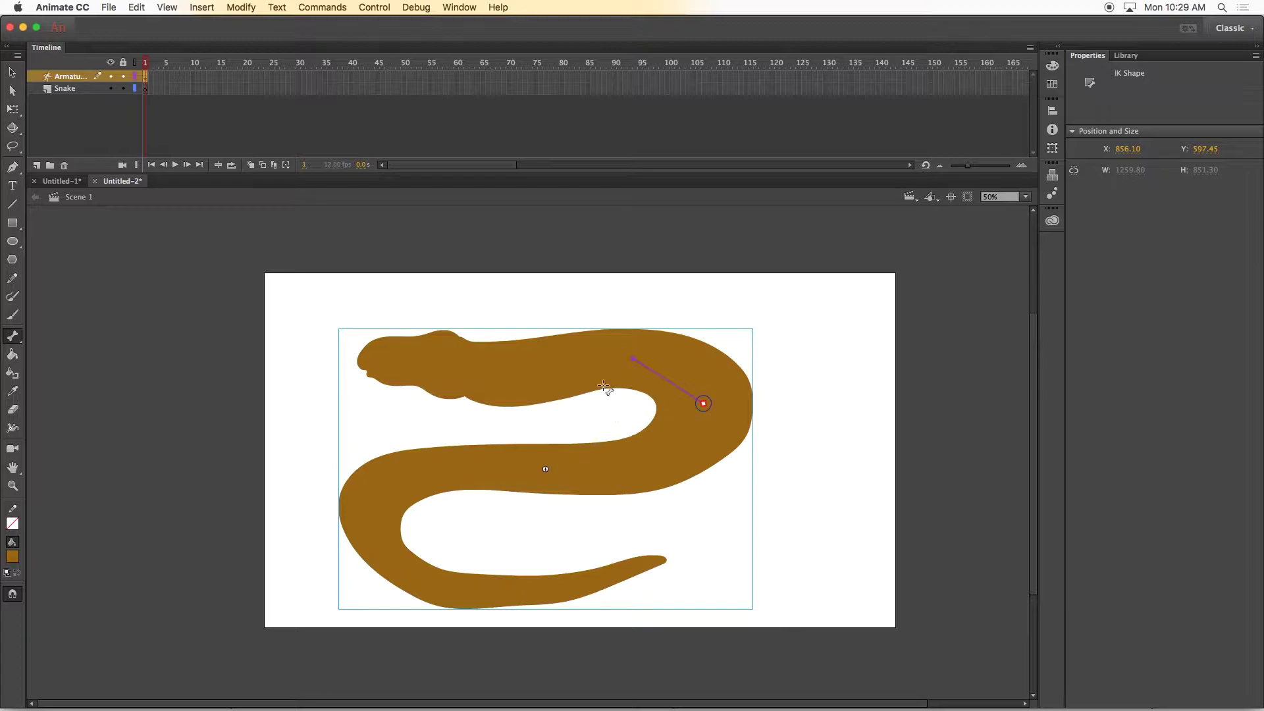
drag(633, 357, 379, 357)
drag(703, 403, 381, 547)
drag(381, 547, 428, 585)
drag(428, 585, 490, 593)
drag(490, 593, 615, 577)
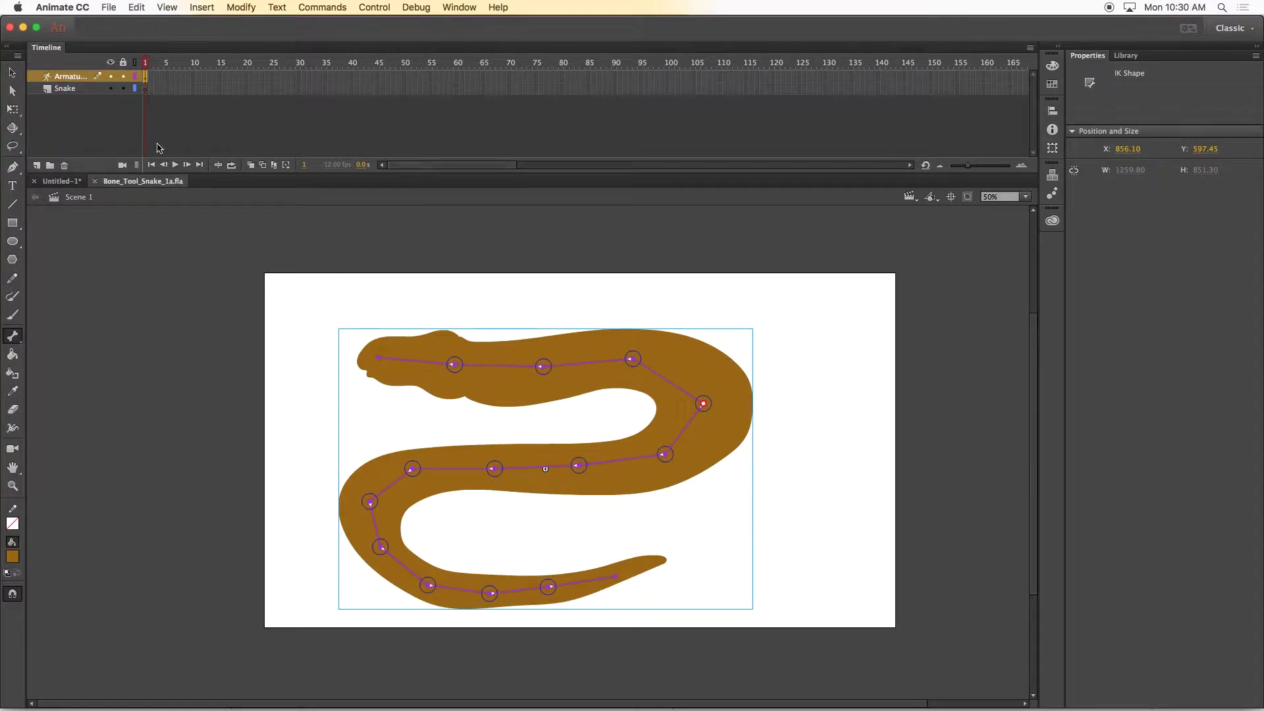
Bend the lower body chain by its bones so the snake's tail section hangs down past the stage's lower edge
click(12, 72)
drag(616, 577, 340, 329)
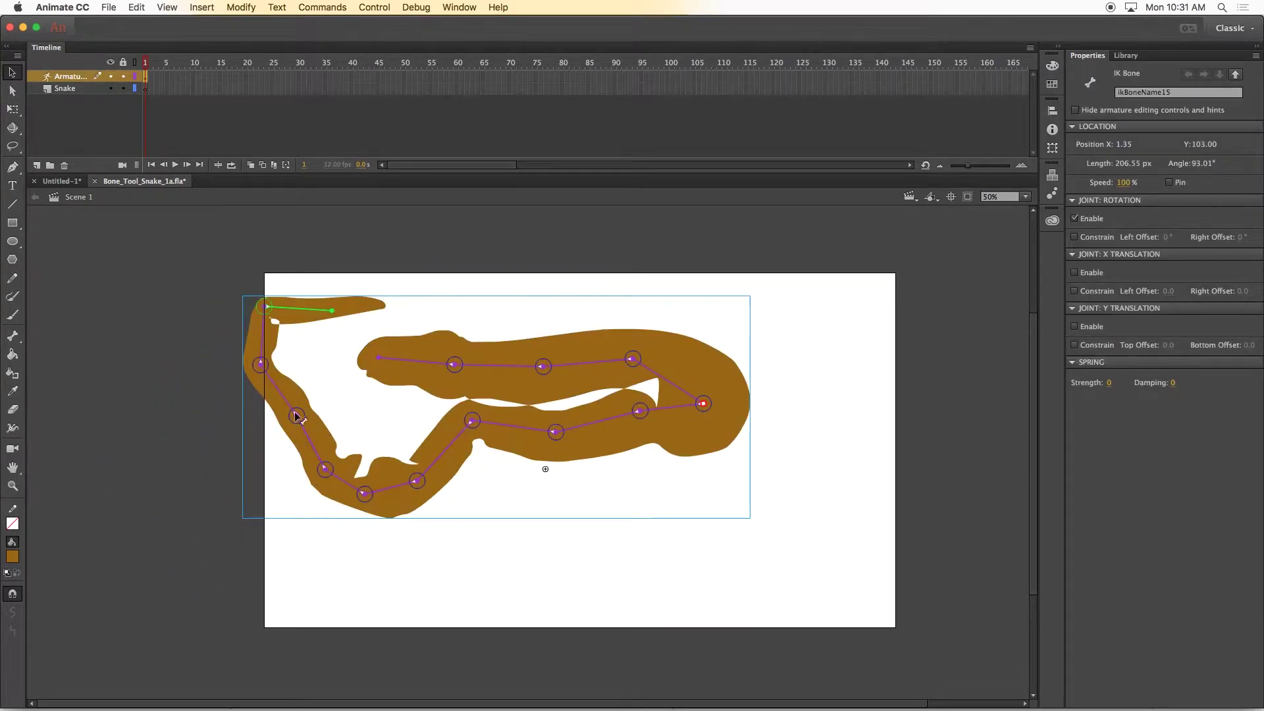
drag(307, 441, 437, 564)
mouse_move(443, 510)
mouse_down()
mouse_move(492, 527)
mouse_move(429, 519)
mouse_up()
drag(473, 454, 404, 469)
drag(553, 452, 454, 492)
drag(643, 423, 604, 428)
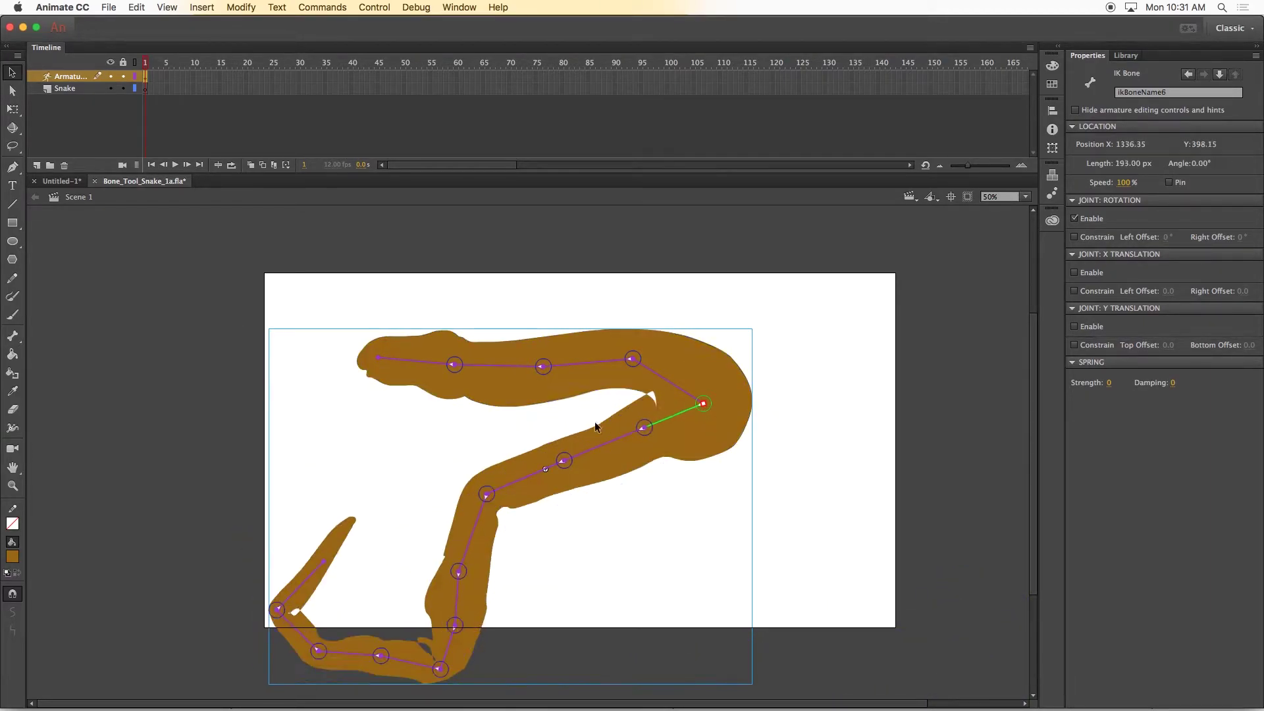
Pose the snake's bones into an open loop, with the tail curling up beside the head
drag(325, 567, 367, 313)
drag(629, 380, 503, 391)
drag(323, 495, 309, 387)
drag(502, 464, 548, 472)
drag(650, 433, 666, 455)
drag(569, 588, 524, 518)
drag(393, 390, 330, 383)
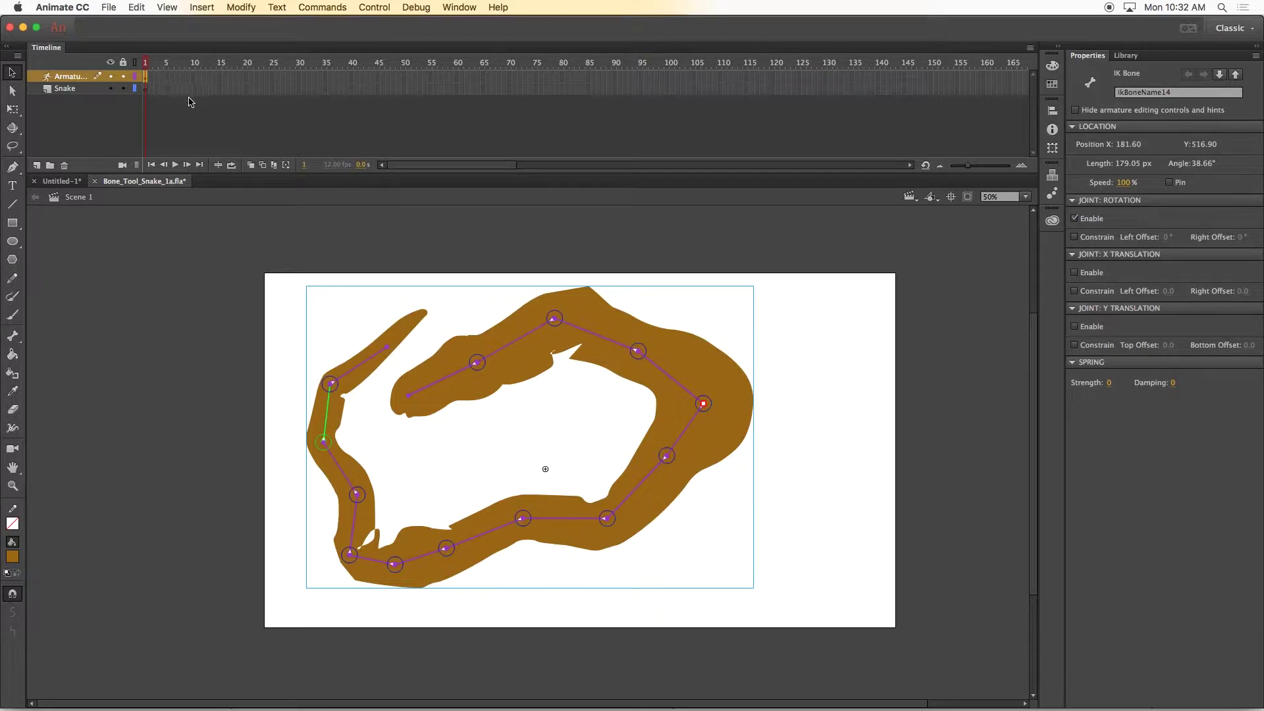
Extend the armature to frame 24, pose the snake stretched wide with raised head and upturned tail, and scrub back to frame 1
click(266, 76)
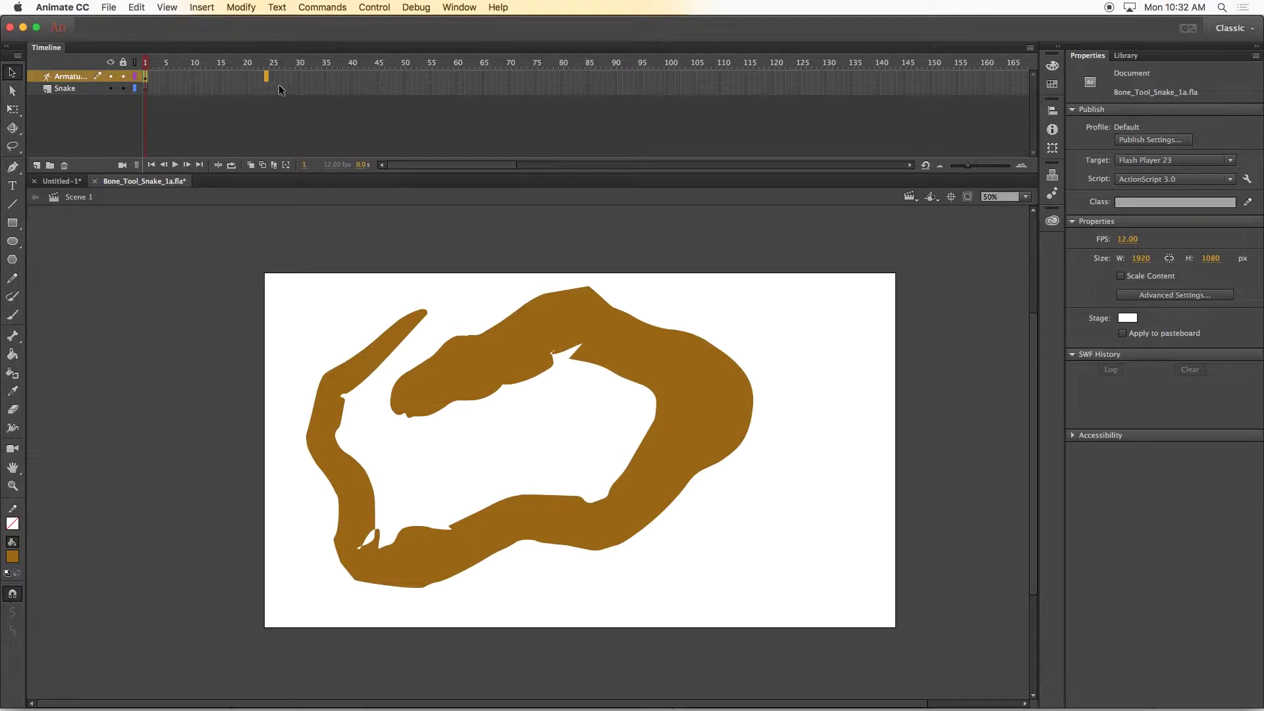
click(279, 84)
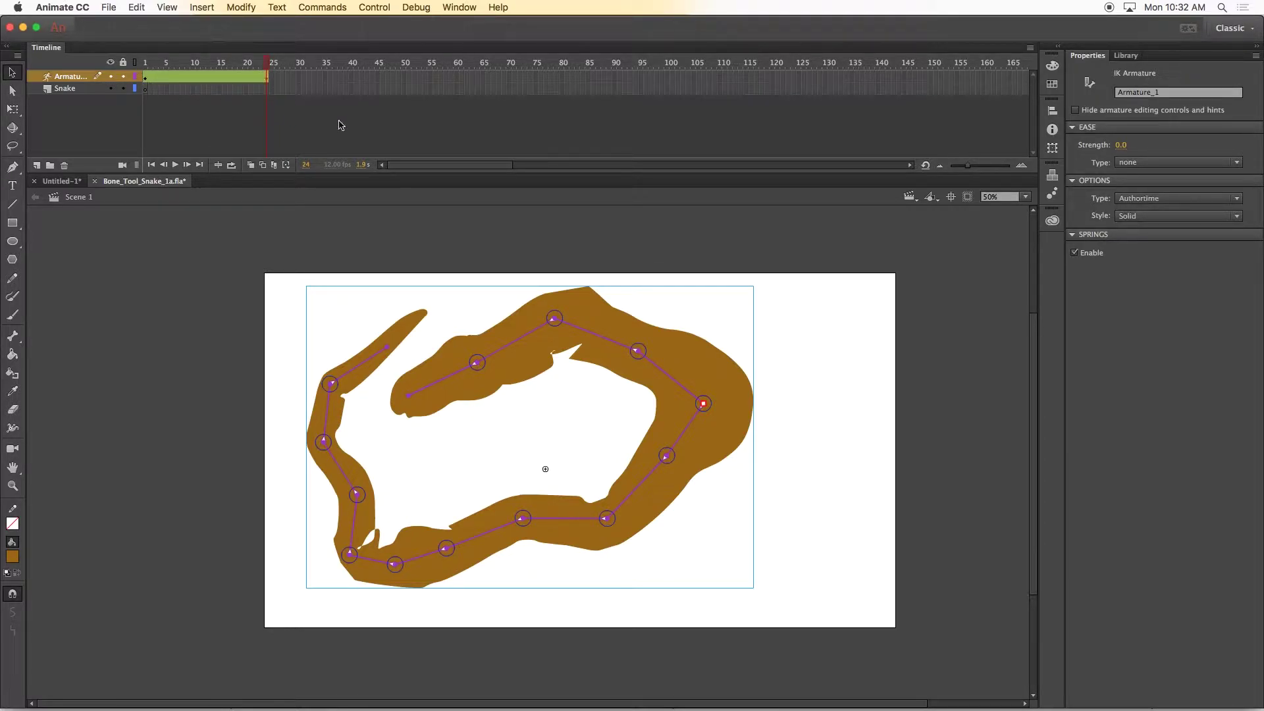
drag(331, 385, 302, 435)
drag(519, 531, 590, 545)
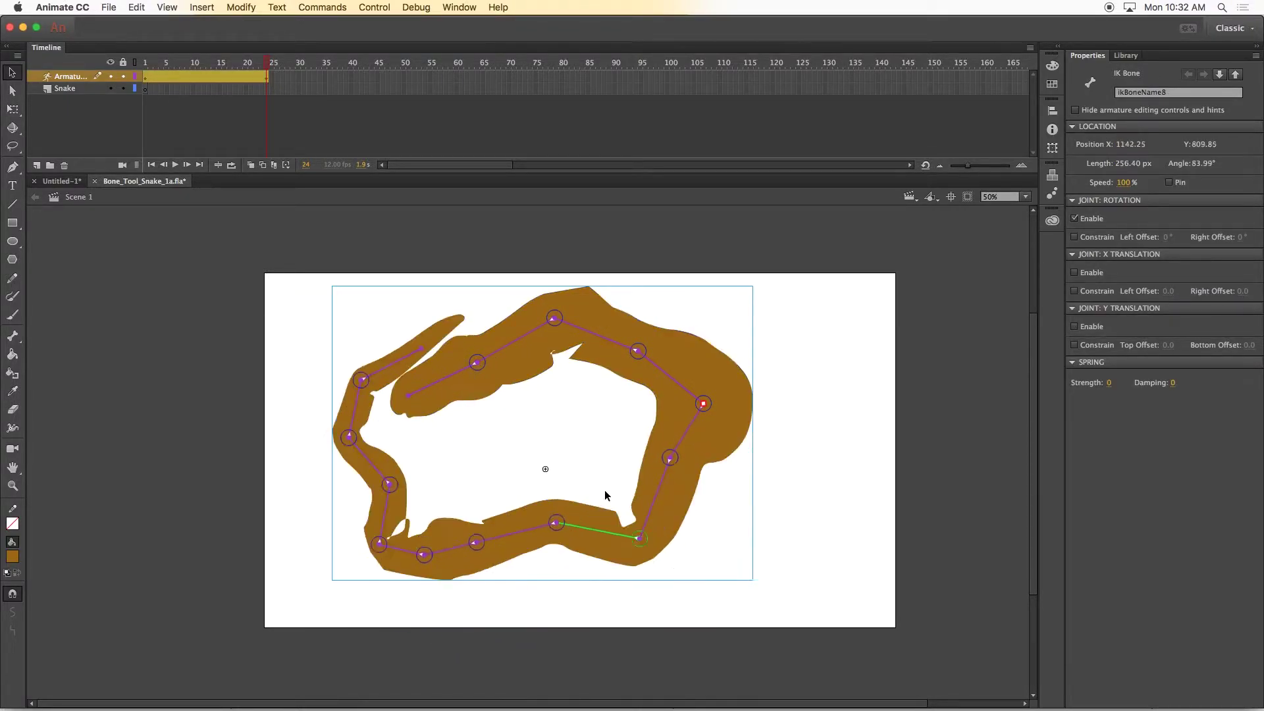
drag(672, 459, 742, 455)
drag(759, 588, 571, 534)
drag(502, 507, 314, 414)
drag(476, 363, 380, 342)
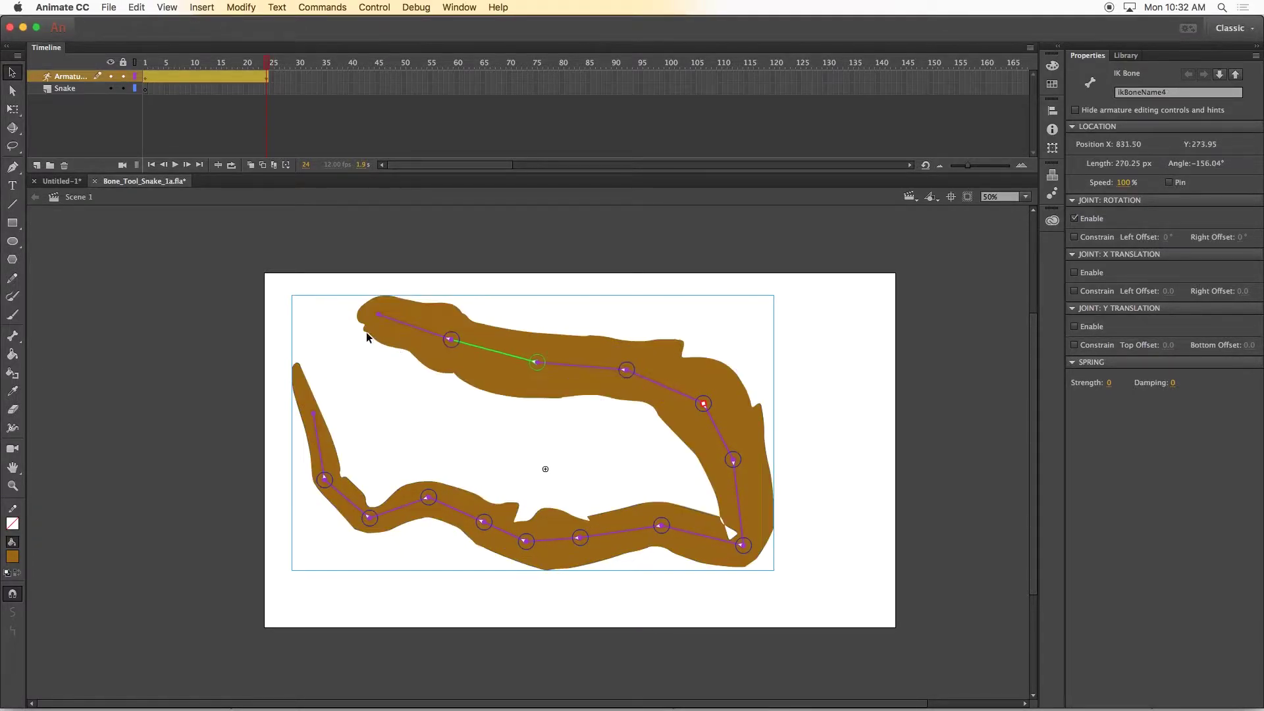
drag(268, 64, 144, 75)
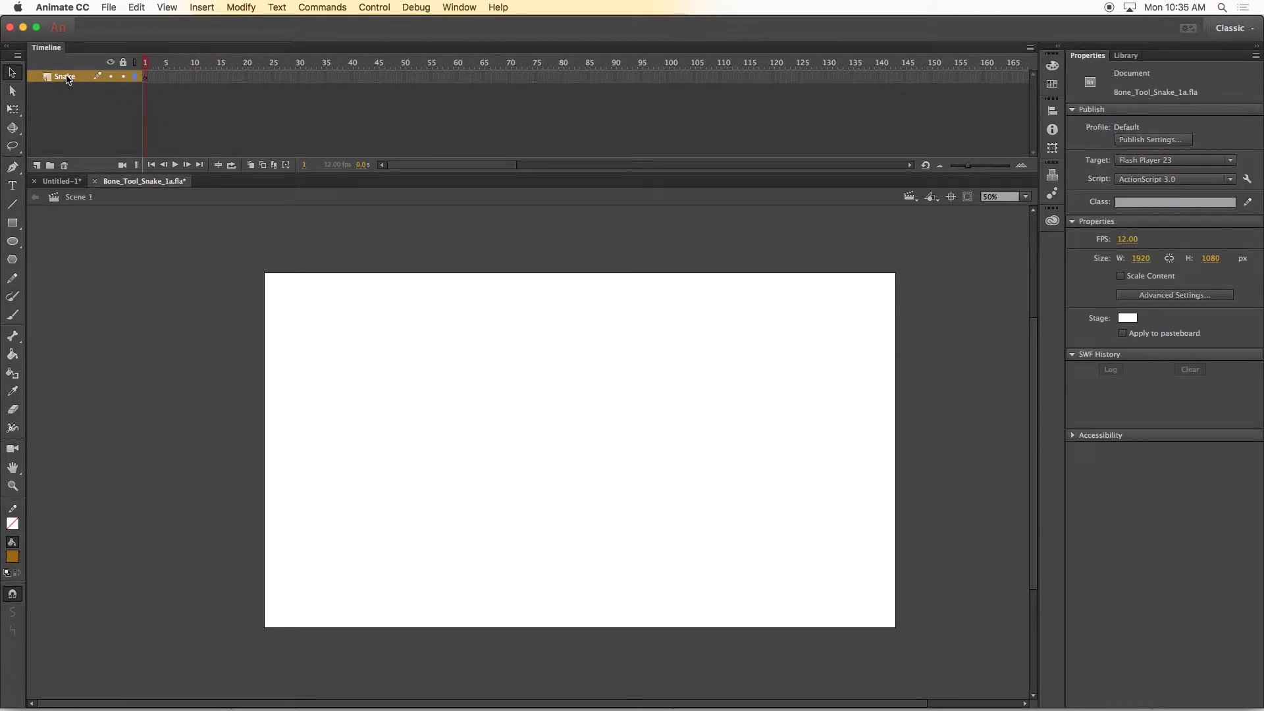
Rename the Snake layer to person
double_click(66, 77)
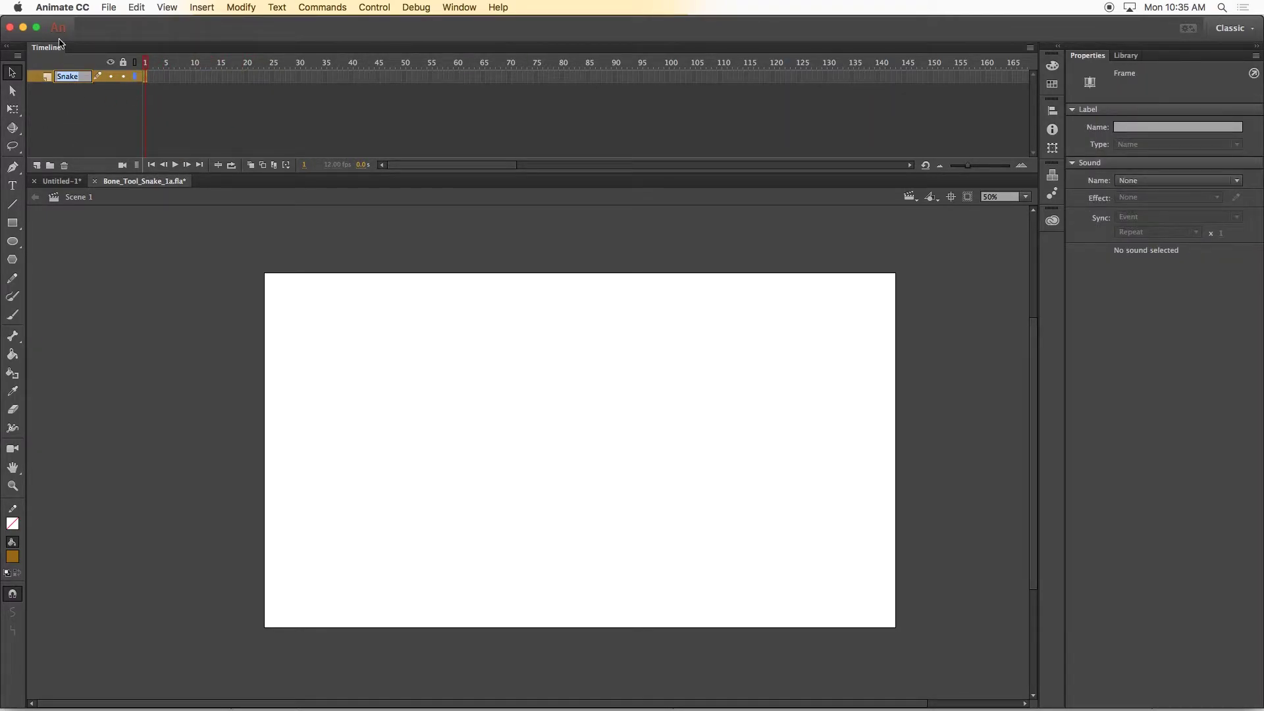
text(person)
click(84, 121)
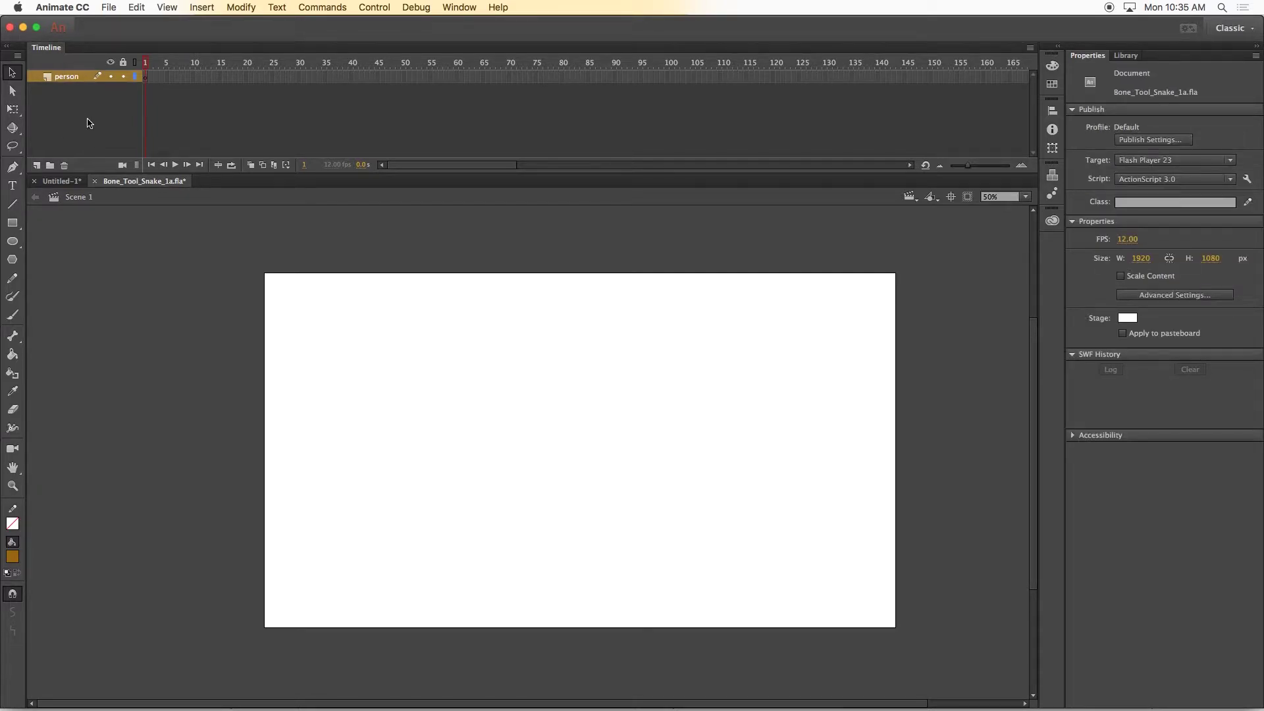
Prepare the Brush tool with a black fill for drawing on frame 1 of the person layer
click(146, 76)
click(12, 314)
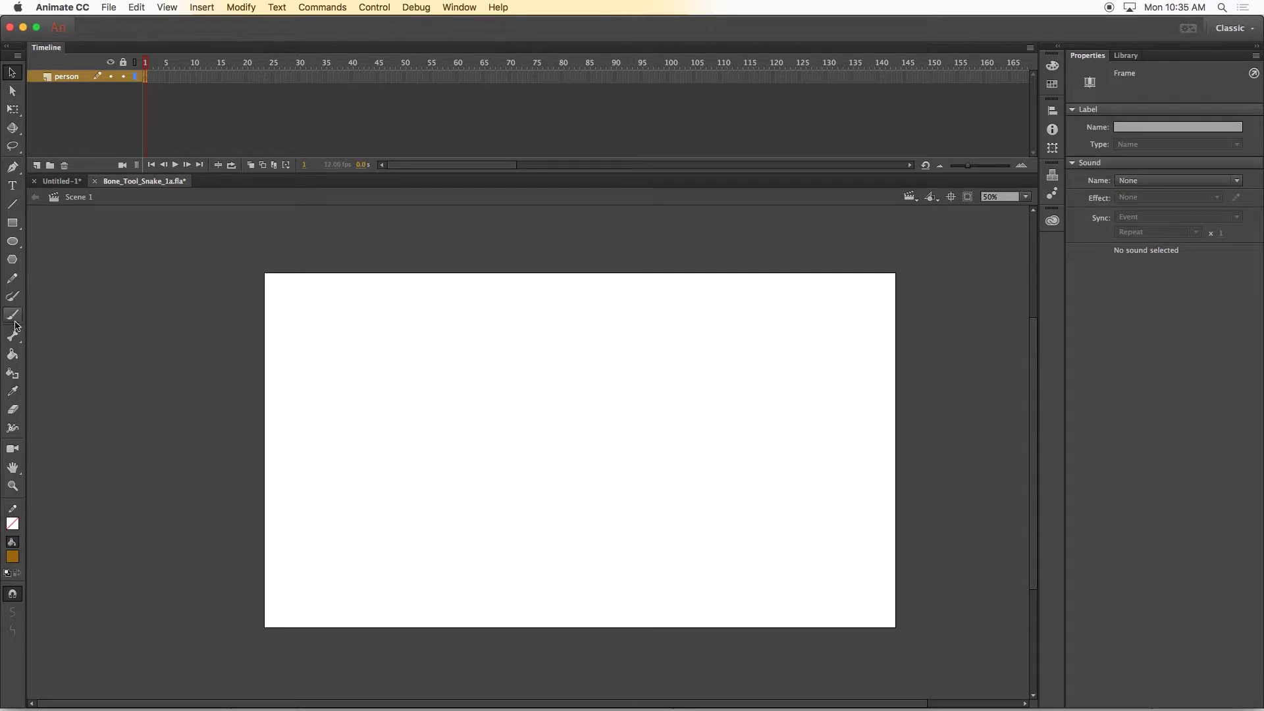
click(13, 559)
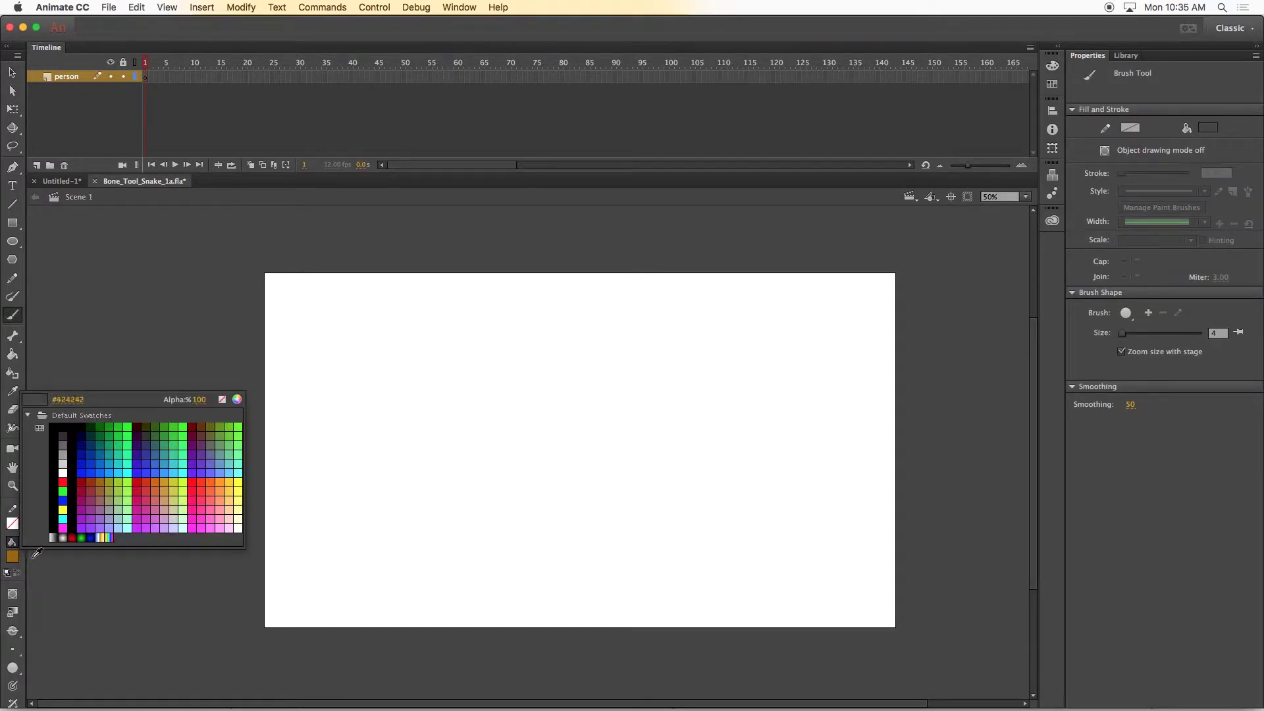
click(71, 507)
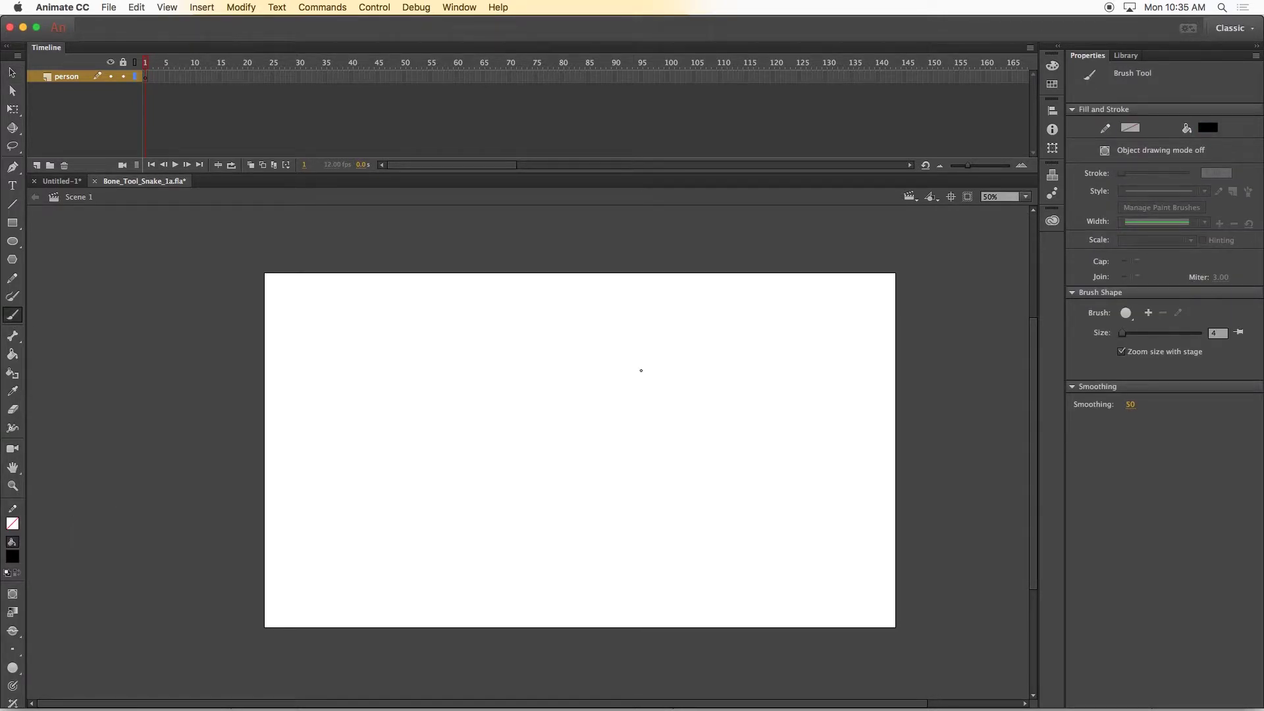
key(super+equal)
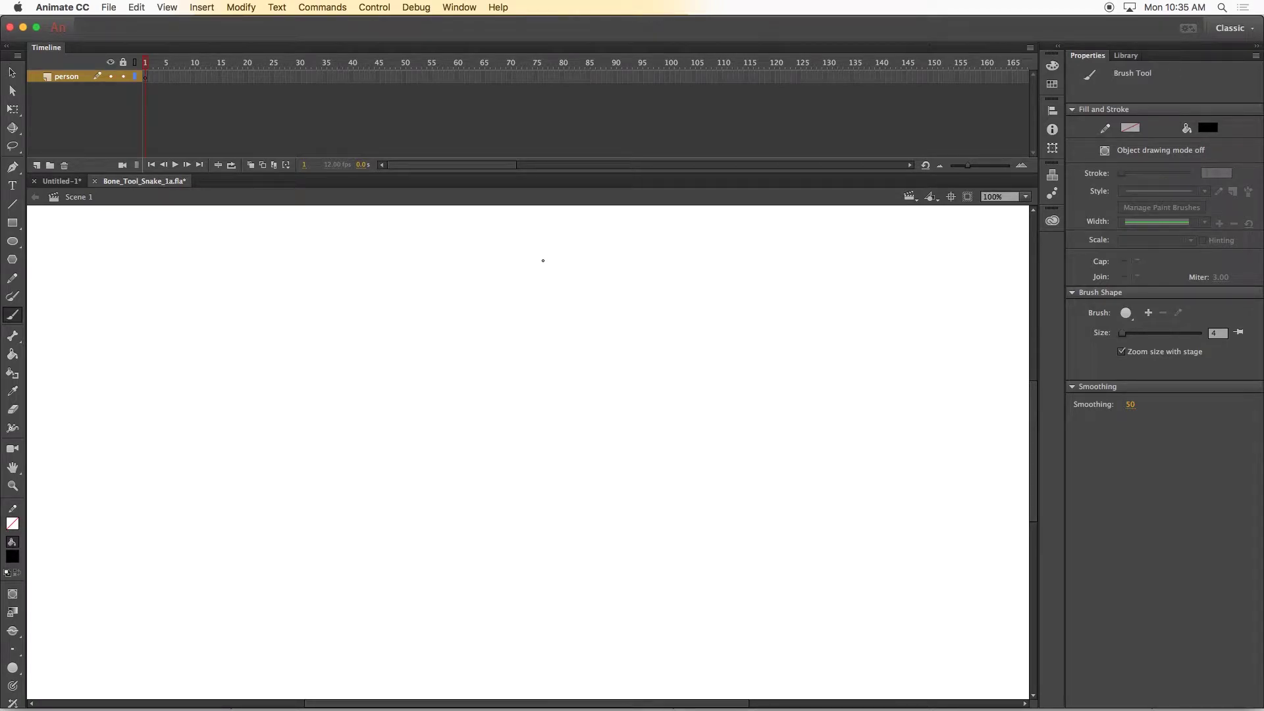
Draw the outline of a person in black brush strokes, with head, neck, outstretched arms, torso and legs
mouse_move(563, 253)
mouse_down()
mouse_move(585, 276)
mouse_move(583, 318)
mouse_move(545, 340)
mouse_move(502, 321)
mouse_move(489, 286)
mouse_move(497, 257)
mouse_move(521, 243)
mouse_move(547, 242)
mouse_move(575, 263)
mouse_up()
drag(531, 341, 531, 362)
drag(561, 340, 559, 359)
mouse_move(559, 358)
mouse_down()
mouse_move(604, 382)
mouse_move(616, 423)
mouse_move(567, 401)
mouse_up()
mouse_move(530, 362)
mouse_down()
mouse_move(373, 475)
mouse_move(523, 406)
mouse_up()
mouse_move(584, 403)
mouse_down()
mouse_move(598, 514)
mouse_move(582, 492)
mouse_move(584, 503)
mouse_up()
key(super+z)
mouse_move(514, 408)
mouse_down()
mouse_move(525, 510)
mouse_move(589, 681)
mouse_move(558, 515)
mouse_move(536, 674)
mouse_move(525, 508)
mouse_up()
drag(582, 422, 598, 538)
drag(516, 410, 521, 559)
Erase the stray inner outline strokes and fill the figure with black to make a solid silhouette
click(12, 408)
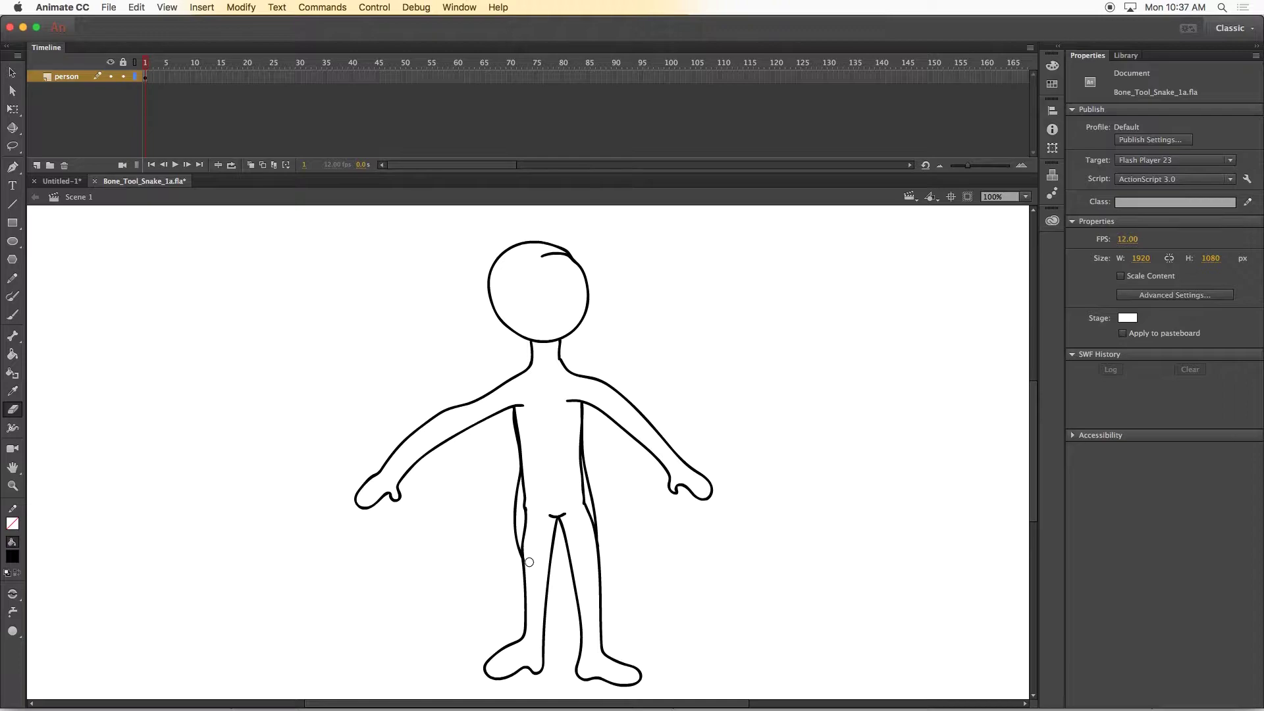
key(k)
click(541, 532)
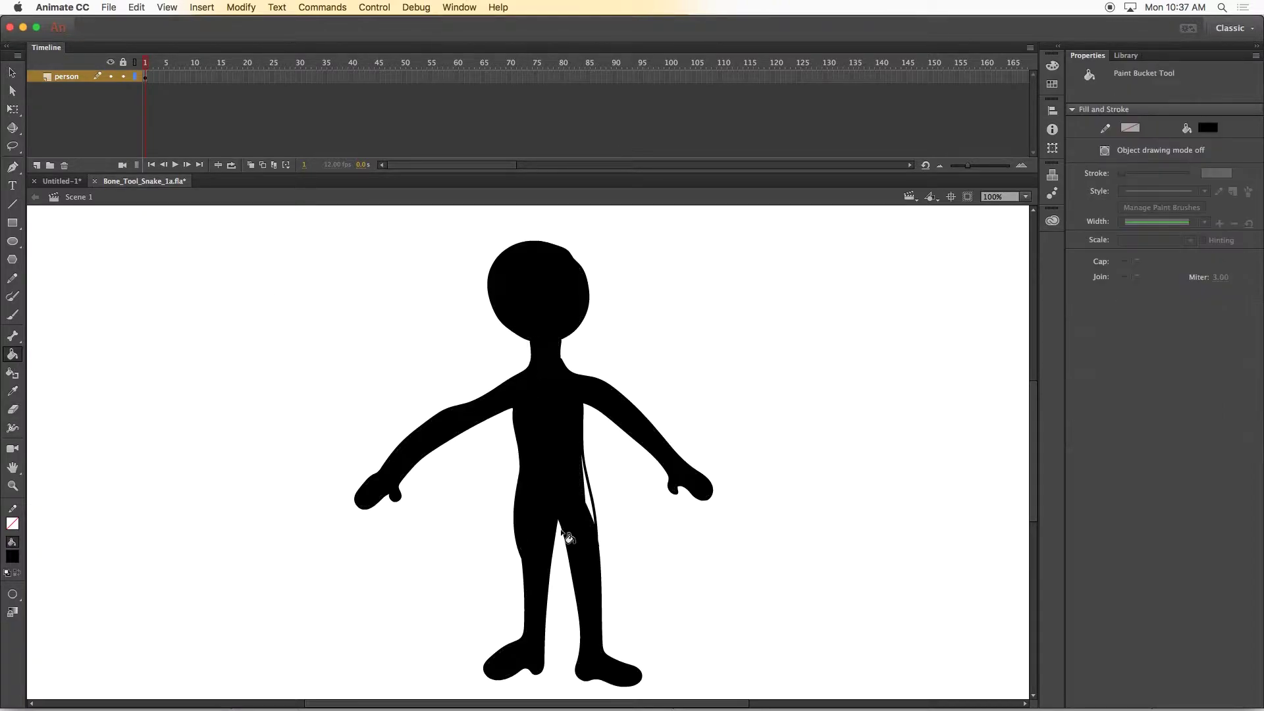
Touch up the silhouette's neck and head with a size 16 black brush
click(13, 314)
click(13, 649)
click(40, 640)
drag(558, 343, 557, 364)
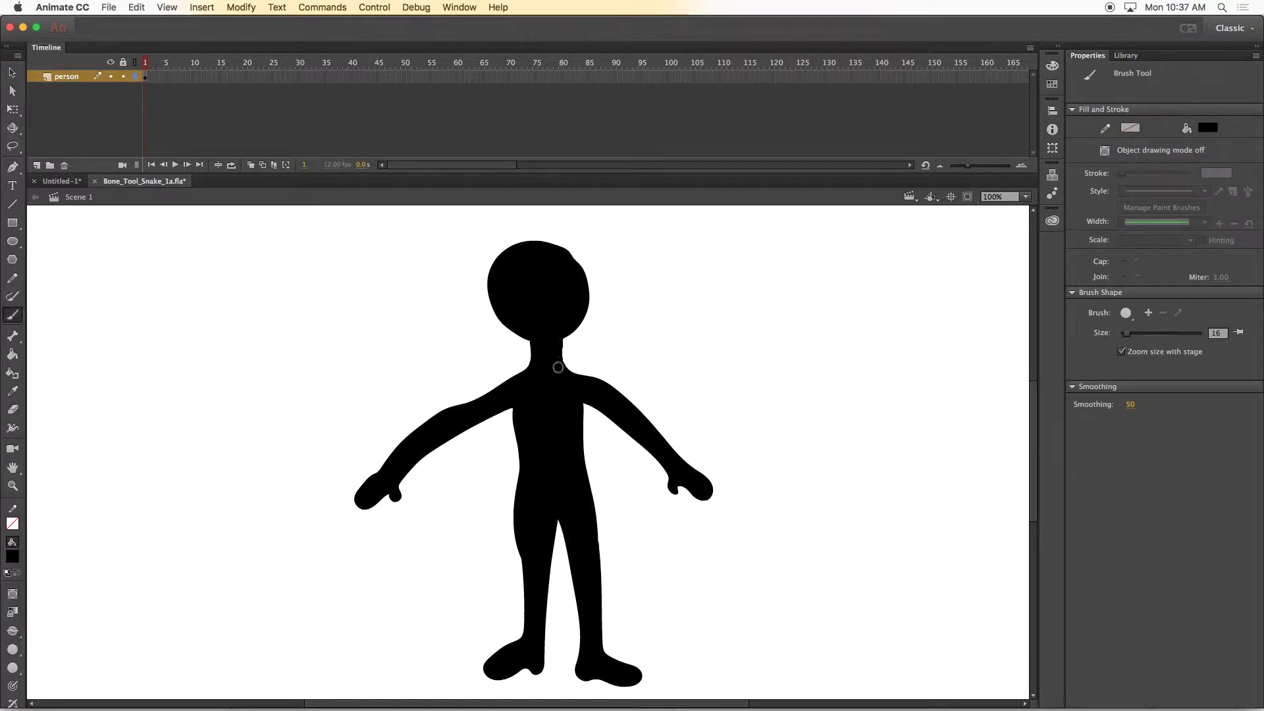
drag(524, 247, 583, 277)
Draw a wide-brimmed hat on the head with a size 8 brush and fill it with black
scroll(606, 218, up, 3)
click(13, 649)
click(41, 586)
mouse_move(618, 329)
mouse_down()
mouse_move(469, 337)
mouse_move(609, 316)
mouse_move(588, 338)
mouse_up()
mouse_move(495, 323)
mouse_down()
mouse_move(506, 308)
mouse_move(586, 322)
mouse_move(552, 262)
mouse_up()
click(520, 315)
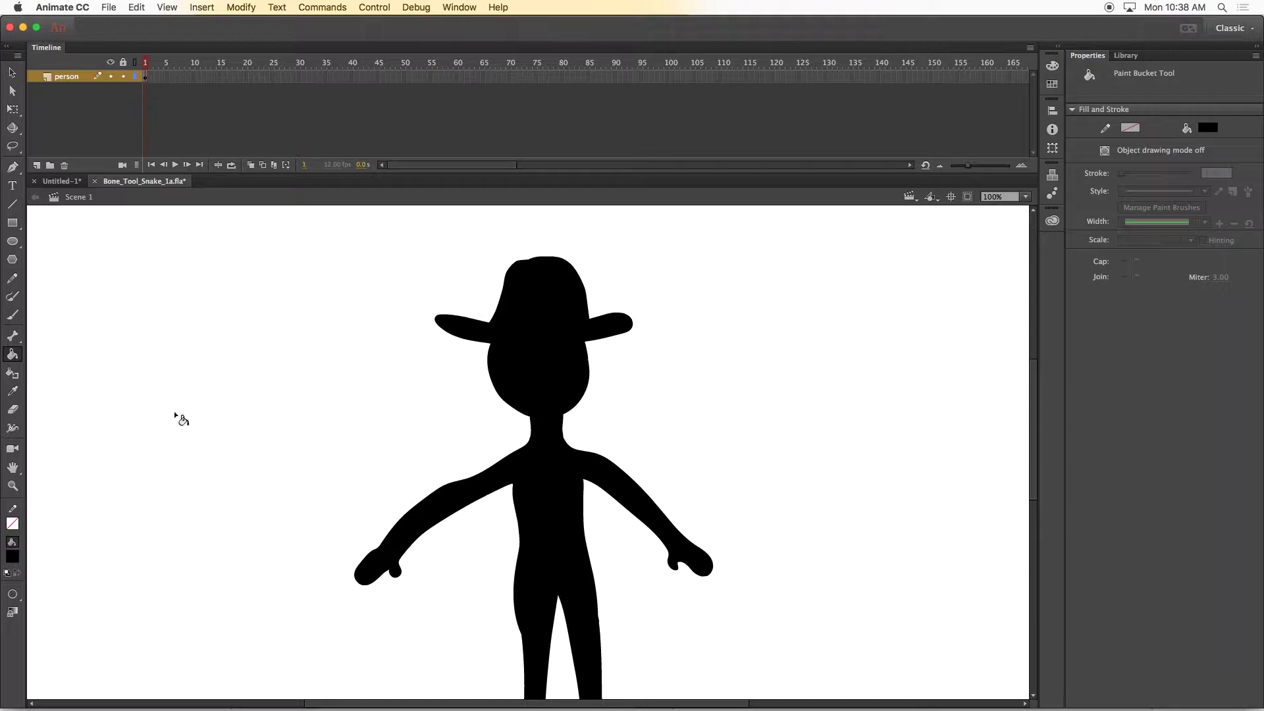
Draw flared trouser legs and boot spurs on the figure and fill the legs with black
key(b)
mouse_move(512, 609)
mouse_down()
mouse_move(500, 563)
mouse_move(515, 560)
mouse_move(600, 592)
mouse_move(599, 607)
mouse_up()
drag(1033, 446, 1032, 485)
drag(545, 594, 546, 604)
drag(576, 593, 577, 600)
drag(520, 492, 524, 576)
drag(599, 476, 603, 584)
mouse_move(523, 519)
mouse_down()
mouse_move(522, 577)
mouse_move(546, 542)
mouse_up()
key(k)
click(519, 570)
click(608, 577)
Draw holstered pistols at both hips, fill them with black, and save the document
key(b)
drag(579, 582, 578, 497)
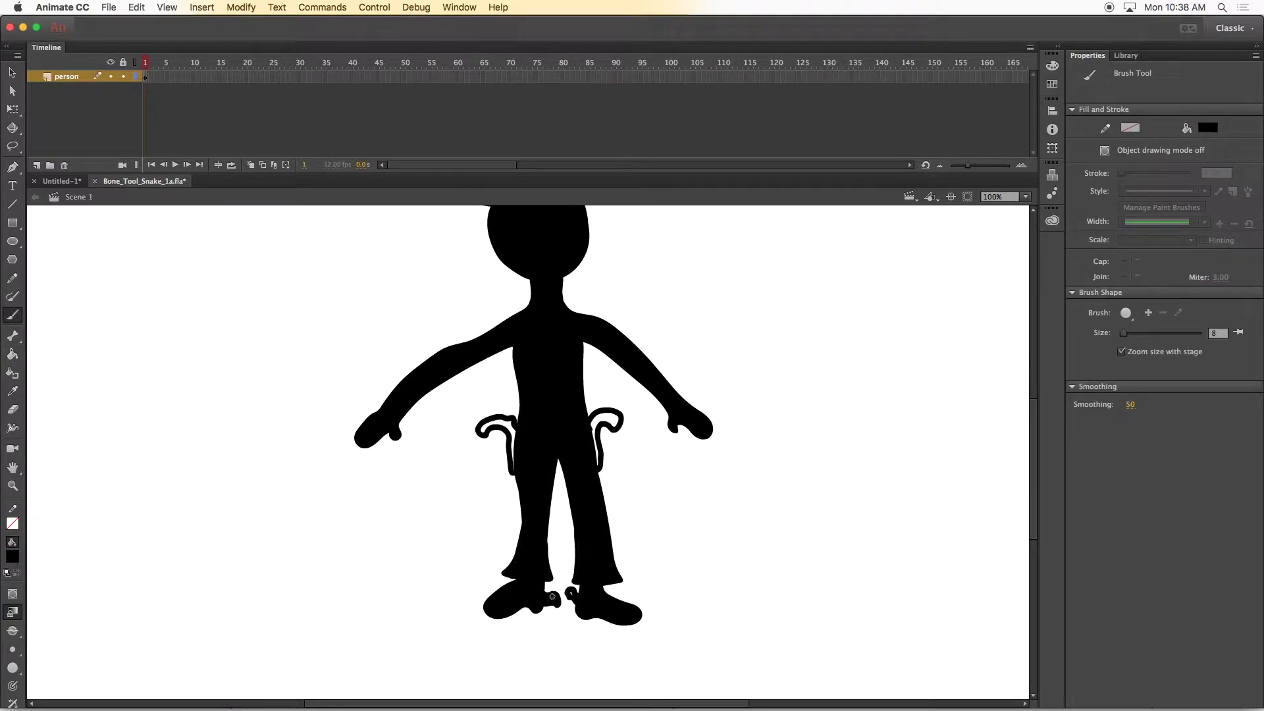
key(k)
click(508, 448)
click(598, 447)
mouse_move(1036, 432)
mouse_down()
mouse_move(1042, 411)
mouse_move(1036, 422)
mouse_up()
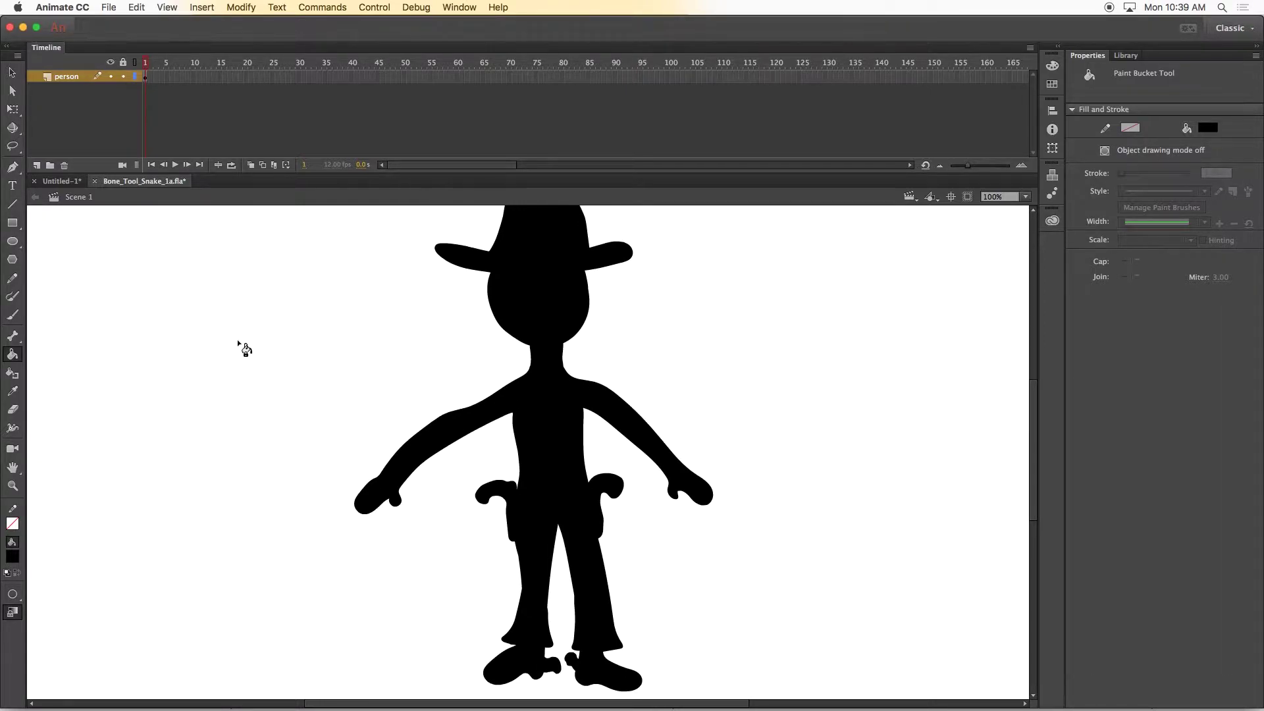
key(cmd+s)
Add bones with the Bone tool from the upper chest through both shoulders, elbows and wrists to the hands
click(14, 337)
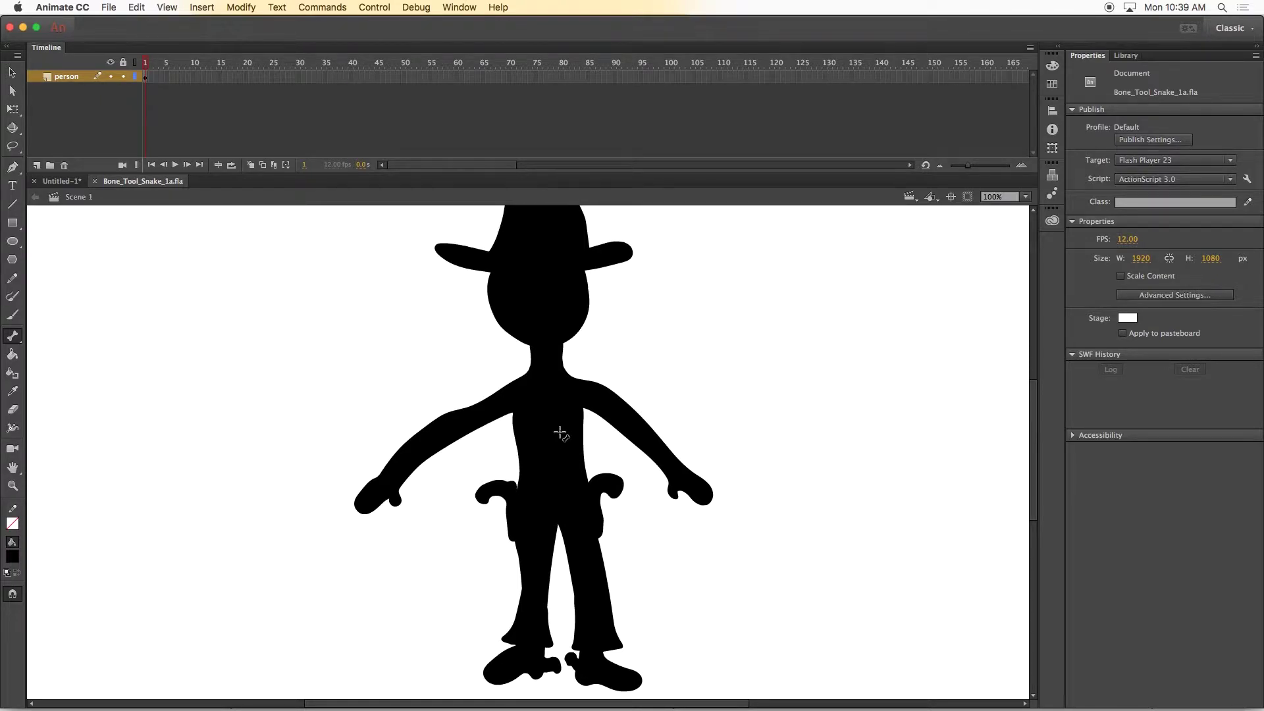
drag(550, 397, 634, 425)
drag(506, 397, 458, 425)
drag(634, 425, 678, 471)
drag(458, 425, 392, 477)
drag(678, 470, 706, 497)
drag(392, 477, 365, 503)
Add bones from the chest down the spine through both legs to the feet, and up through the neck and head
mouse_move(550, 397)
mouse_down()
mouse_move(554, 495)
mouse_move(552, 461)
mouse_move(552, 473)
mouse_up()
mouse_move(552, 473)
mouse_down()
mouse_move(530, 546)
mouse_move(532, 503)
mouse_move(574, 499)
mouse_move(591, 578)
mouse_up()
drag(532, 503, 592, 659)
drag(533, 576, 495, 672)
drag(592, 659, 625, 681)
drag(550, 397, 543, 217)
mouse_move(1034, 478)
mouse_down()
mouse_move(1036, 468)
mouse_move(1035, 479)
mouse_up()
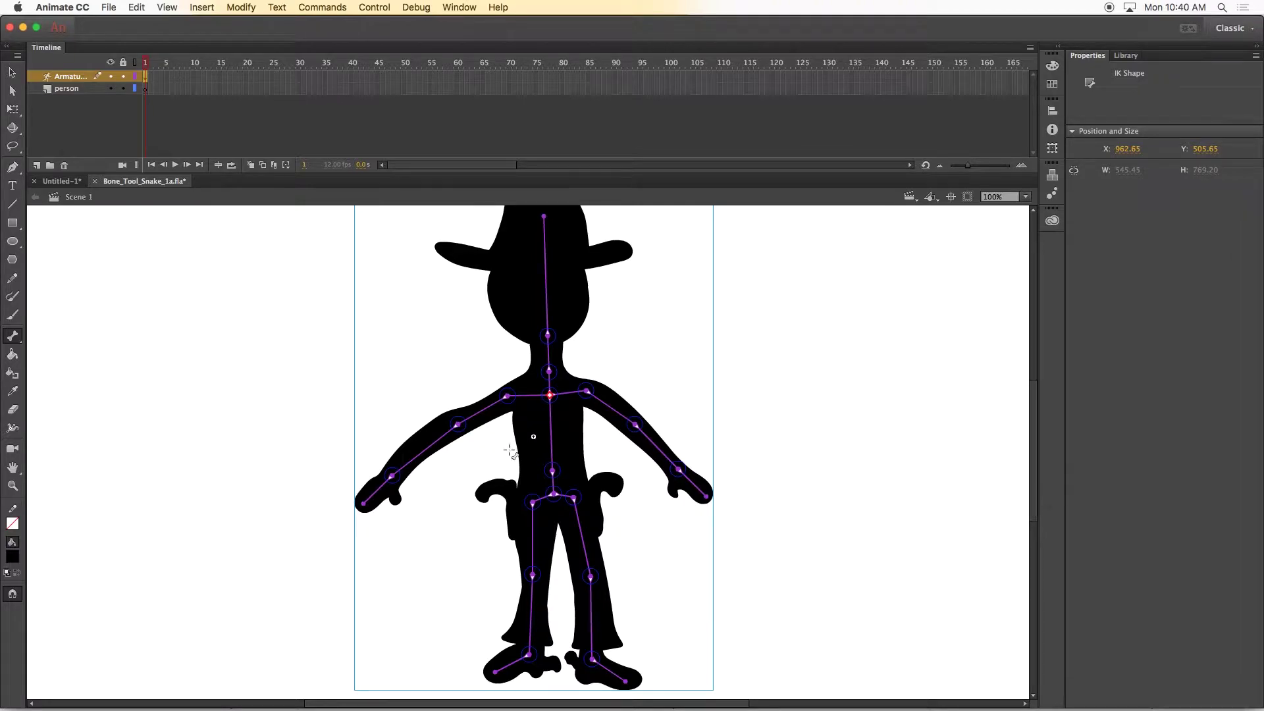
Test the rig by raising and lowering the figure's left arm, and select the whole shape
click(12, 73)
drag(637, 427, 648, 421)
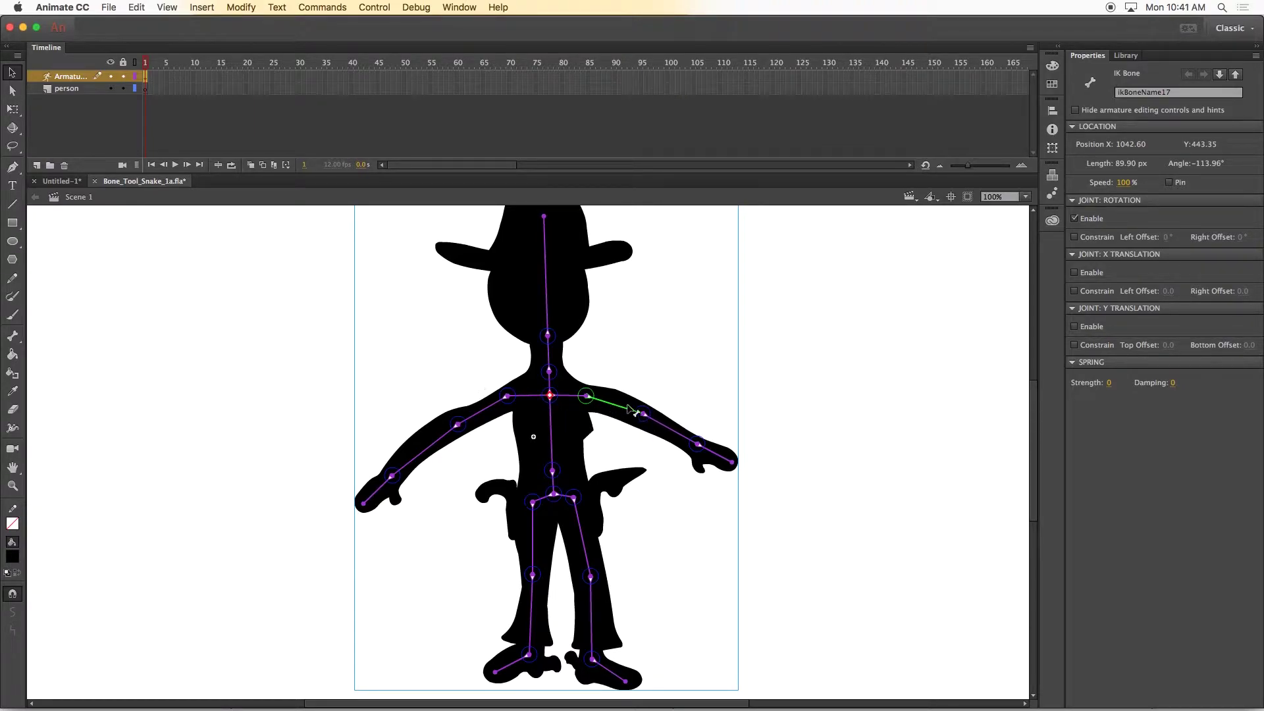
mouse_move(650, 412)
mouse_down()
mouse_move(641, 453)
mouse_move(648, 379)
mouse_move(629, 409)
mouse_move(636, 435)
mouse_move(648, 421)
mouse_move(652, 438)
mouse_move(637, 425)
mouse_up()
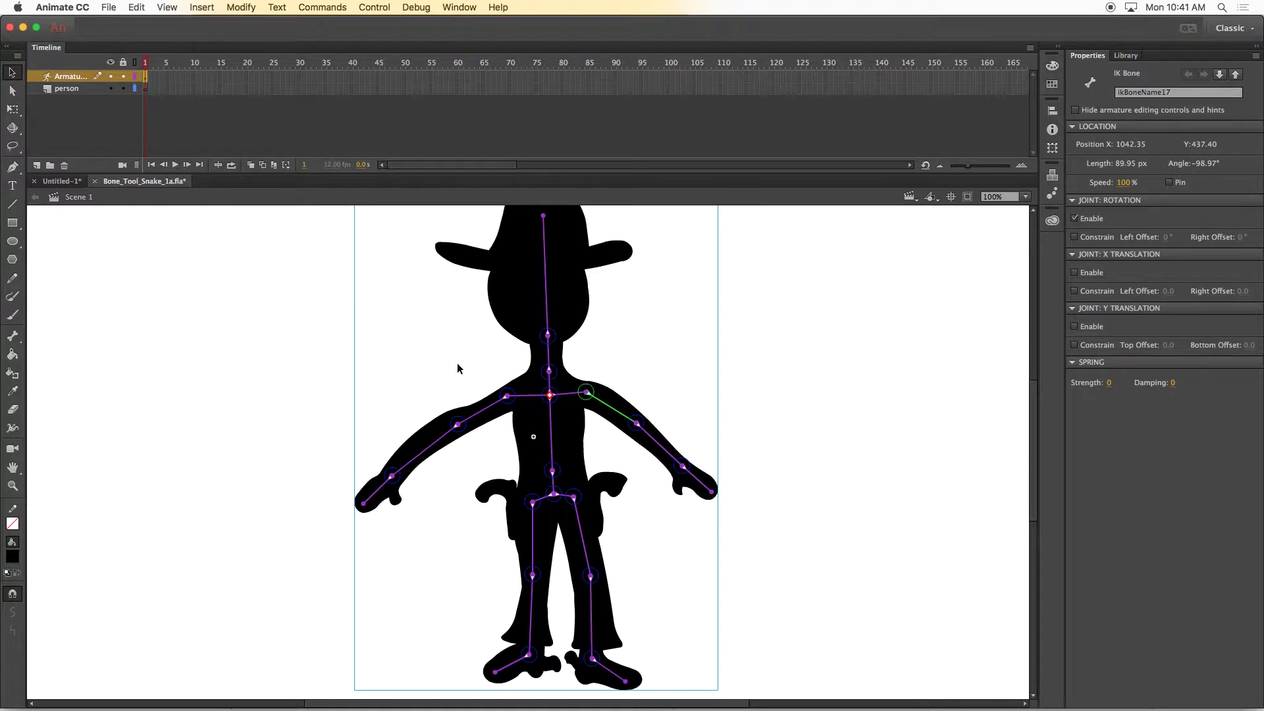
click(533, 383)
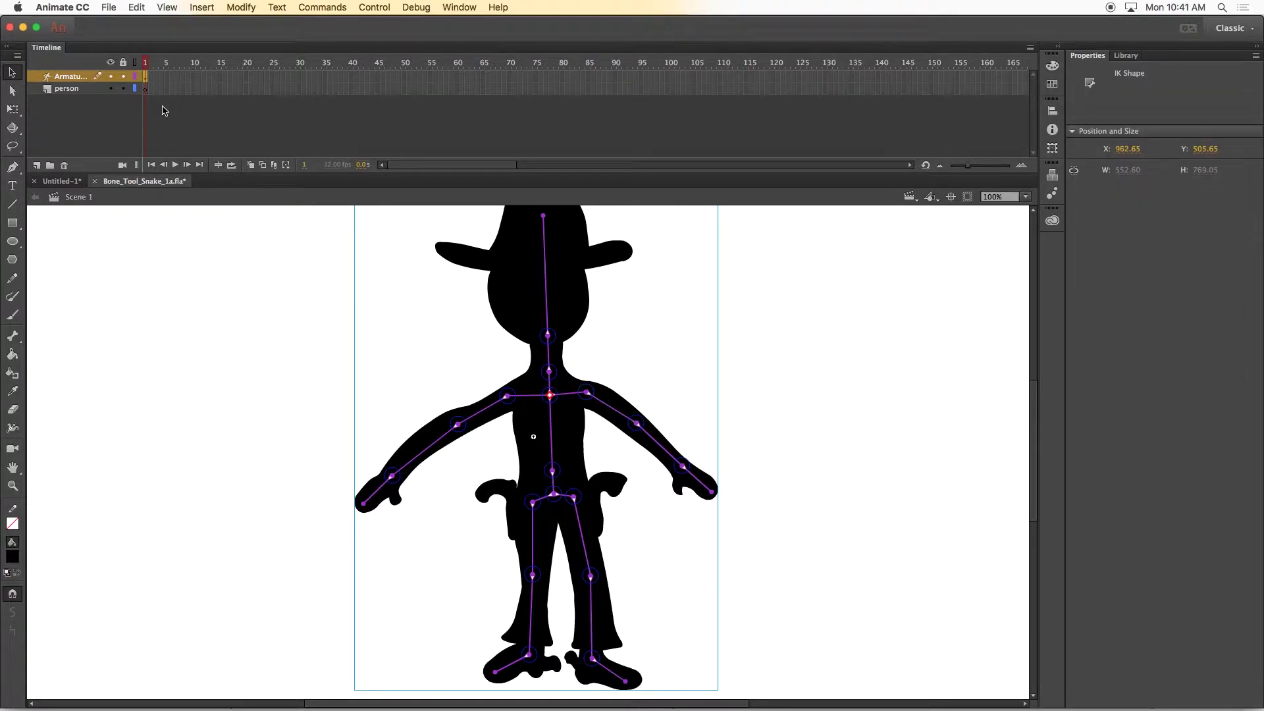
Remove the armature from frame 1 and deselect the figure
right_click(146, 77)
click(174, 91)
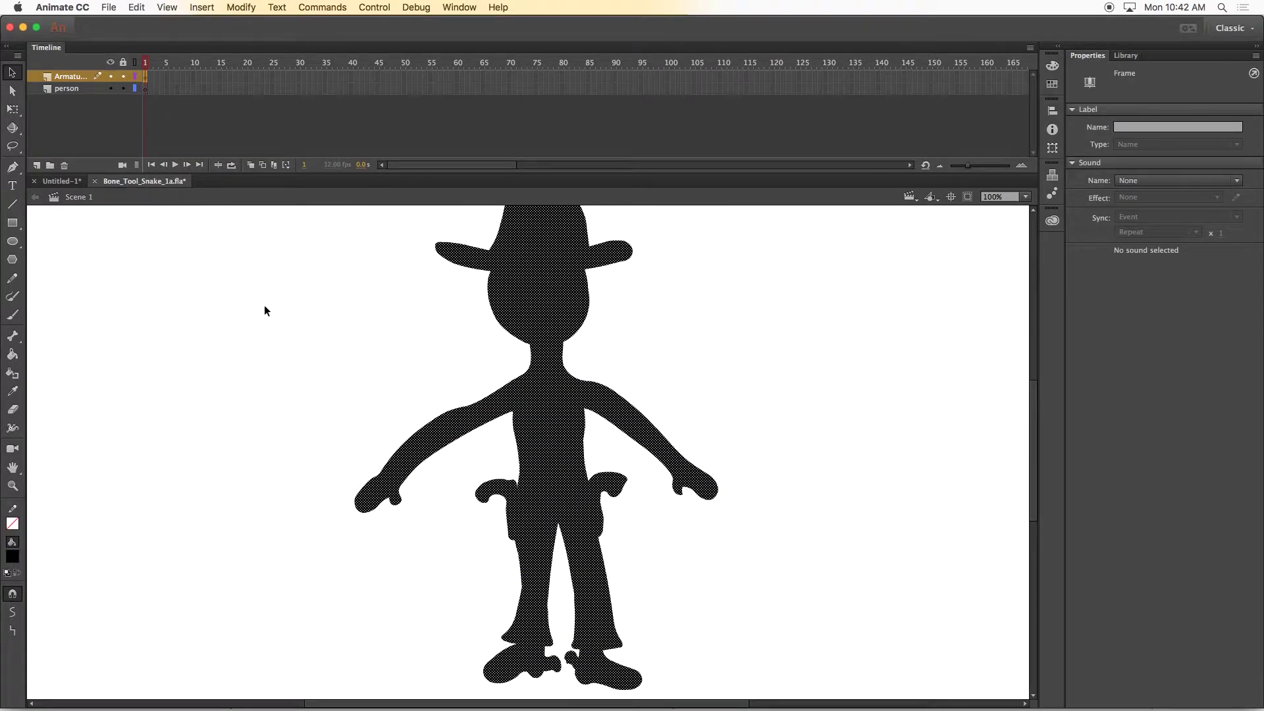
click(264, 309)
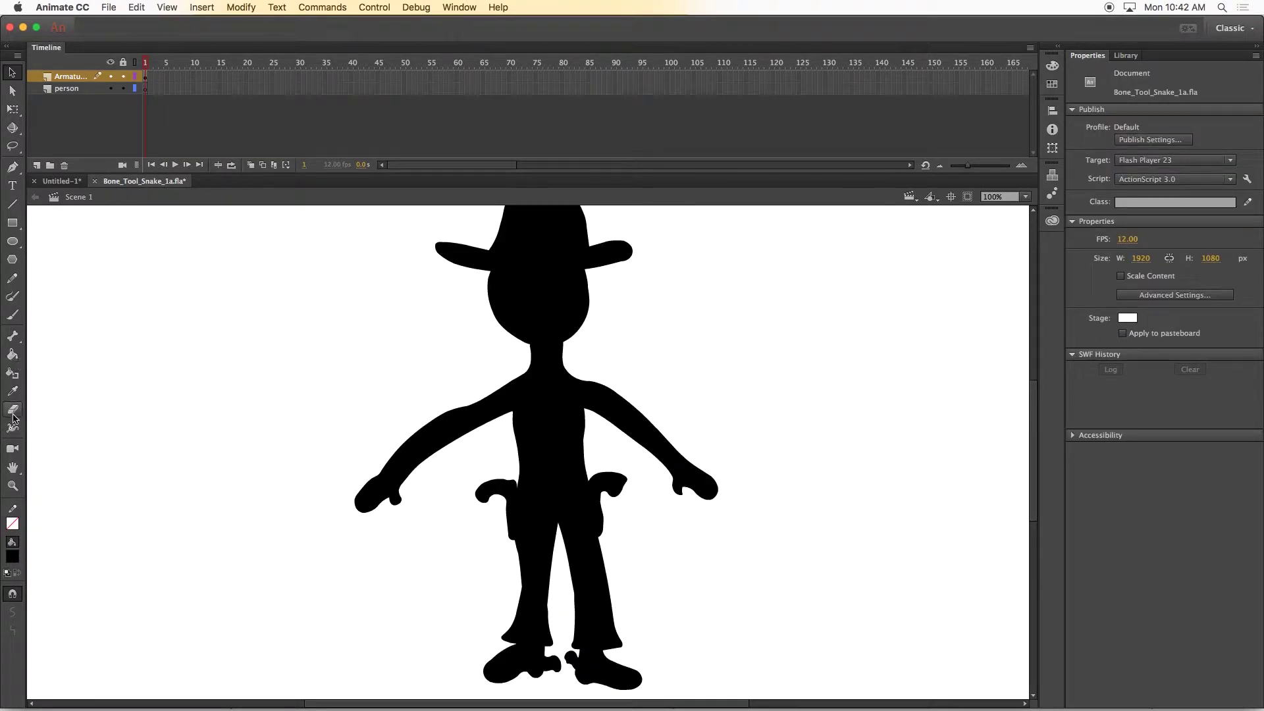
Erase the pistols and excess holster shapes from both of the figure's hips
click(13, 409)
mouse_move(621, 471)
mouse_down()
mouse_move(599, 471)
mouse_move(595, 492)
mouse_up()
mouse_move(480, 495)
mouse_down()
mouse_move(514, 481)
mouse_move(510, 551)
mouse_up()
drag(593, 491, 594, 496)
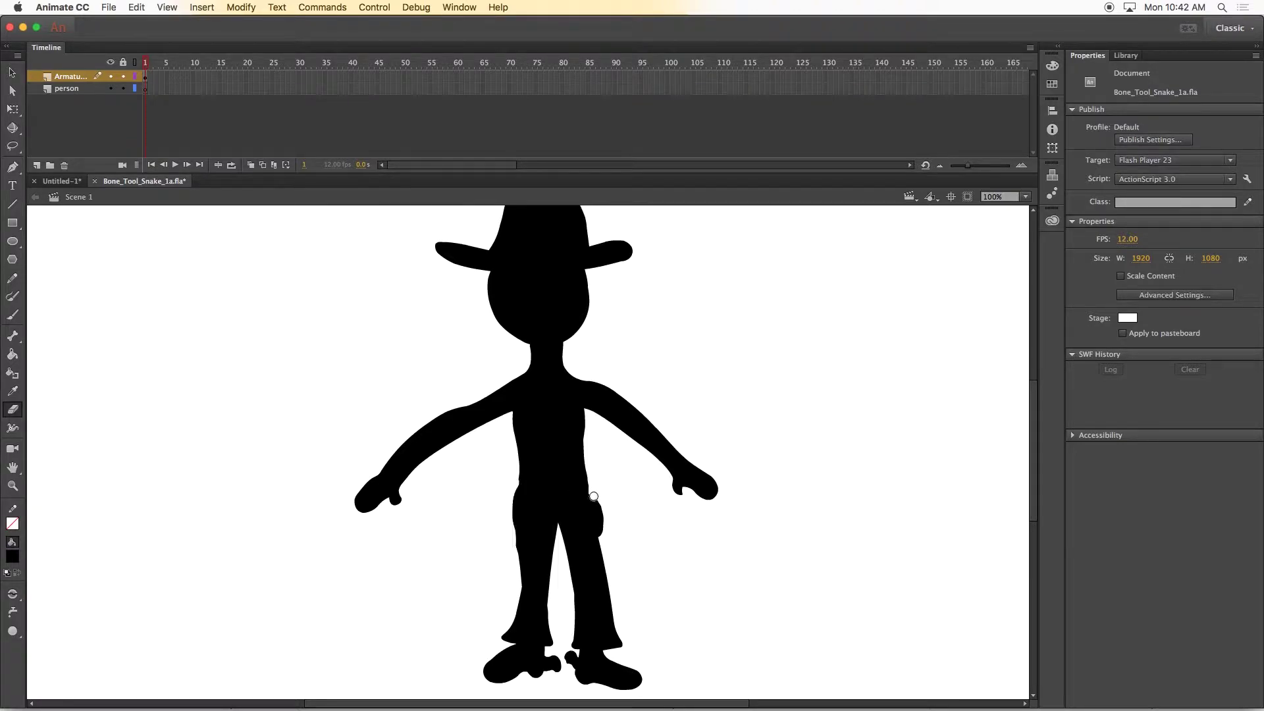
Add bones from the upper chest down the spine, branching through the hips, knees and ankles to both feet
click(12, 336)
drag(549, 390, 555, 462)
drag(554, 463, 555, 501)
drag(555, 501, 532, 511)
drag(555, 501, 592, 582)
drag(531, 511, 592, 657)
drag(535, 581, 528, 655)
drag(528, 655, 496, 672)
drag(592, 657, 624, 679)
Add bones from the chest root through both shoulders and arms to the hands, and up the neck into the head
drag(549, 390, 519, 392)
drag(549, 390, 584, 394)
drag(584, 394, 637, 427)
drag(638, 426, 683, 470)
drag(520, 392, 459, 423)
drag(459, 423, 393, 479)
drag(549, 391, 547, 370)
drag(547, 370, 540, 273)
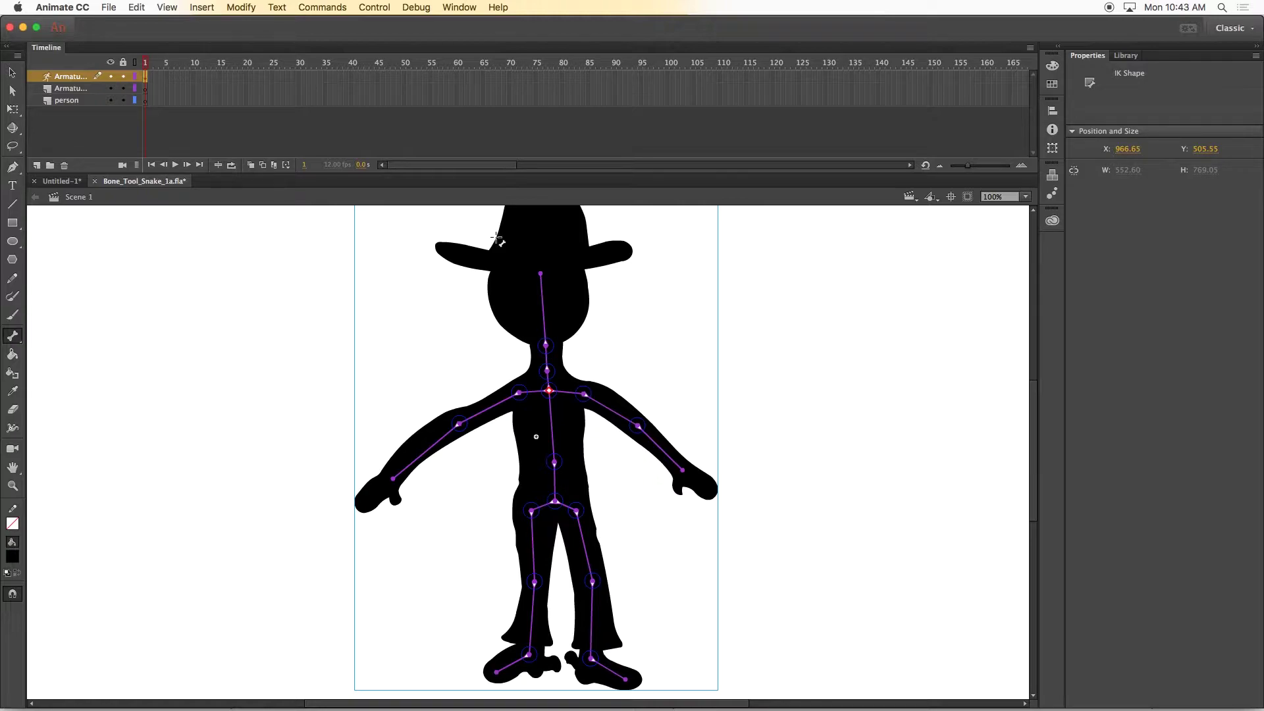
drag(392, 479, 373, 495)
drag(683, 470, 705, 487)
Pose the figure's left arm with the elbow bent and the forearm hanging down
click(12, 72)
drag(643, 428, 647, 394)
drag(713, 418, 665, 475)
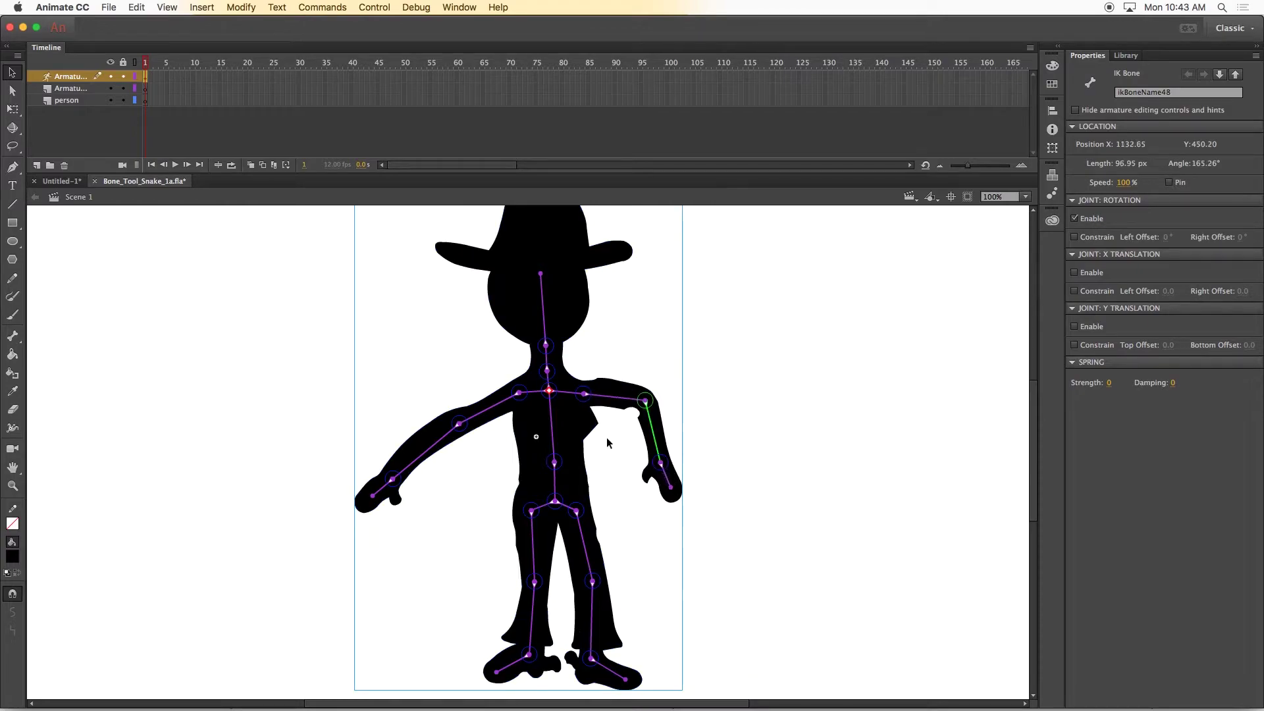
mouse_move(646, 403)
mouse_down()
mouse_move(626, 411)
mouse_move(618, 398)
mouse_move(642, 400)
mouse_up()
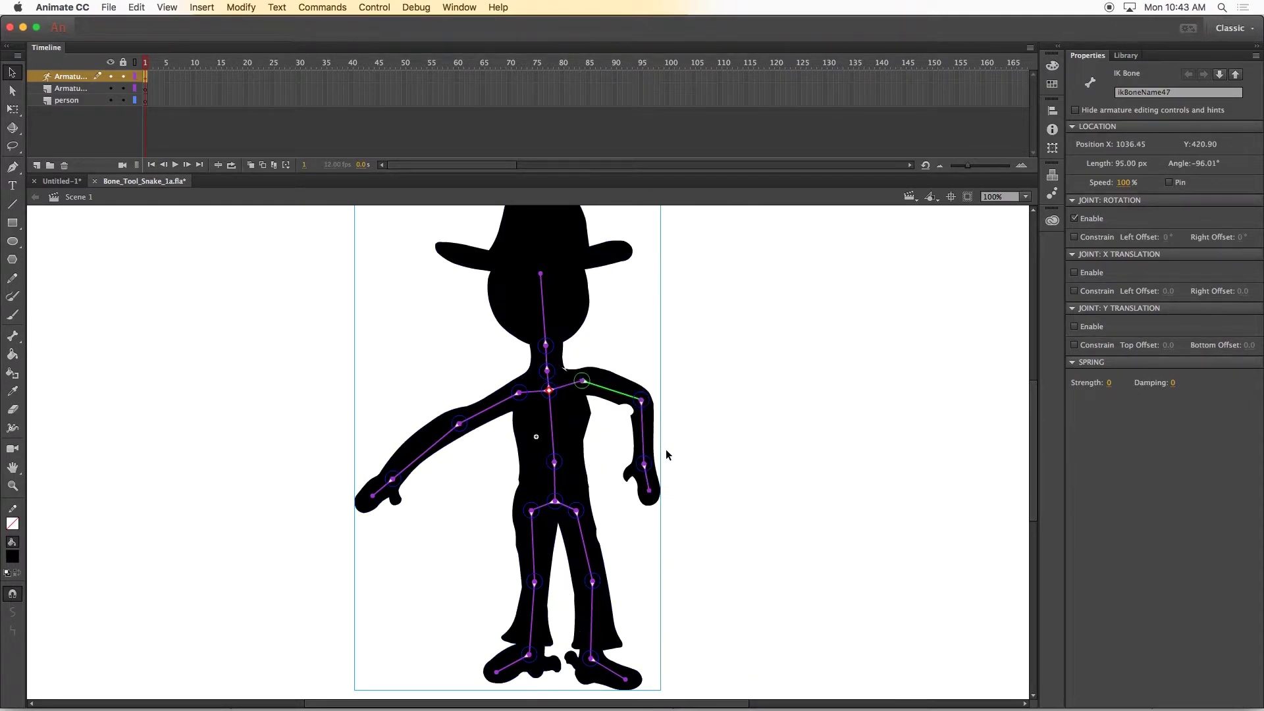
mouse_move(656, 491)
mouse_down()
mouse_move(628, 471)
mouse_move(631, 488)
mouse_up()
Pull the figure's right arm down toward the hip and shift the head and neck with their bones
drag(395, 482, 459, 560)
drag(542, 275, 575, 290)
drag(546, 373, 559, 299)
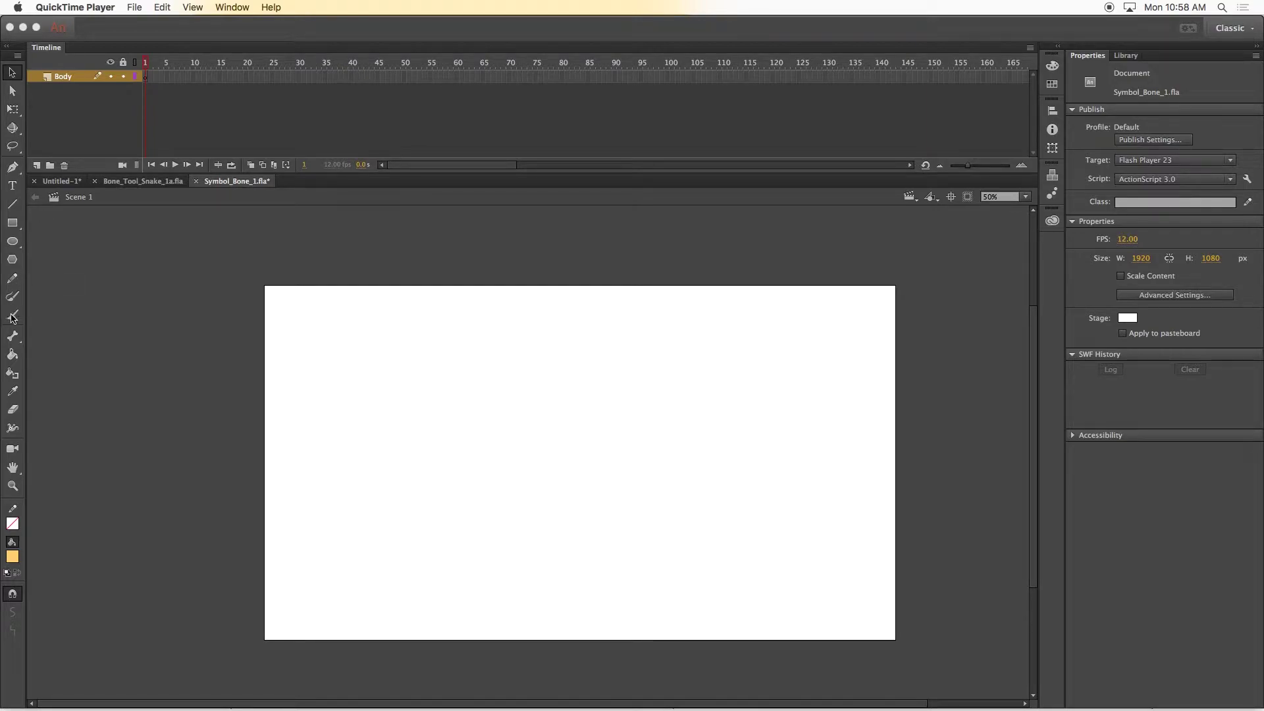
Draw a face on the Body layer with a black size 8 brush: head outline, round eyes with pupils, nose and wavy mouth
click(11, 558)
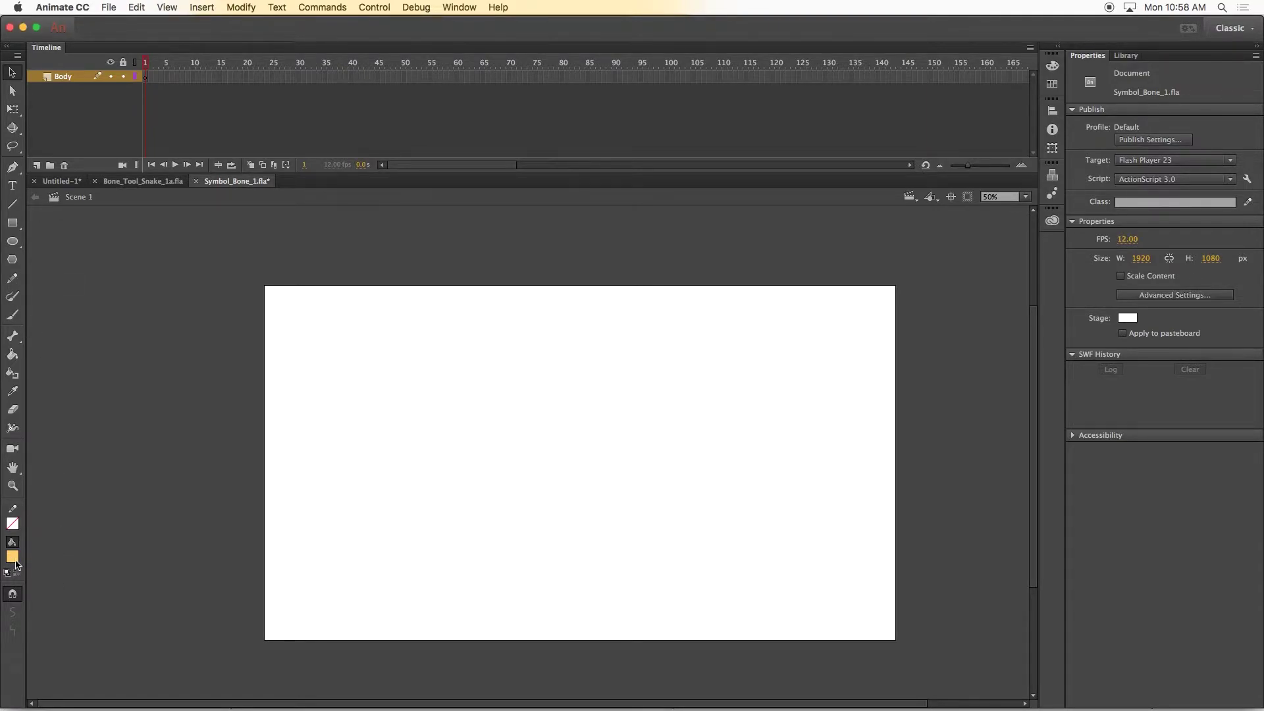
click(12, 558)
click(74, 522)
click(12, 314)
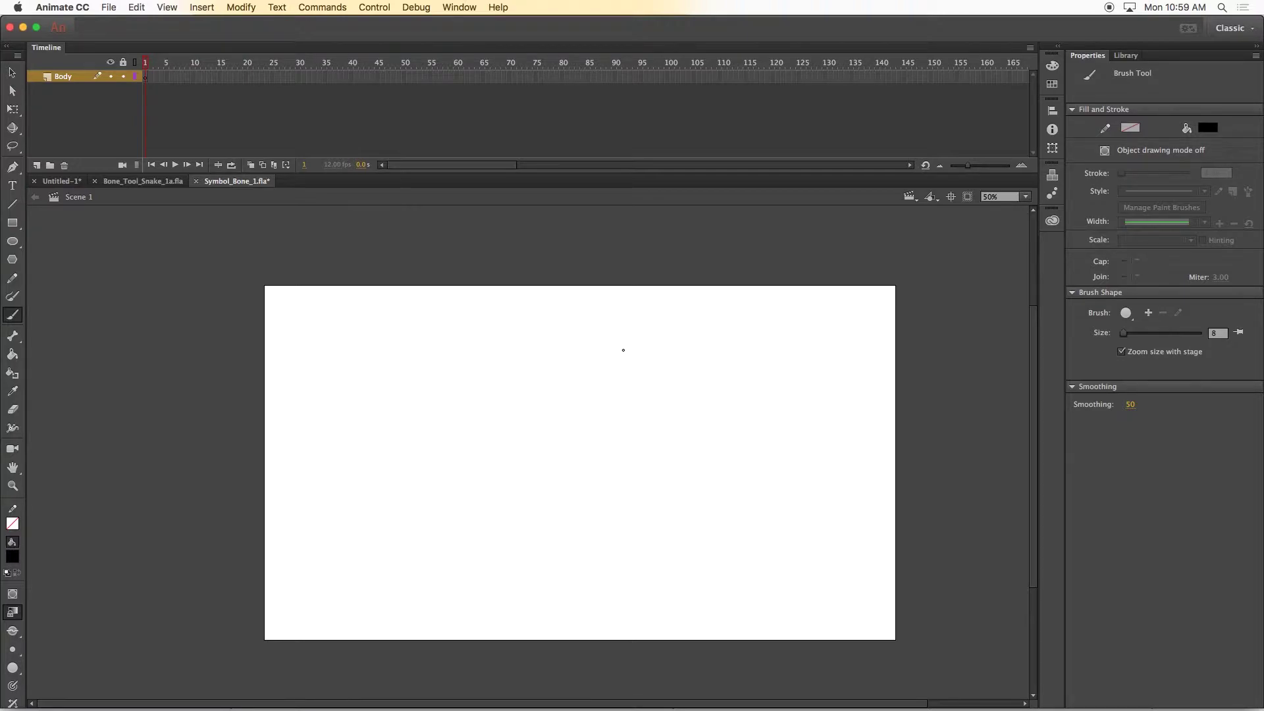
key(super+equal)
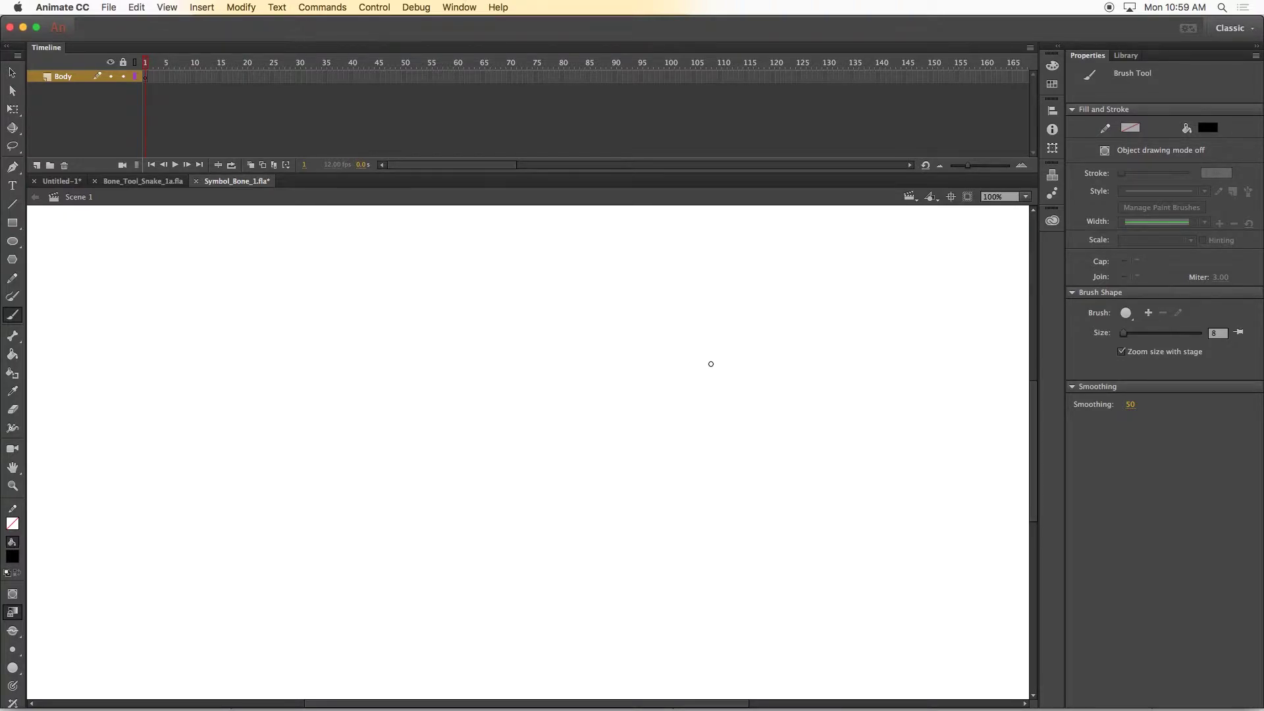
drag(1028, 438, 1032, 383)
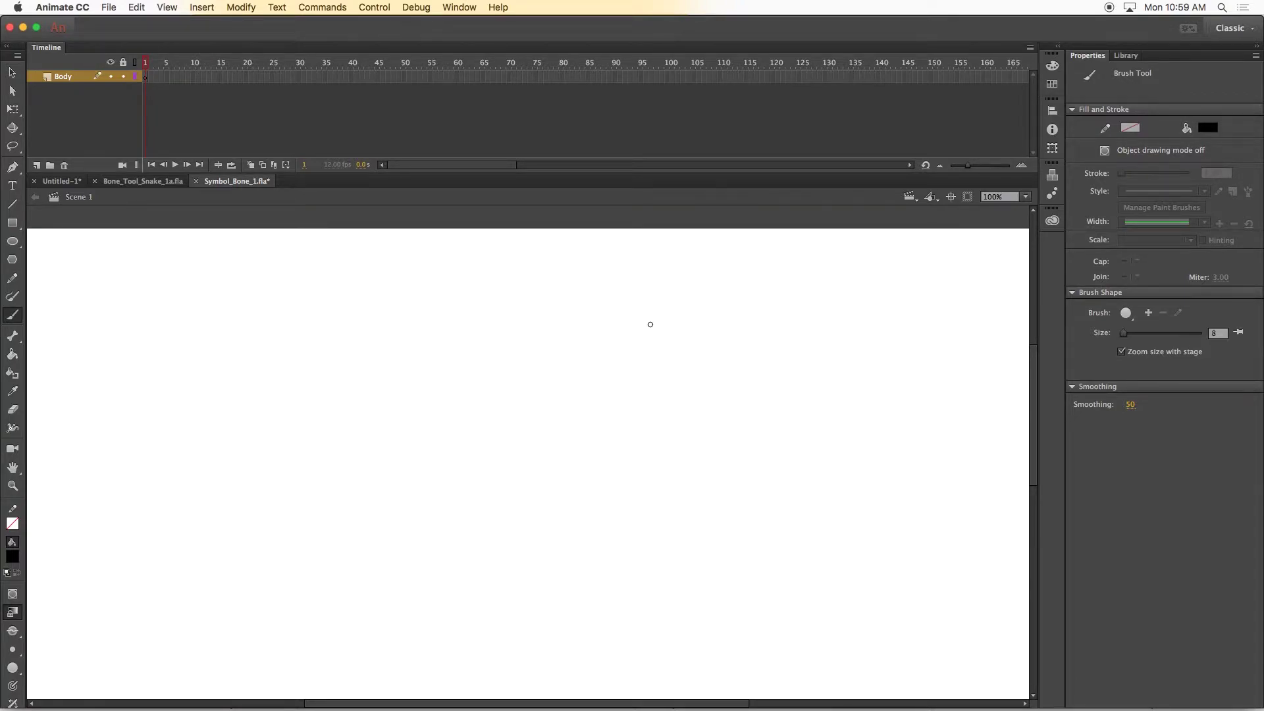
mouse_move(671, 278)
mouse_down()
mouse_move(670, 398)
mouse_move(574, 449)
mouse_move(504, 393)
mouse_move(507, 290)
mouse_move(672, 277)
mouse_up()
drag(581, 340, 611, 379)
drag(568, 309, 569, 311)
mouse_move(659, 320)
mouse_down()
mouse_move(612, 323)
mouse_move(659, 317)
mouse_up()
mouse_move(551, 310)
mouse_down()
mouse_move(539, 319)
mouse_move(551, 312)
mouse_up()
drag(640, 310, 638, 308)
drag(617, 407, 554, 404)
Draw a hat with a curved brim and dented crown on the head and clean up its outline with the Eraser
drag(1032, 408, 1032, 385)
mouse_move(699, 323)
mouse_down()
mouse_move(479, 345)
mouse_move(701, 334)
mouse_move(499, 329)
mouse_up()
mouse_move(658, 319)
mouse_down()
mouse_move(525, 266)
mouse_move(503, 326)
mouse_up()
click(12, 73)
click(38, 273)
drag(557, 255, 515, 260)
drag(568, 255, 593, 245)
mouse_move(493, 312)
mouse_down()
mouse_move(492, 325)
mouse_move(498, 294)
mouse_up()
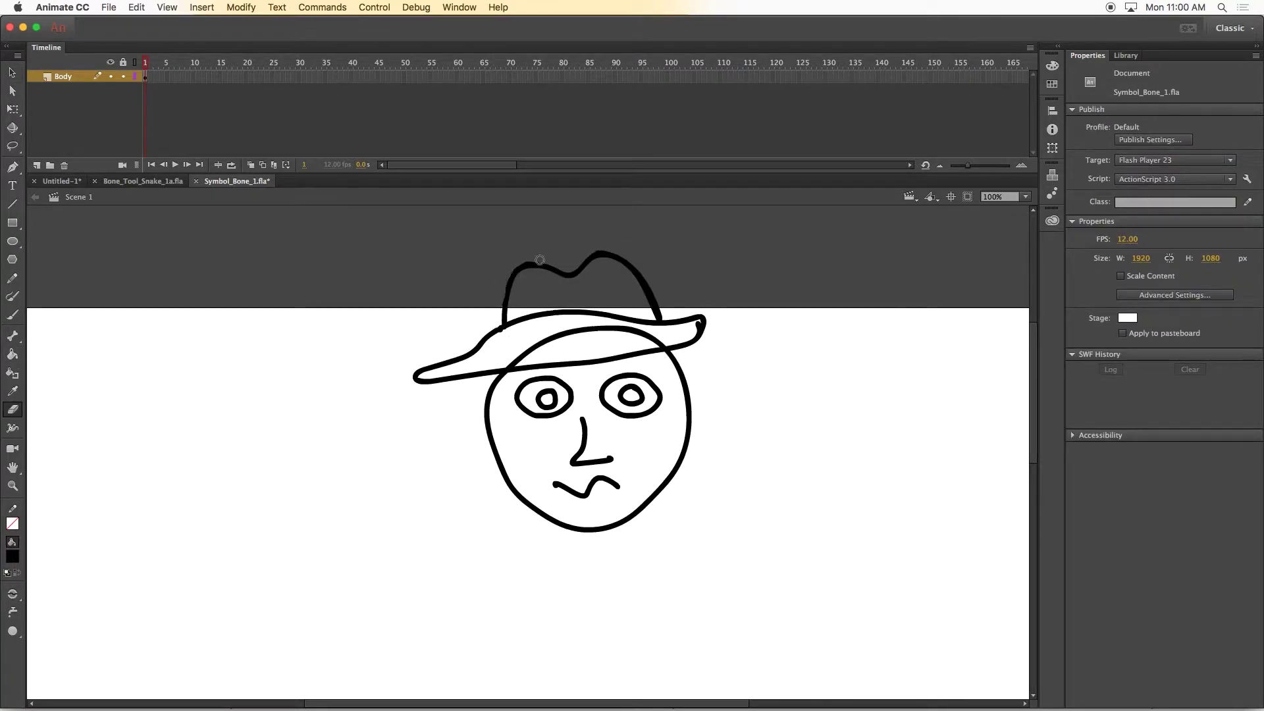
Fill the hat's brim and crown with dusty reddish brown
click(12, 557)
click(158, 485)
click(12, 556)
click(96, 501)
click(12, 355)
click(486, 352)
click(573, 346)
click(527, 303)
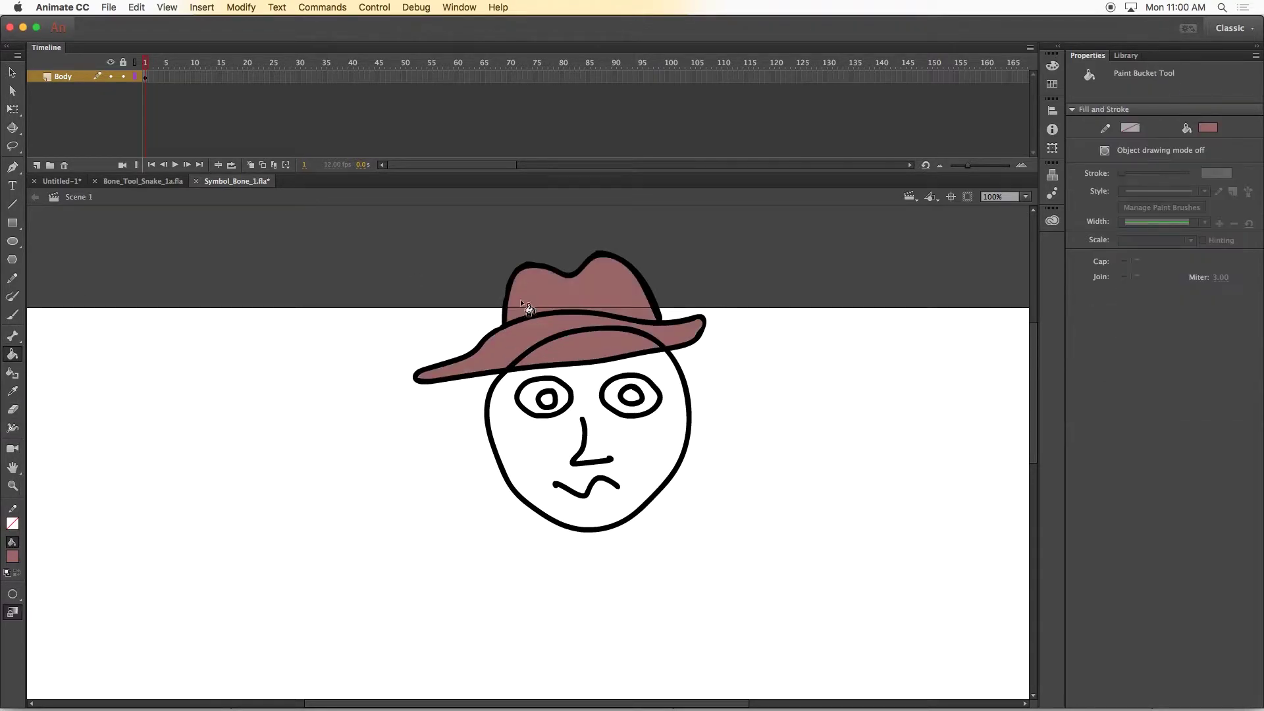
Remove the head outline running through the hat brim, and scale the drawing to about 390 by 383 px inside the stage
click(13, 73)
click(561, 363)
click(12, 410)
mouse_move(521, 351)
mouse_down()
mouse_move(627, 328)
mouse_move(668, 339)
mouse_up()
key(k)
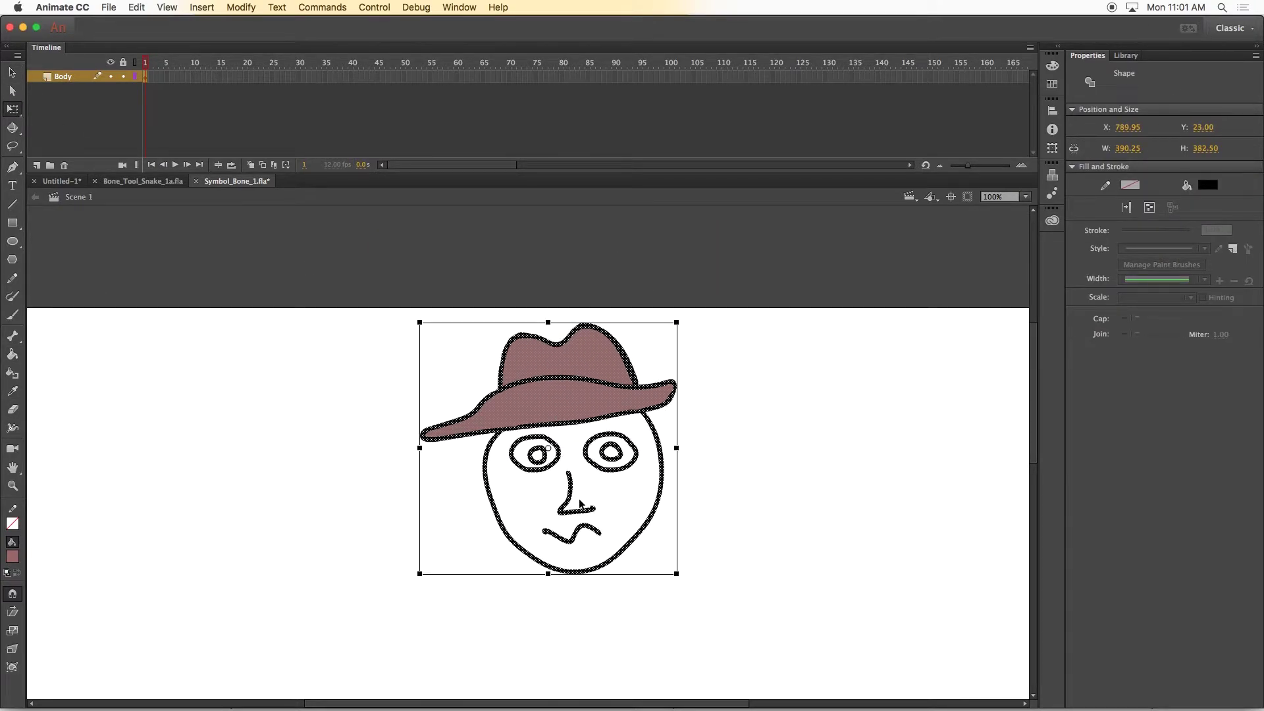
Fill the face with pale pink and both pupils with black
key(k)
click(11, 556)
click(175, 502)
click(502, 493)
click(15, 557)
click(77, 483)
click(538, 455)
click(611, 452)
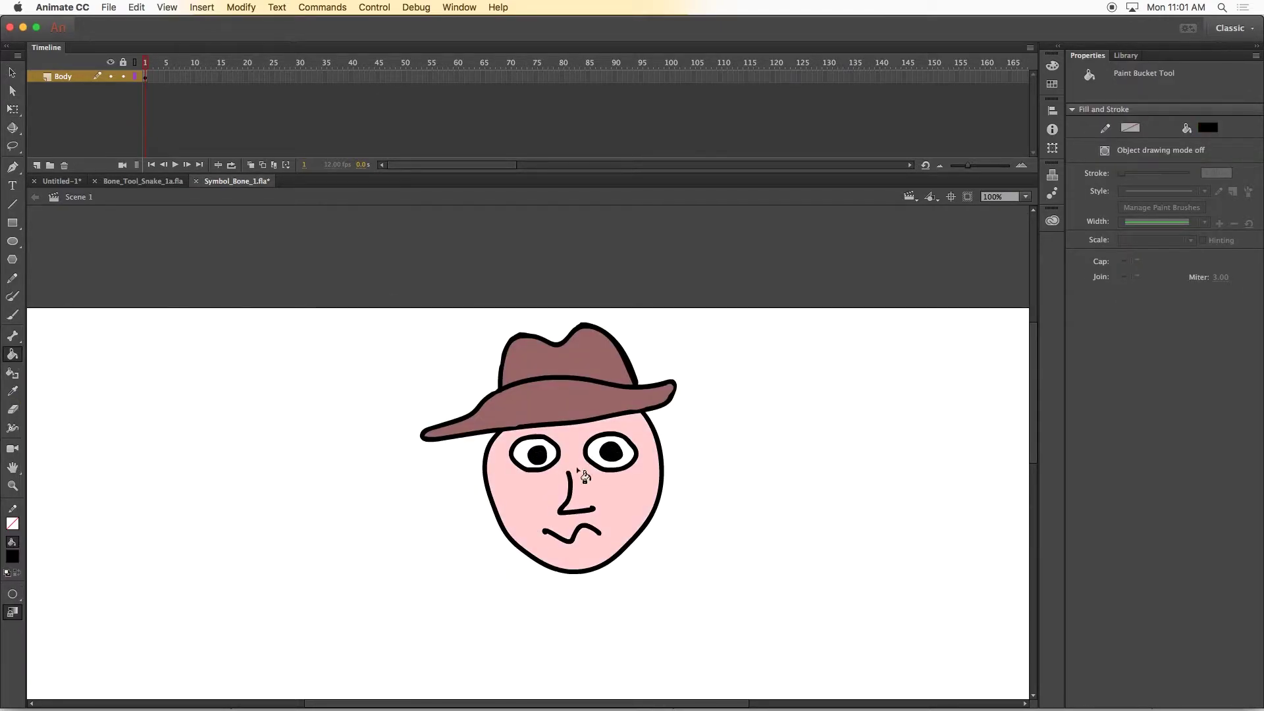
Add small white highlights to both pupils with a size 2 brush
key(super+=)
click(12, 314)
click(15, 558)
click(28, 467)
click(12, 649)
click(39, 540)
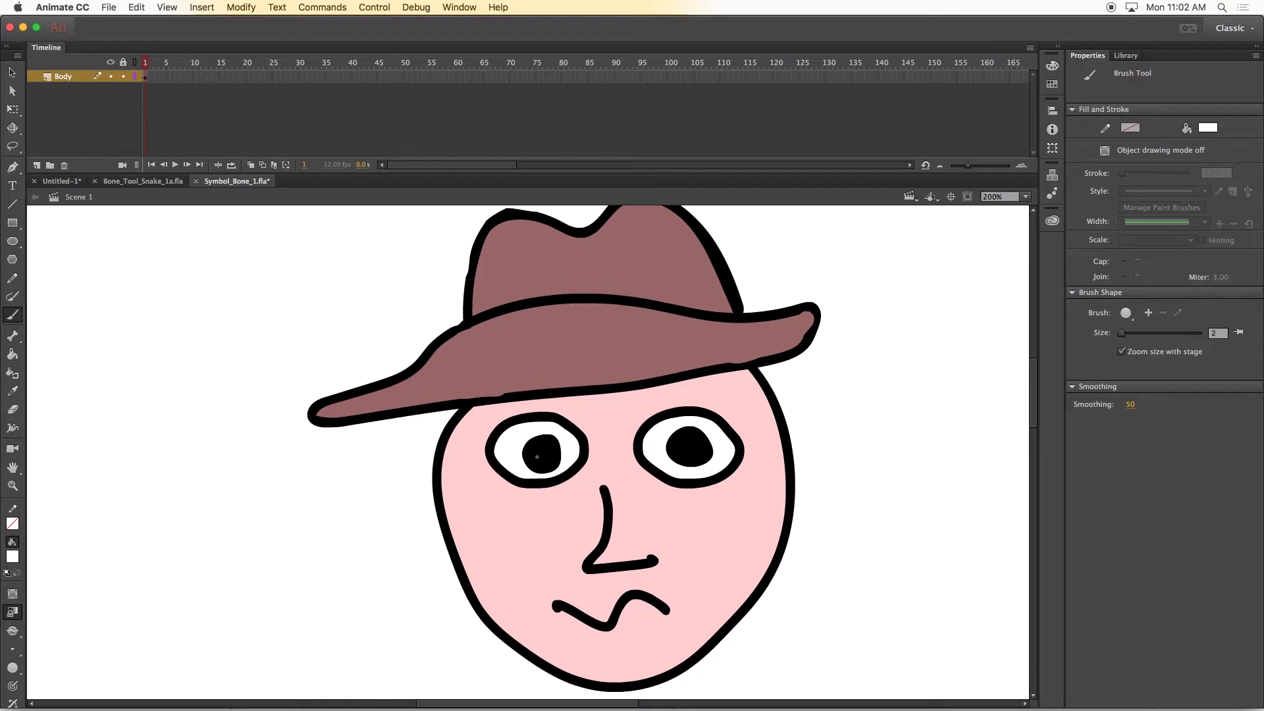
Draw thin black stubble on the cheeks, chin and upper lip, and add lines under the eyes
key(super+minus)
click(12, 556)
click(19, 416)
drag(502, 512, 529, 545)
drag(647, 501, 630, 530)
drag(544, 548, 600, 551)
drag(613, 518, 538, 520)
drag(523, 477, 540, 478)
Draw an ear on each side of the head with a size 10 brush, filled pale pink, and fill the eyes with white
click(12, 649)
click(50, 579)
drag(655, 419, 661, 463)
drag(488, 439, 485, 478)
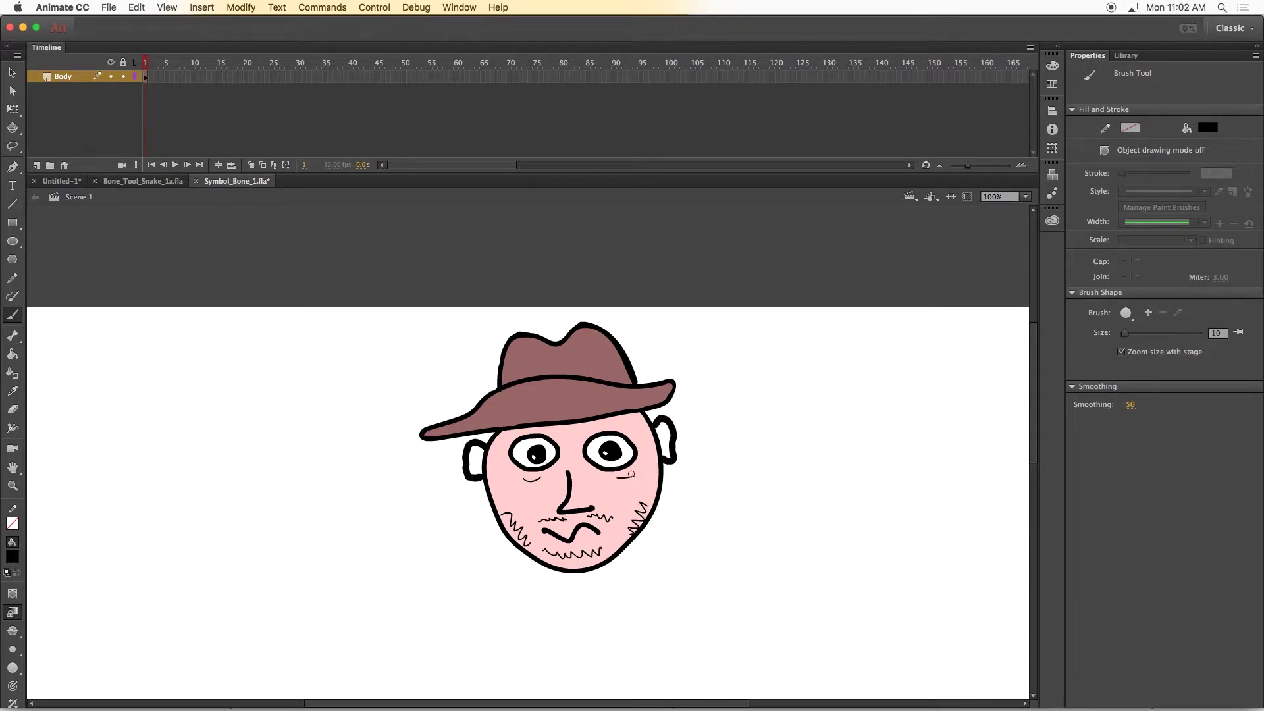
key(k)
click(12, 557)
click(24, 461)
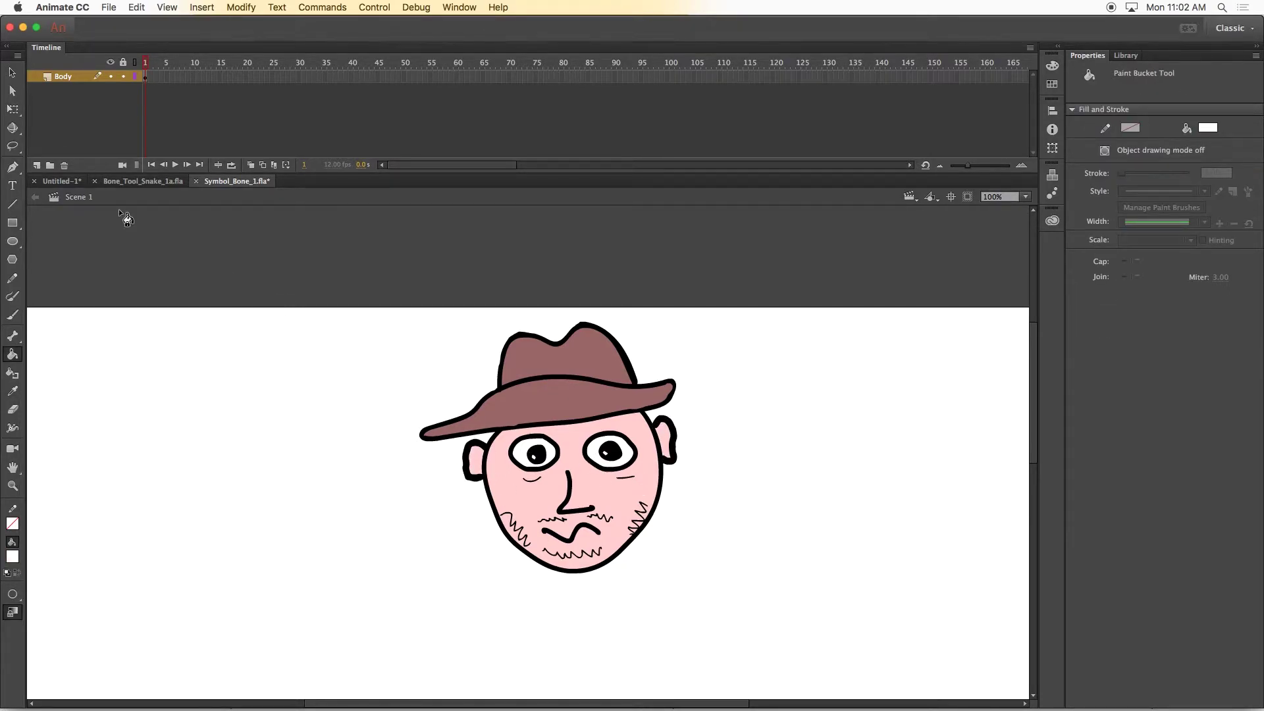
Select the whole head drawing to examine its filled areas, including the eyes, and clear the selection
click(12, 73)
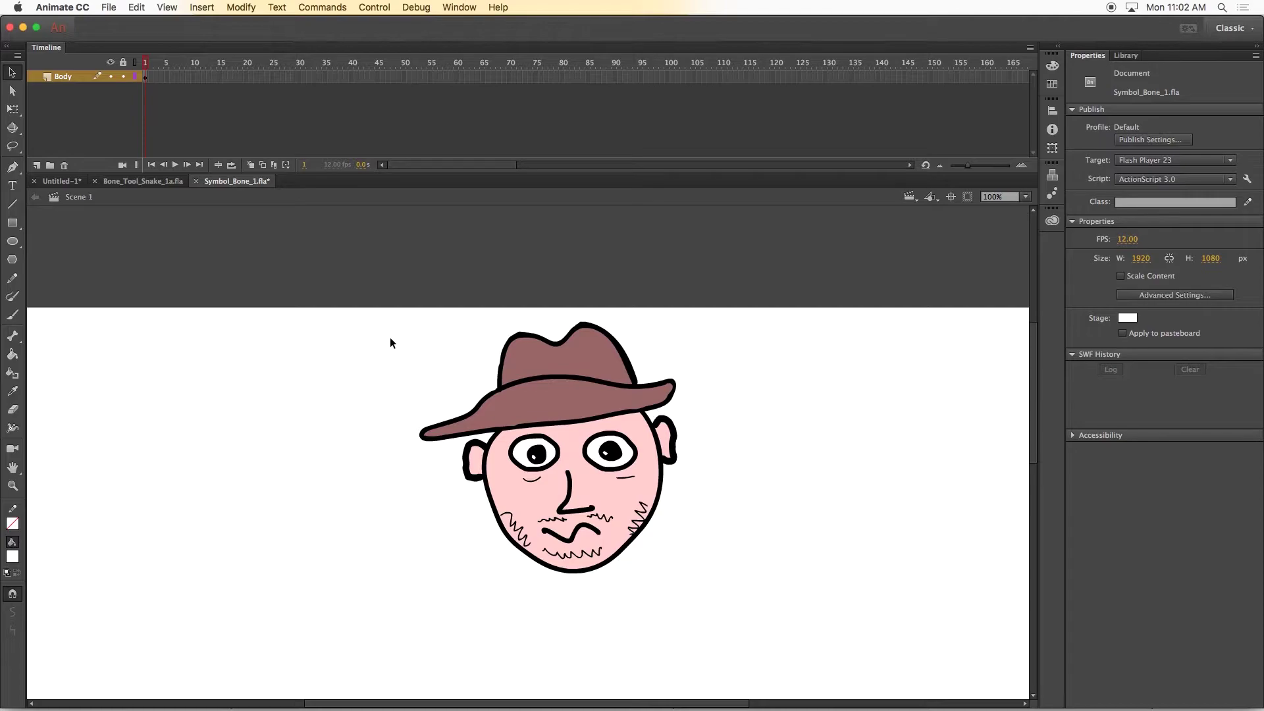
drag(391, 320, 752, 592)
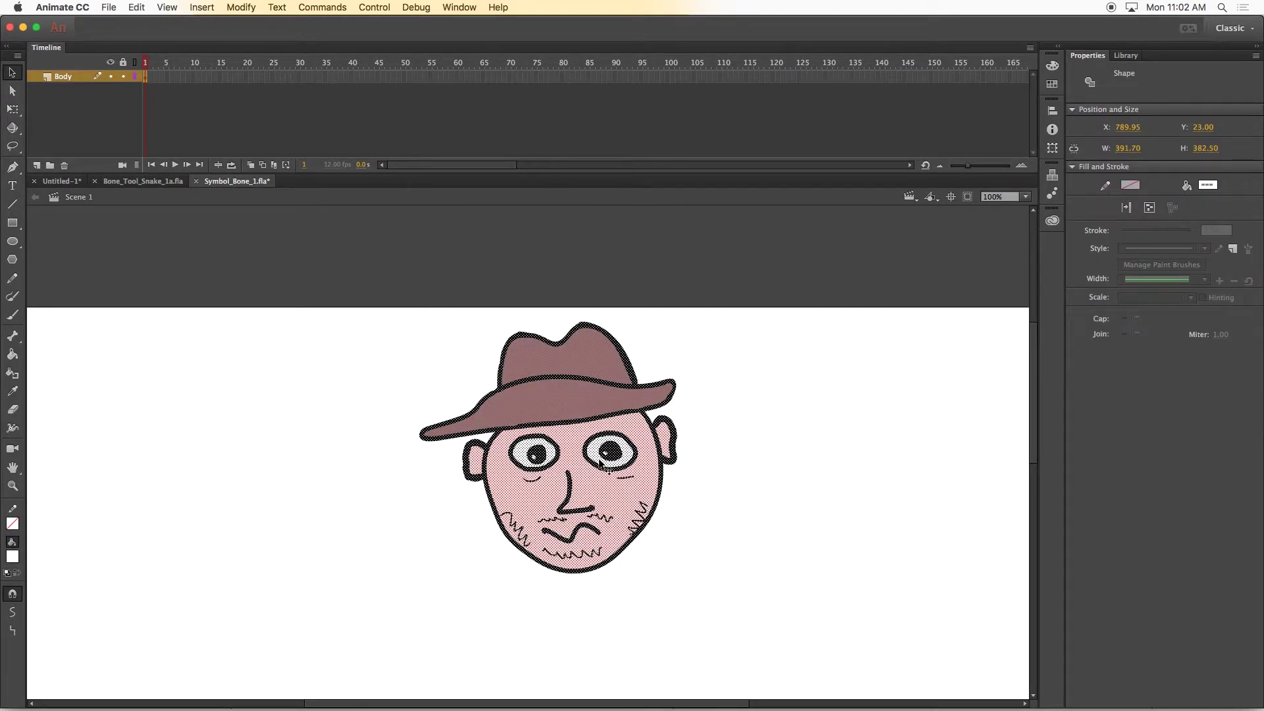
click(444, 378)
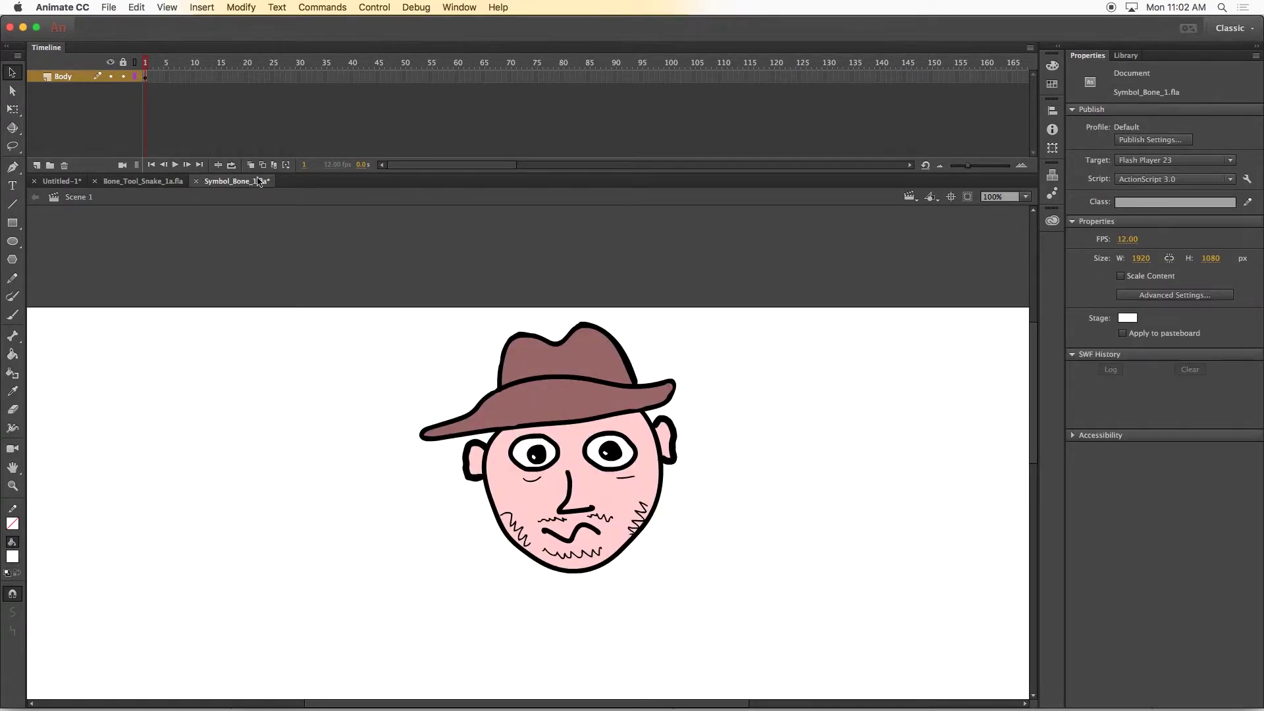
Rename the Body layer as Head
double_click(64, 77)
text(Head)
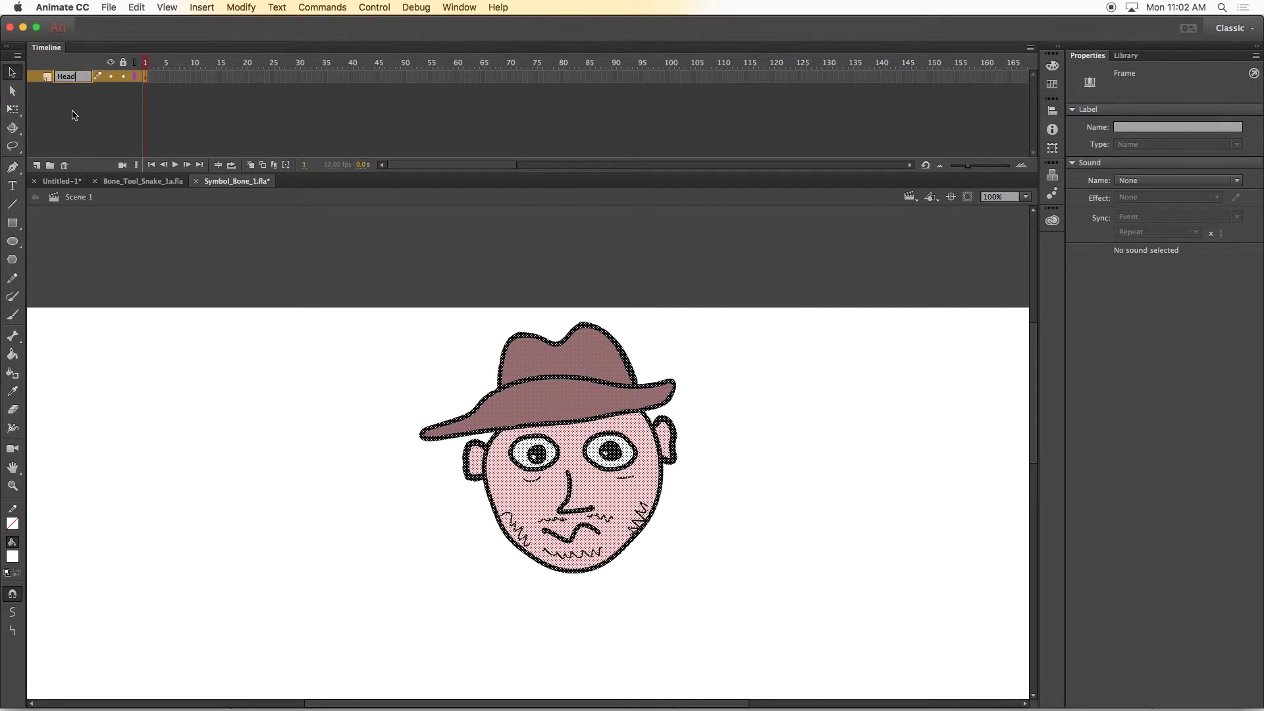
click(148, 149)
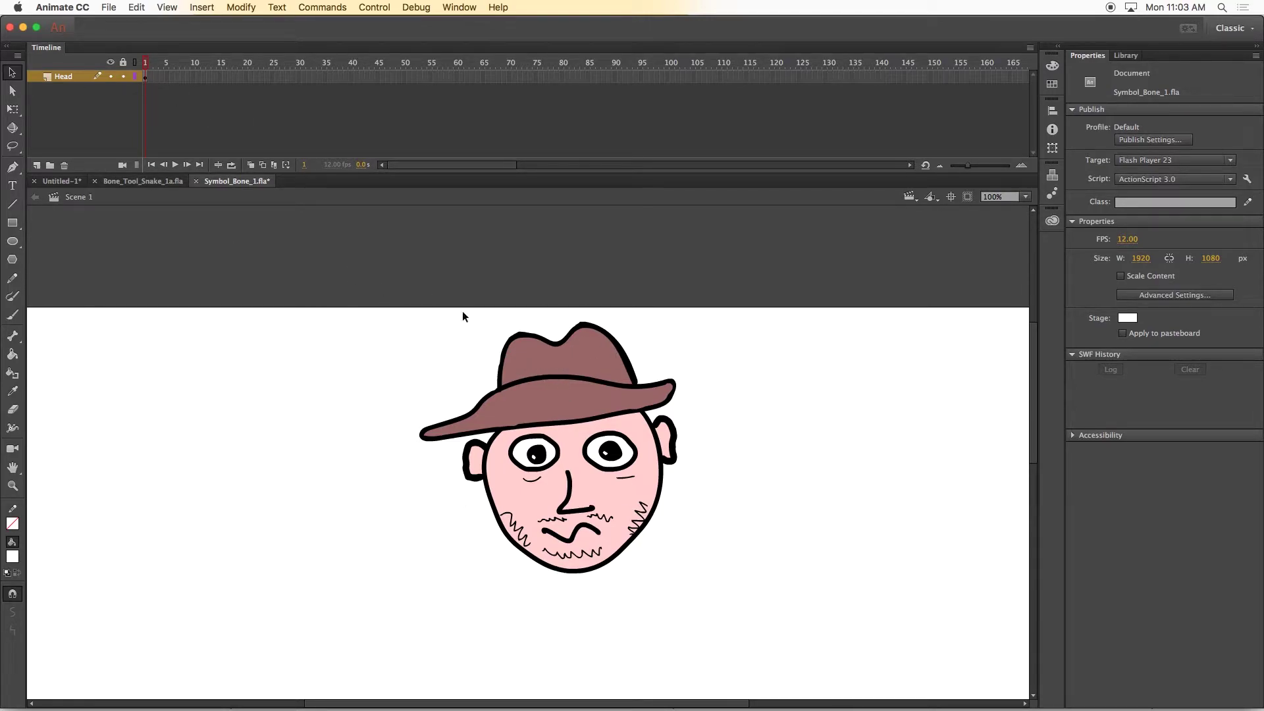
Convert the whole head drawing into a movie clip symbol named Head, scale it down to about 306 × 299 px, and show the library
drag(362, 292, 750, 602)
click(244, 7)
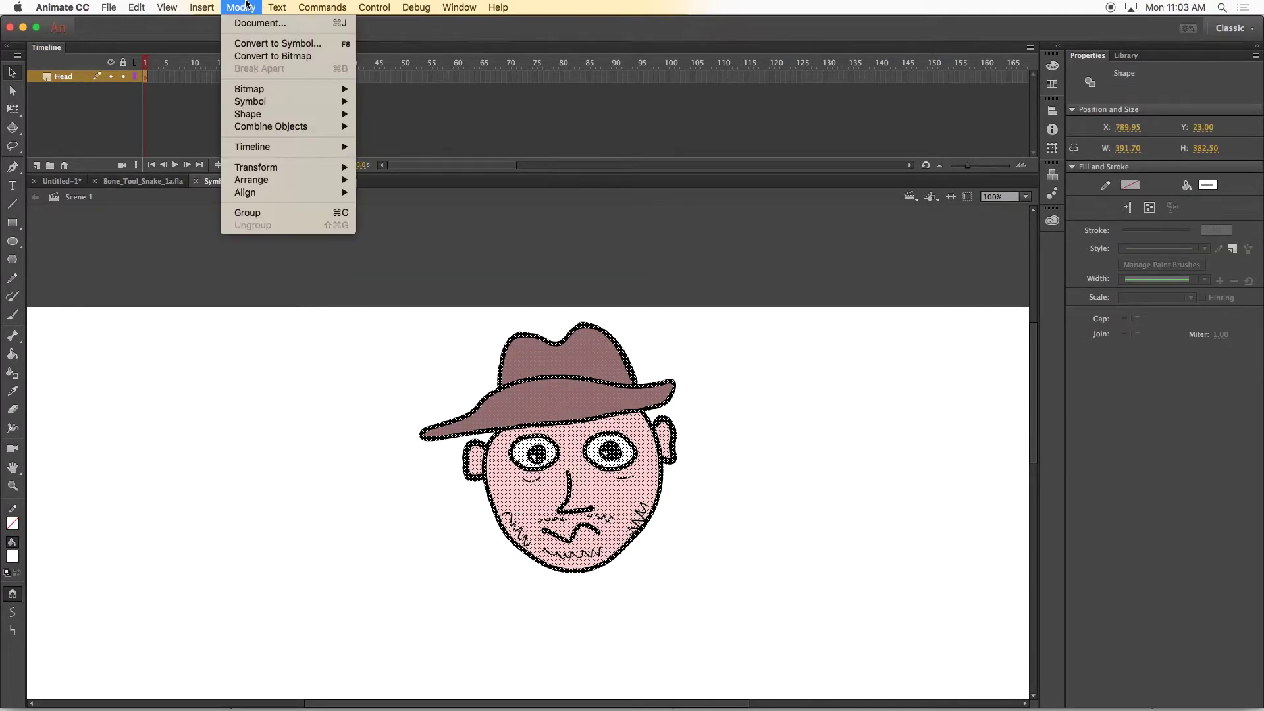
click(256, 44)
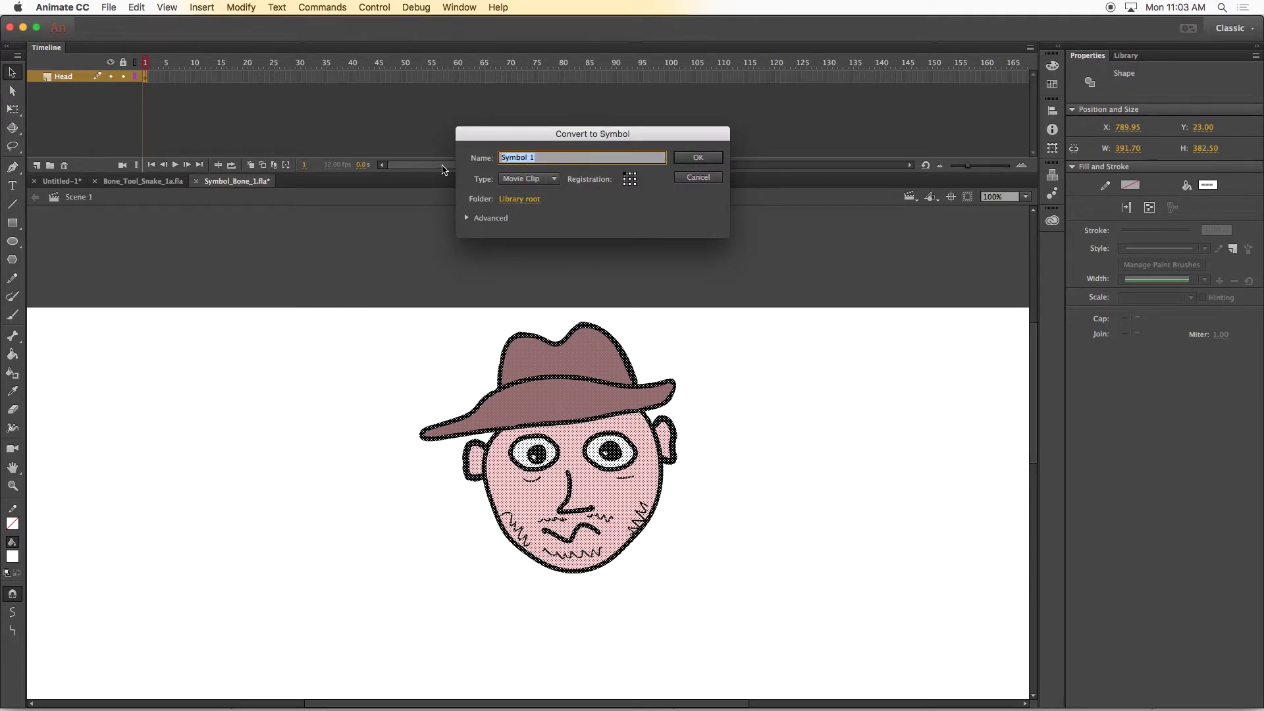
text(Head)
click(692, 158)
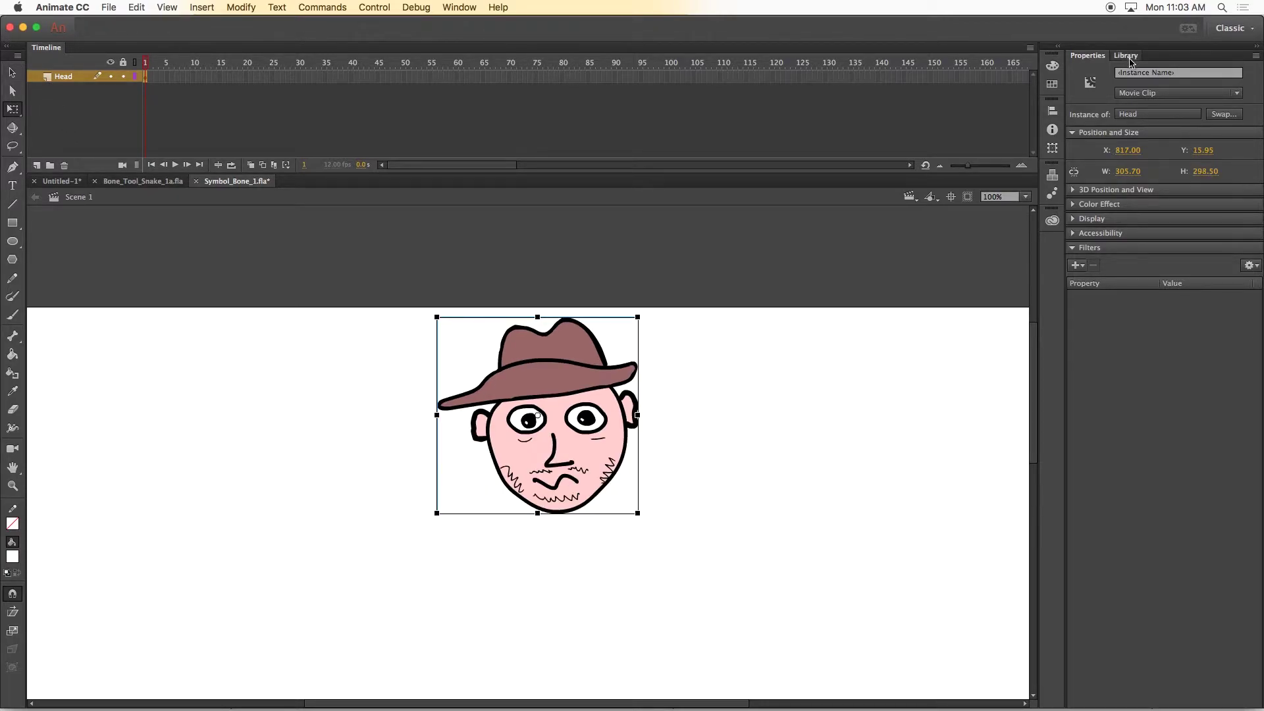
click(1130, 58)
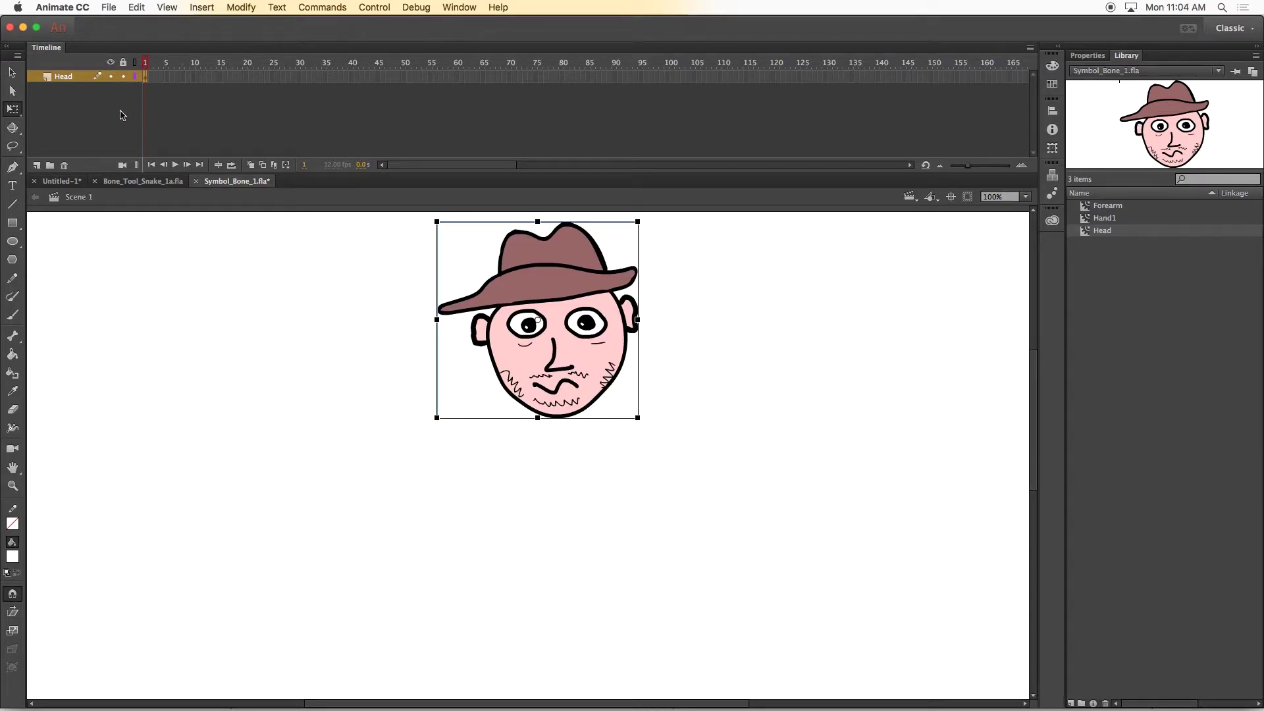
Lock the Head layer and add a new layer named Neck above it
click(123, 76)
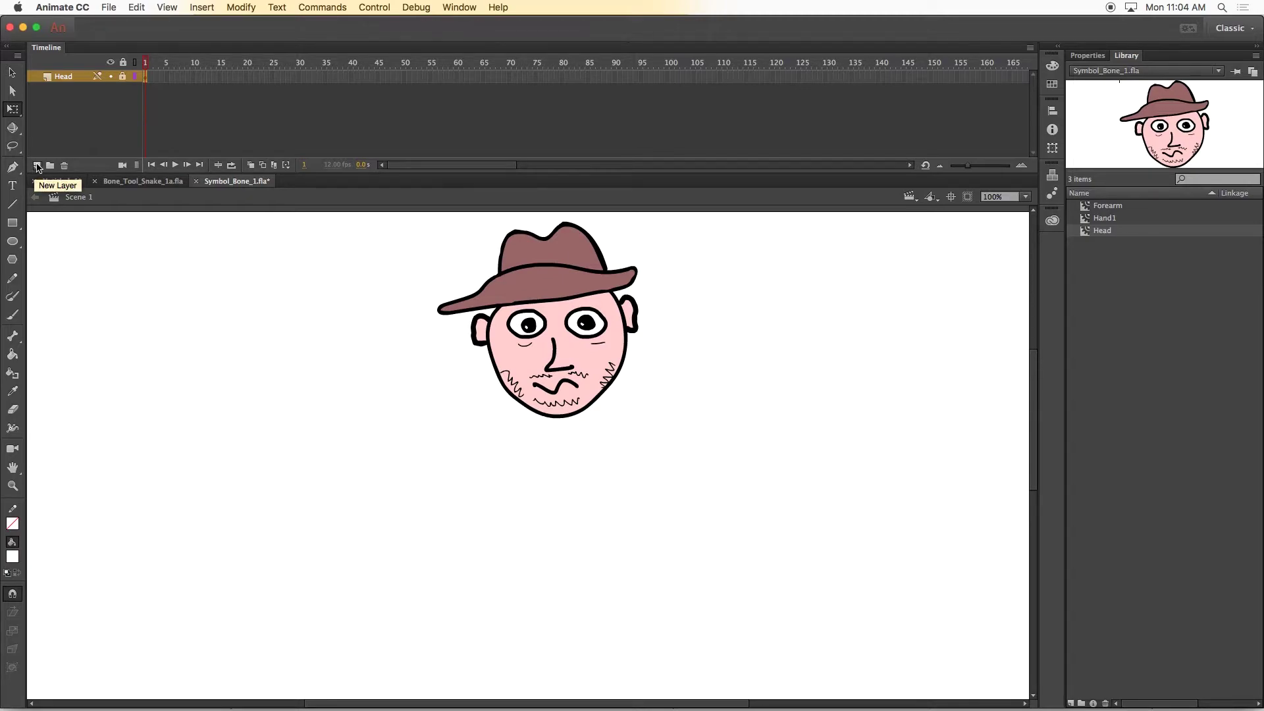
click(36, 166)
double_click(66, 78)
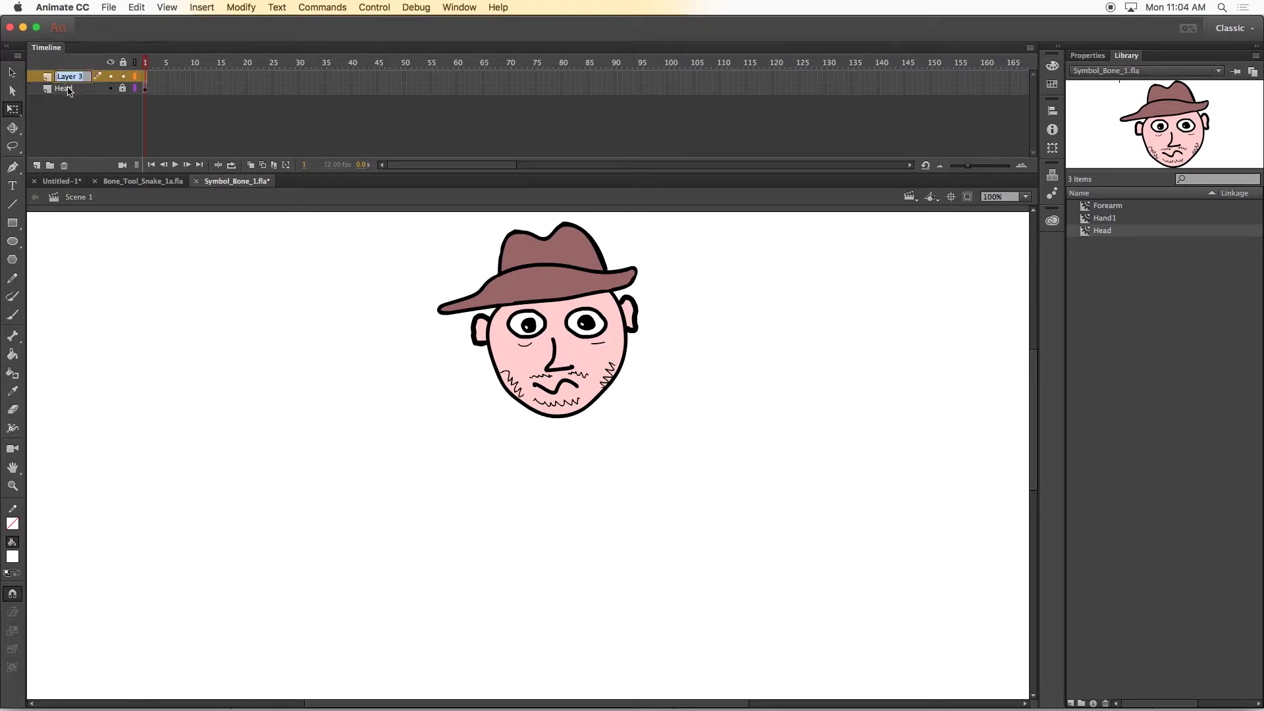
text(Neck)
key(Return)
Display the Head layer as outlines and brush a thick black neck outline overlapping the chin on the Neck layer
click(134, 88)
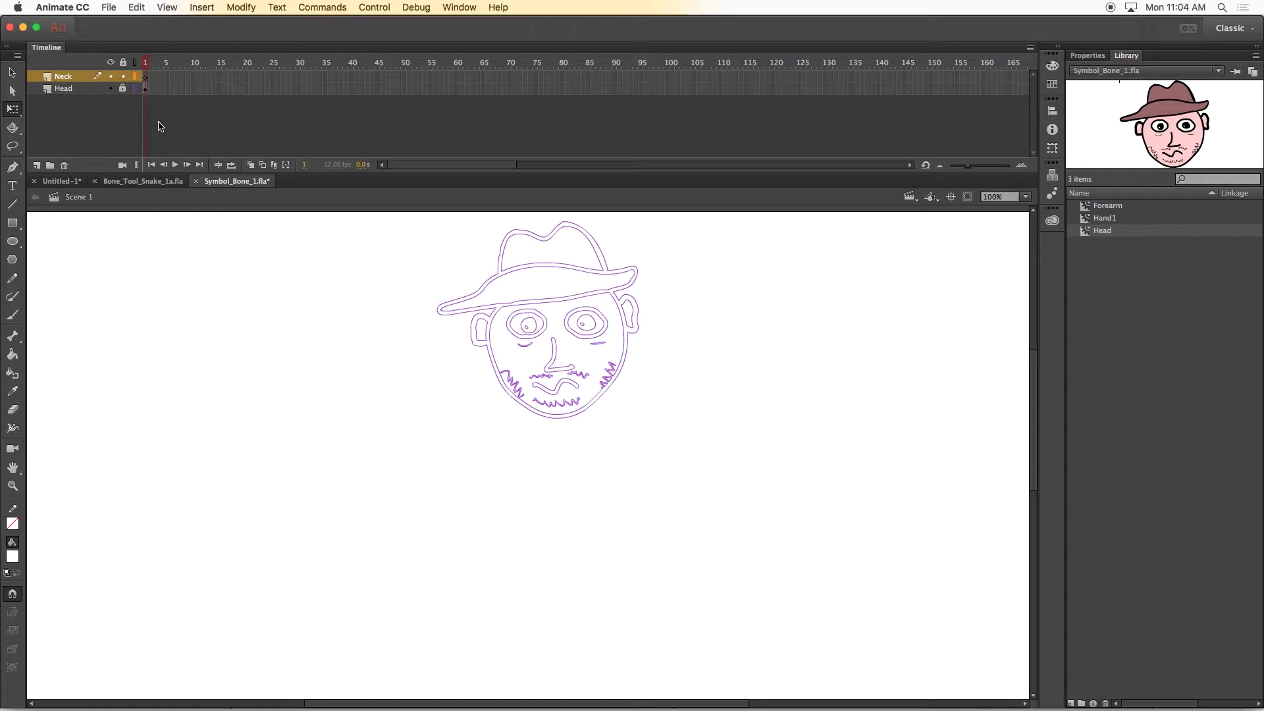
click(135, 89)
click(135, 89)
click(135, 89)
click(135, 89)
click(12, 315)
click(12, 556)
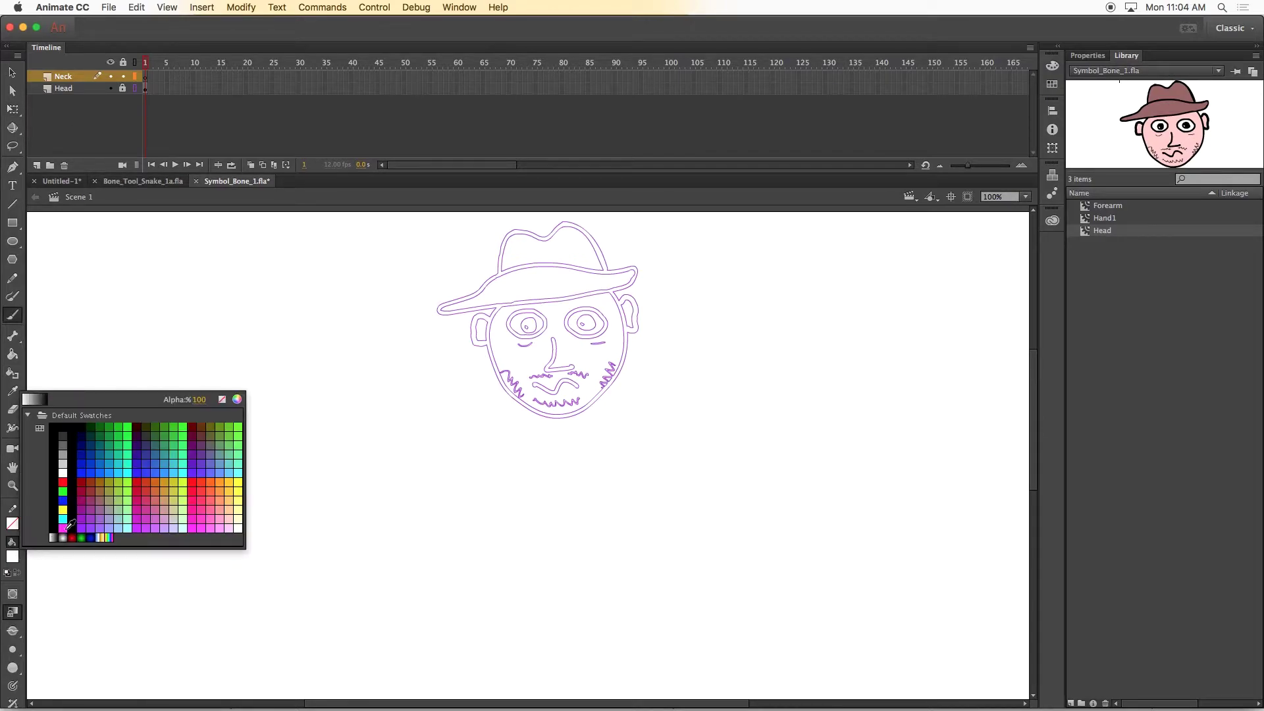
click(73, 518)
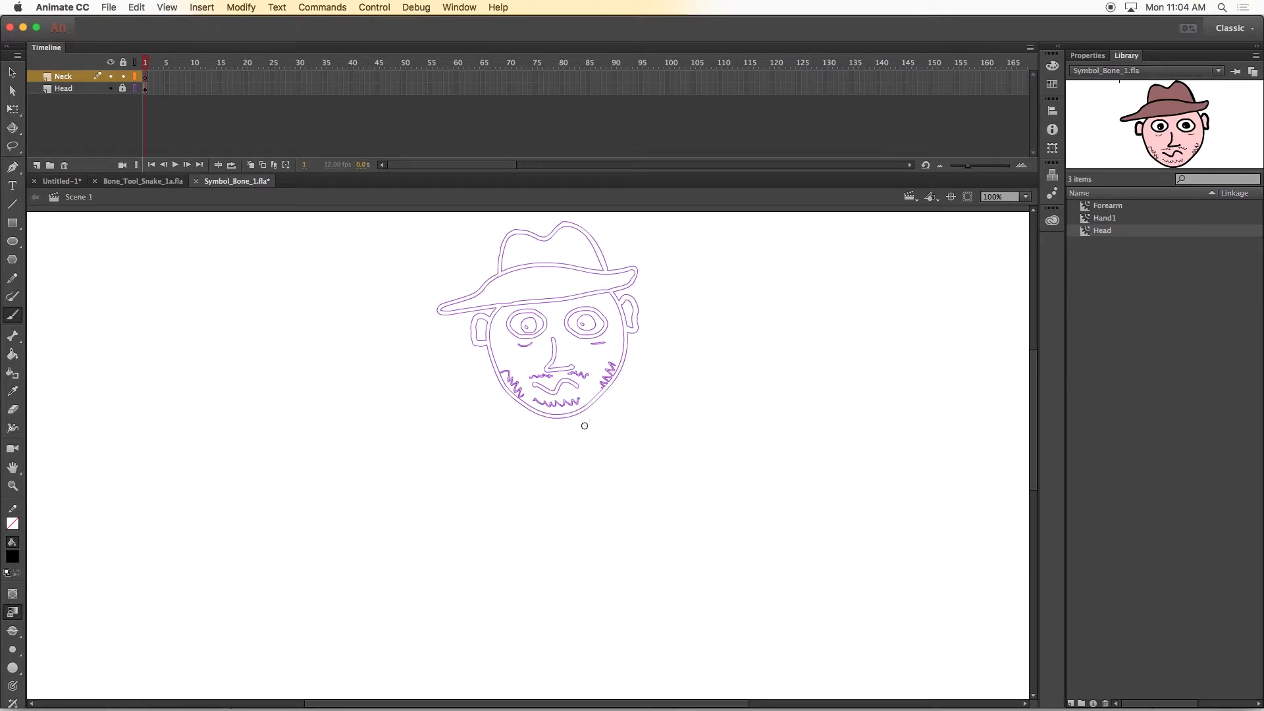
mouse_move(534, 400)
mouse_down()
mouse_move(577, 377)
mouse_move(590, 395)
mouse_move(600, 428)
mouse_move(577, 467)
mouse_move(545, 471)
mouse_move(525, 405)
mouse_up()
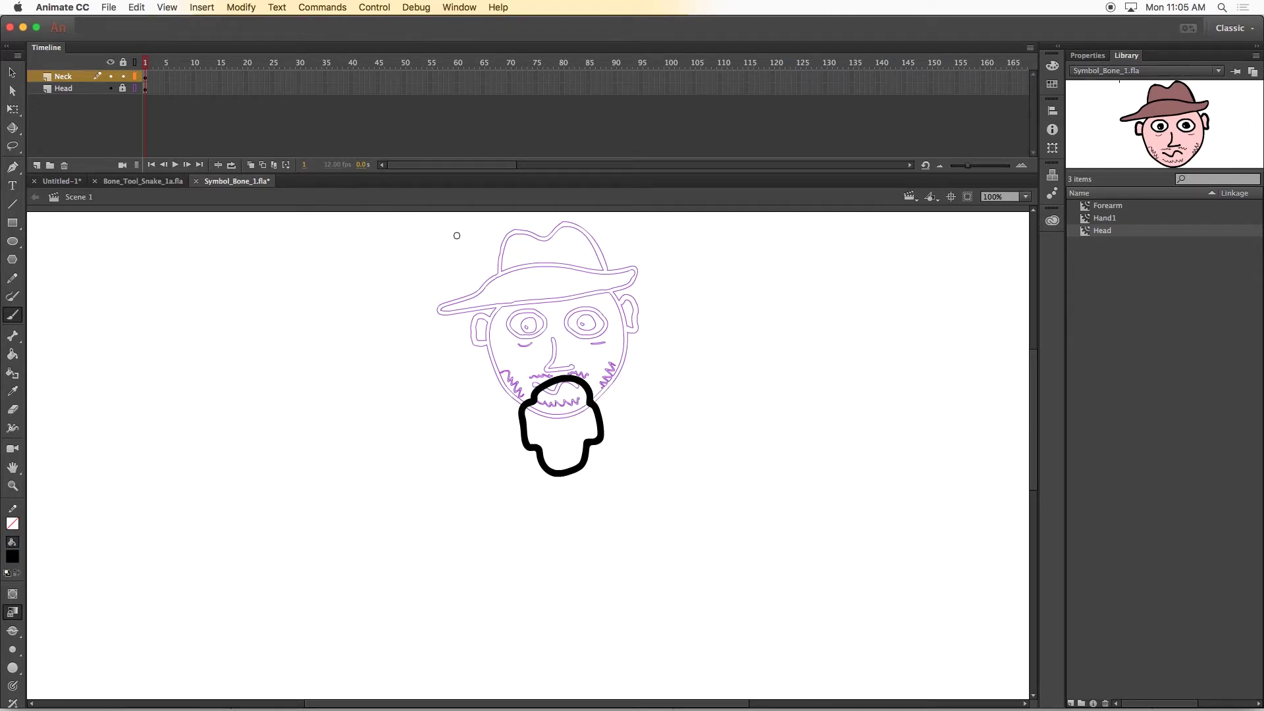
Restore the head's full display, fill the neck with the face's pale pink, and place the Neck layer below the Head layer
click(135, 88)
click(13, 391)
click(516, 359)
click(551, 461)
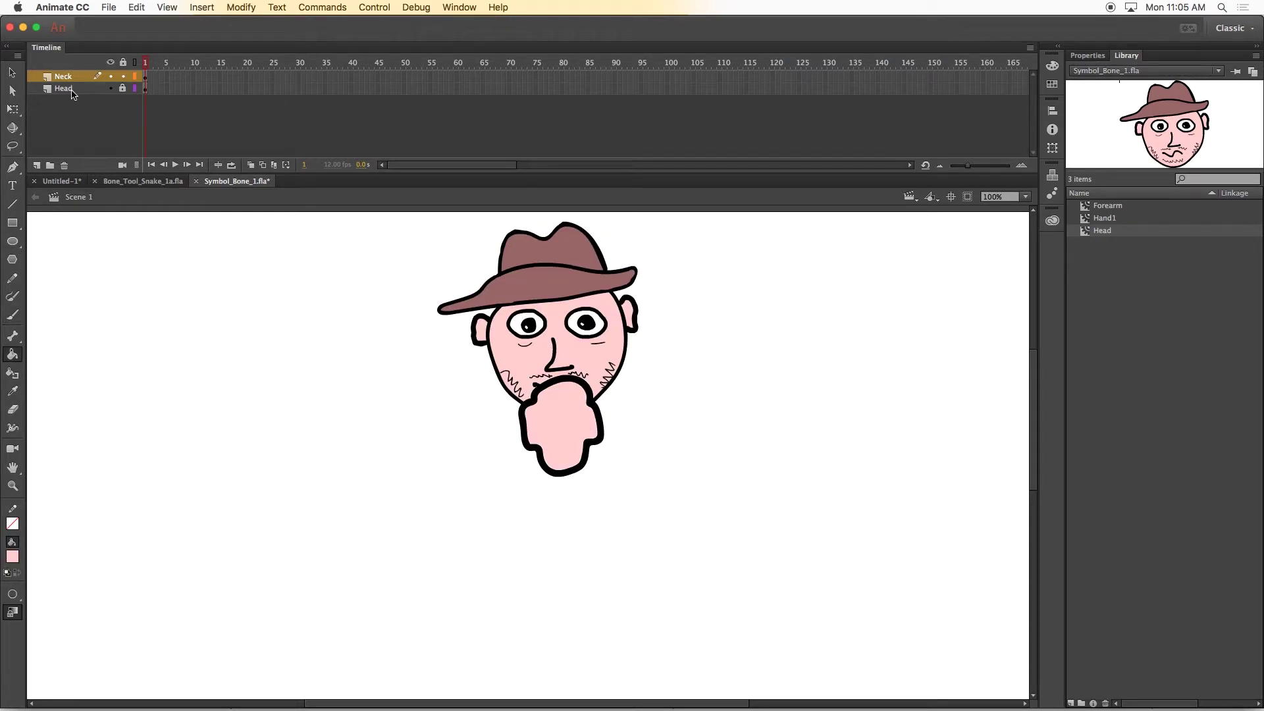
drag(76, 96, 76, 98)
Convert the neck drawing into a symbol named Neck
key(v)
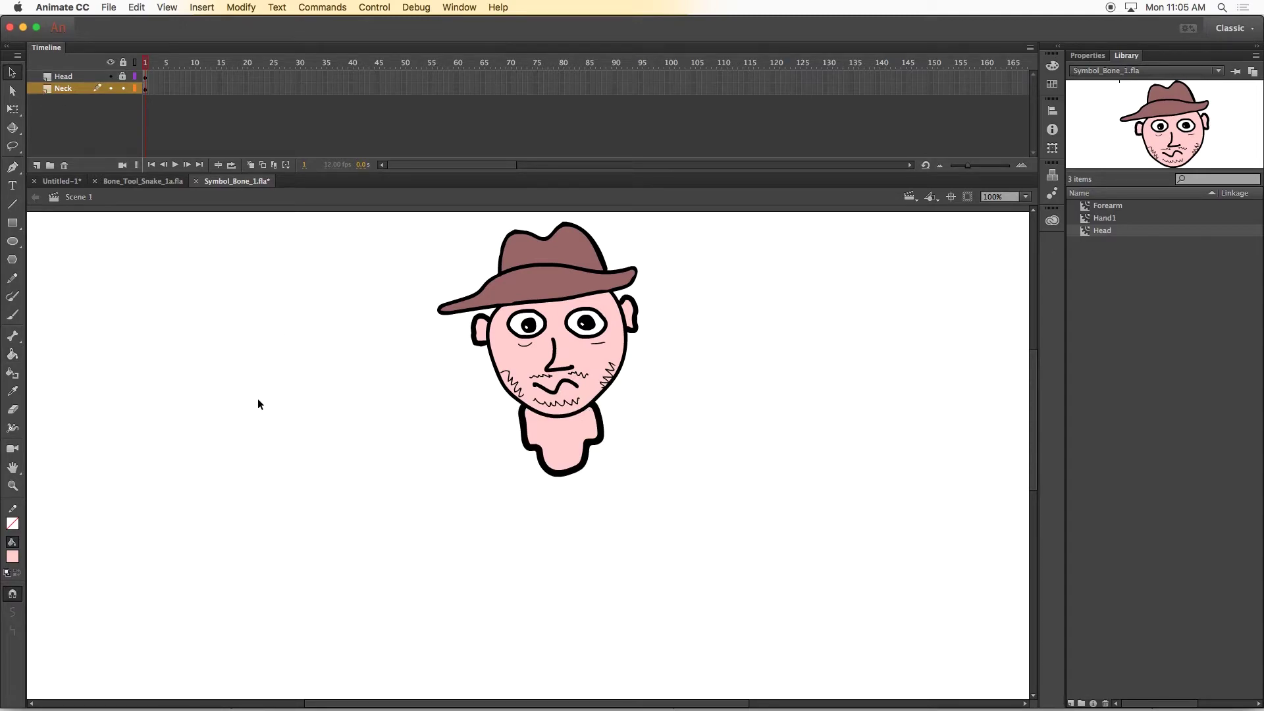
drag(402, 340, 632, 445)
click(235, 5)
click(263, 37)
text(Neck)
key(Return)
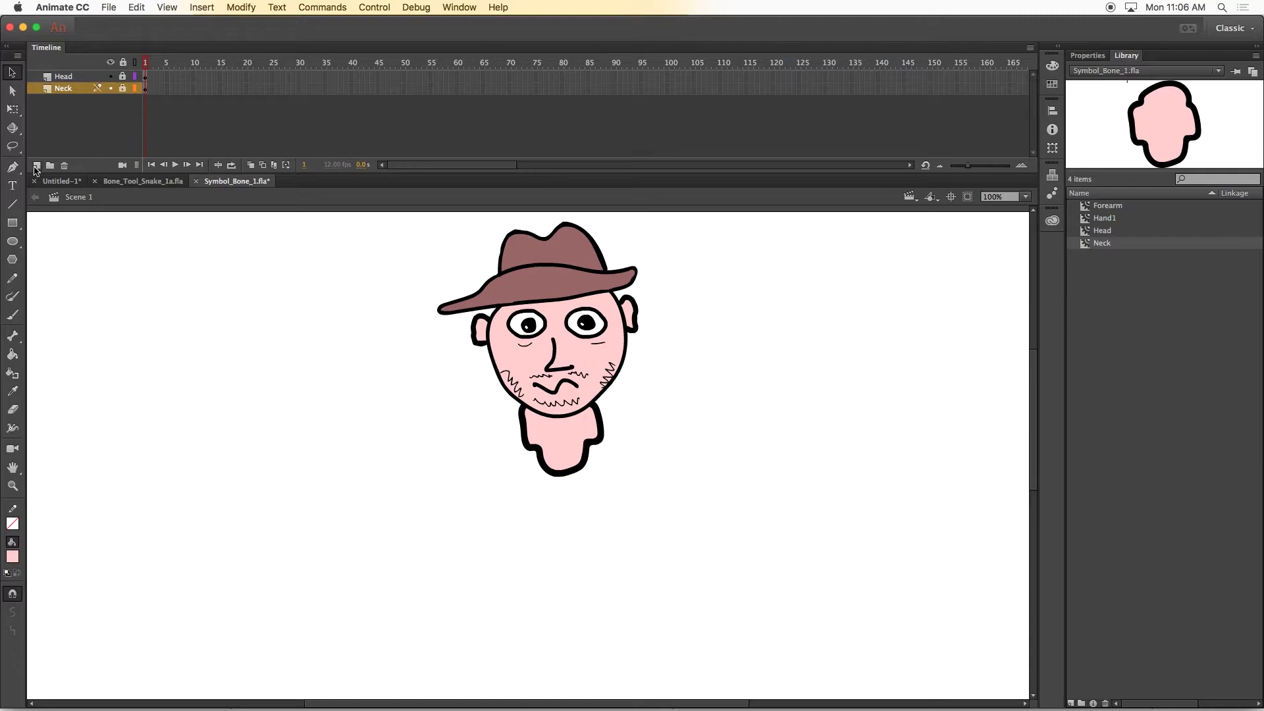
Add a layer above Neck, set up a smaller black brush, and display the Head and Neck layers as outlines
click(36, 165)
click(12, 523)
click(78, 482)
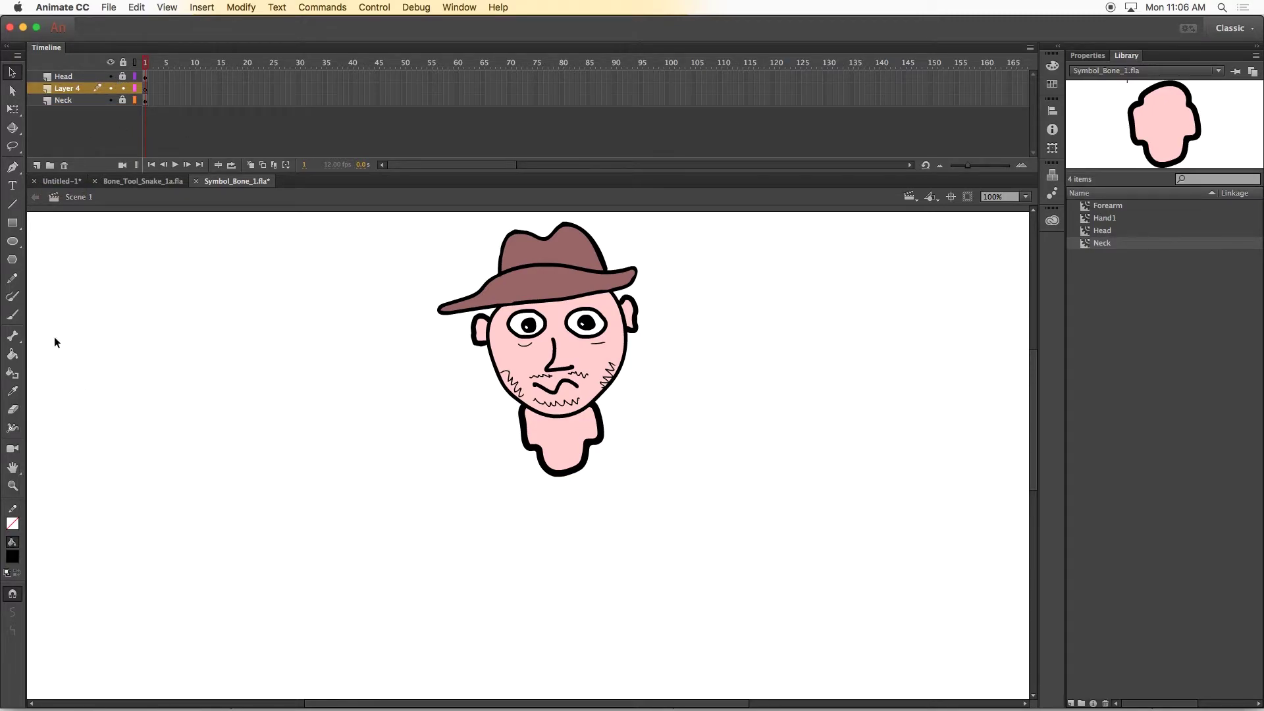
key(b)
click(12, 649)
click(42, 606)
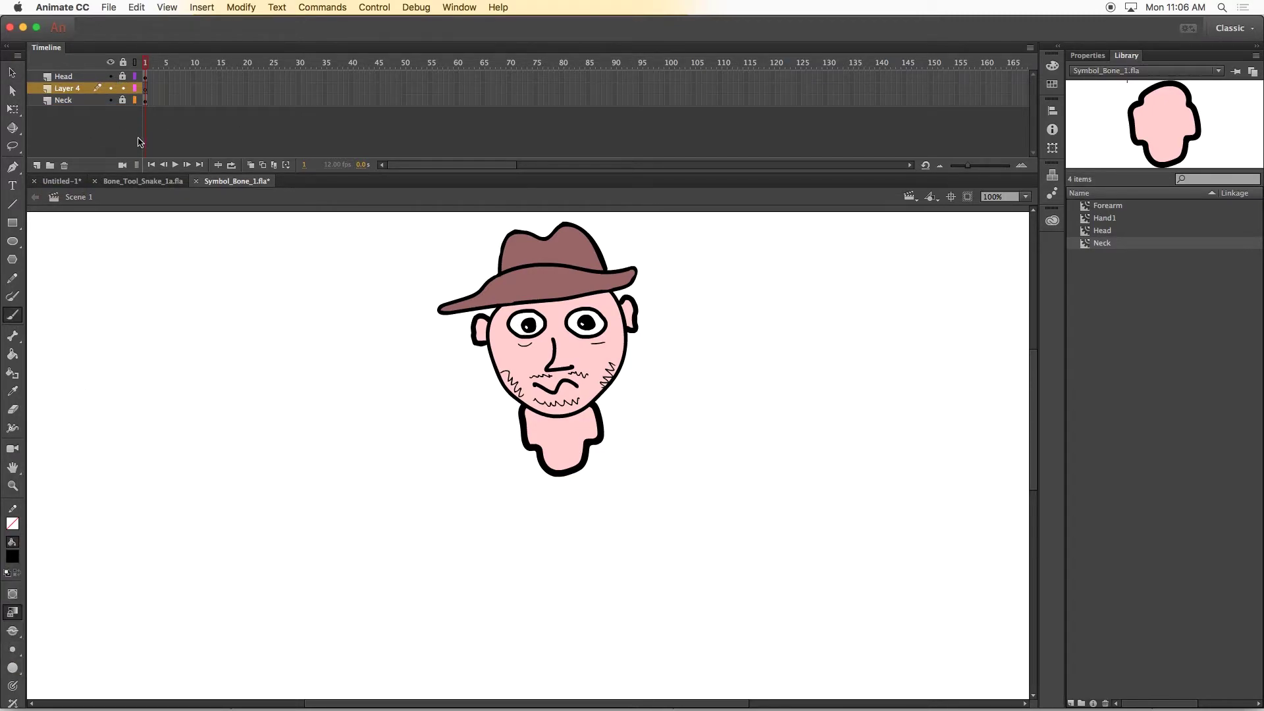
click(135, 100)
click(135, 76)
Draw the shirt's collar, shoulders and short sleeves and the vest's front edges in black below the neck
mouse_move(572, 473)
mouse_down()
mouse_move(583, 446)
mouse_move(570, 473)
mouse_move(536, 444)
mouse_move(564, 479)
mouse_up()
mouse_move(619, 438)
mouse_down()
mouse_move(664, 493)
mouse_move(635, 544)
mouse_up()
mouse_move(516, 445)
mouse_down()
mouse_move(444, 521)
mouse_move(492, 538)
mouse_up()
drag(601, 469, 603, 639)
drag(527, 472, 537, 640)
drag(651, 461, 636, 542)
drag(487, 459, 488, 534)
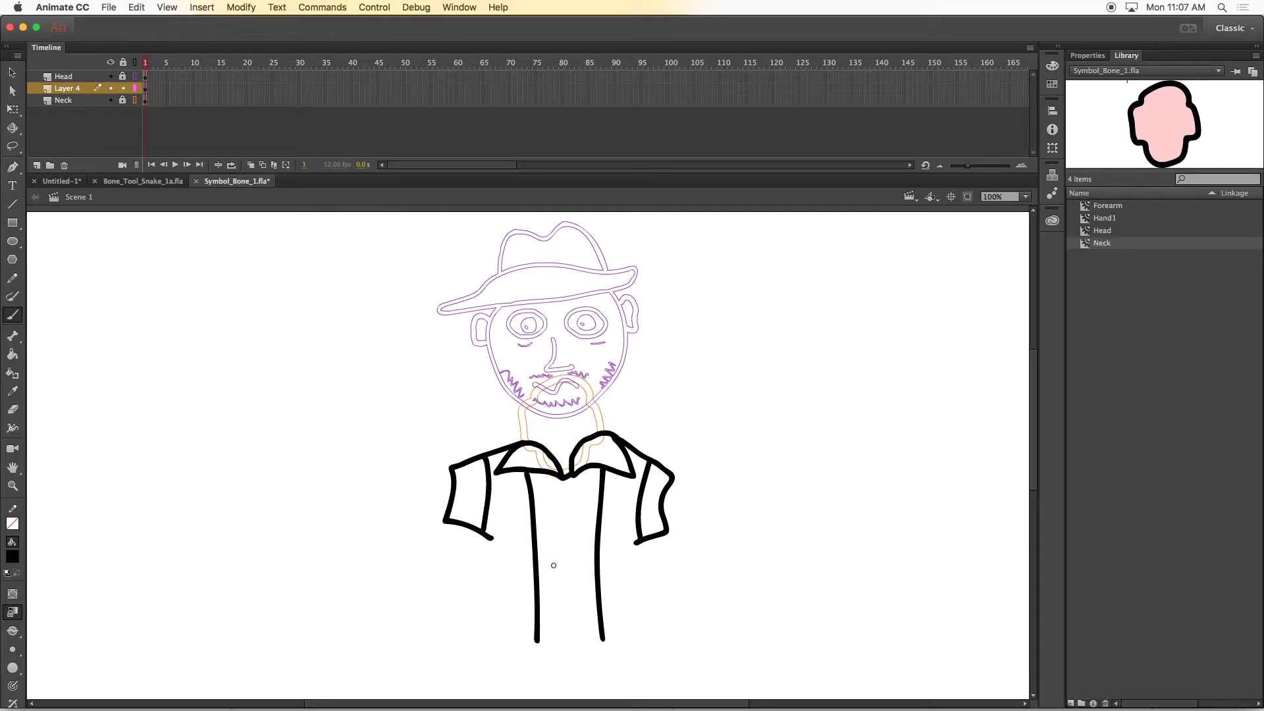
Draw the vest's sides and pointed hems, and add a belt band and curved shirt tail between its front panels
scroll(587, 511, down, 5)
drag(638, 420, 599, 563)
mouse_move(537, 518)
mouse_down()
mouse_move(535, 561)
mouse_move(488, 416)
mouse_move(498, 535)
mouse_up()
key(super+z)
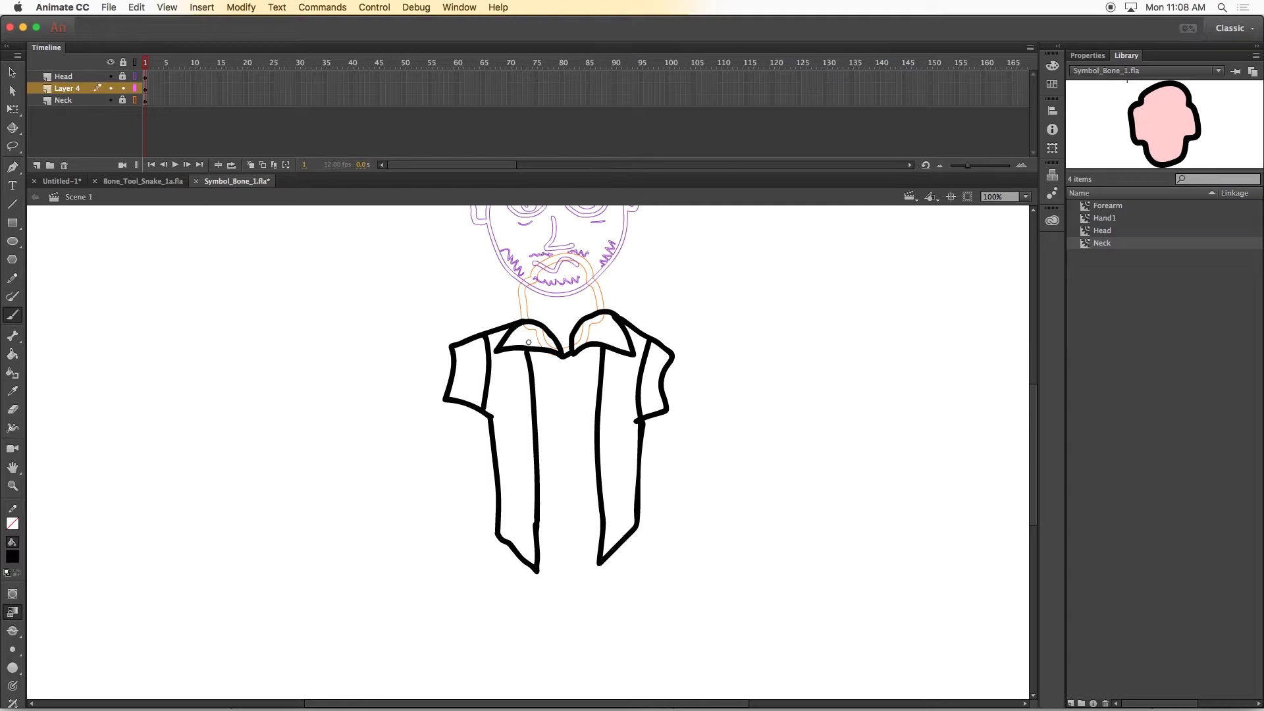
key(e)
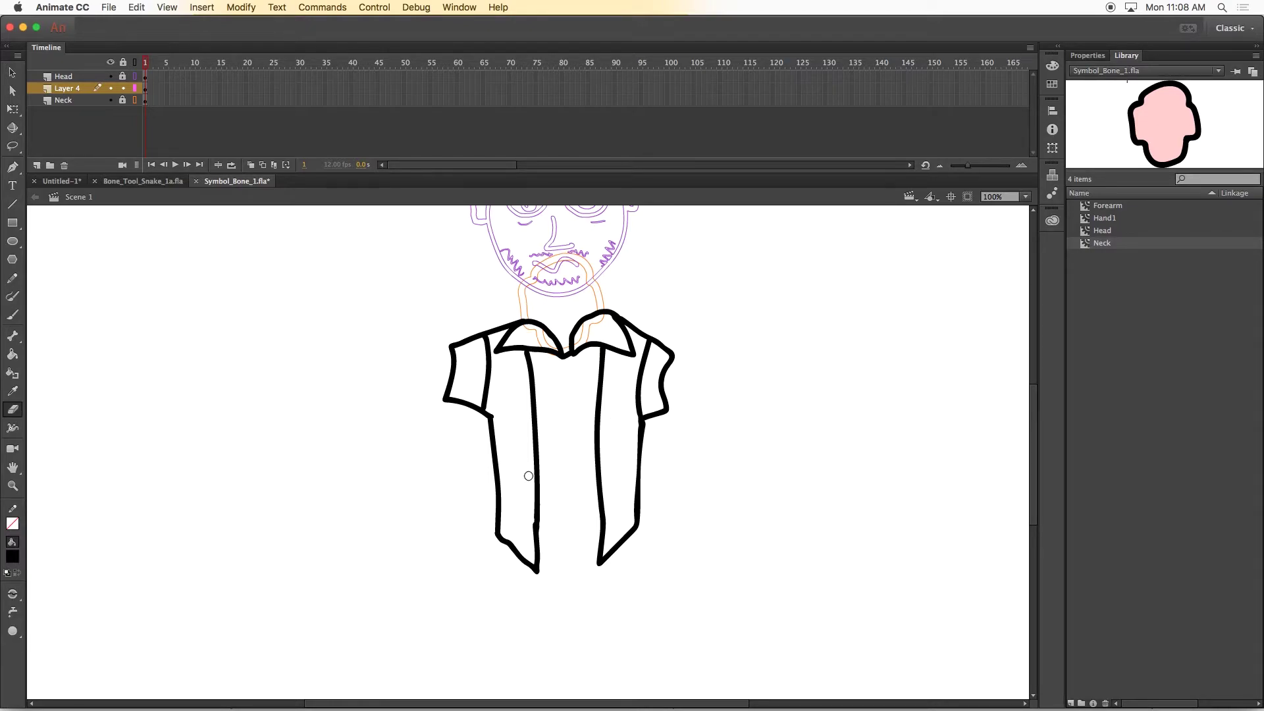
key(b)
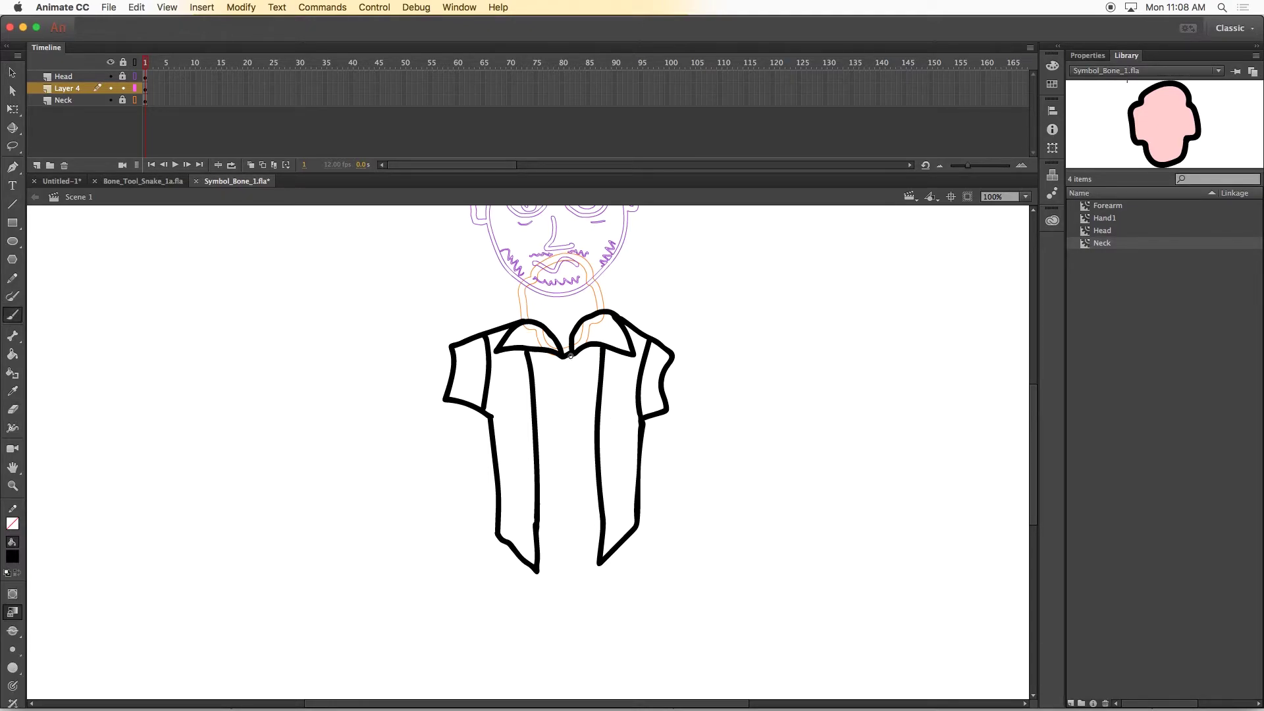
mouse_move(538, 501)
mouse_down()
mouse_move(600, 499)
mouse_move(537, 520)
mouse_up()
mouse_move(583, 497)
mouse_down()
mouse_move(557, 498)
mouse_move(536, 526)
mouse_up()
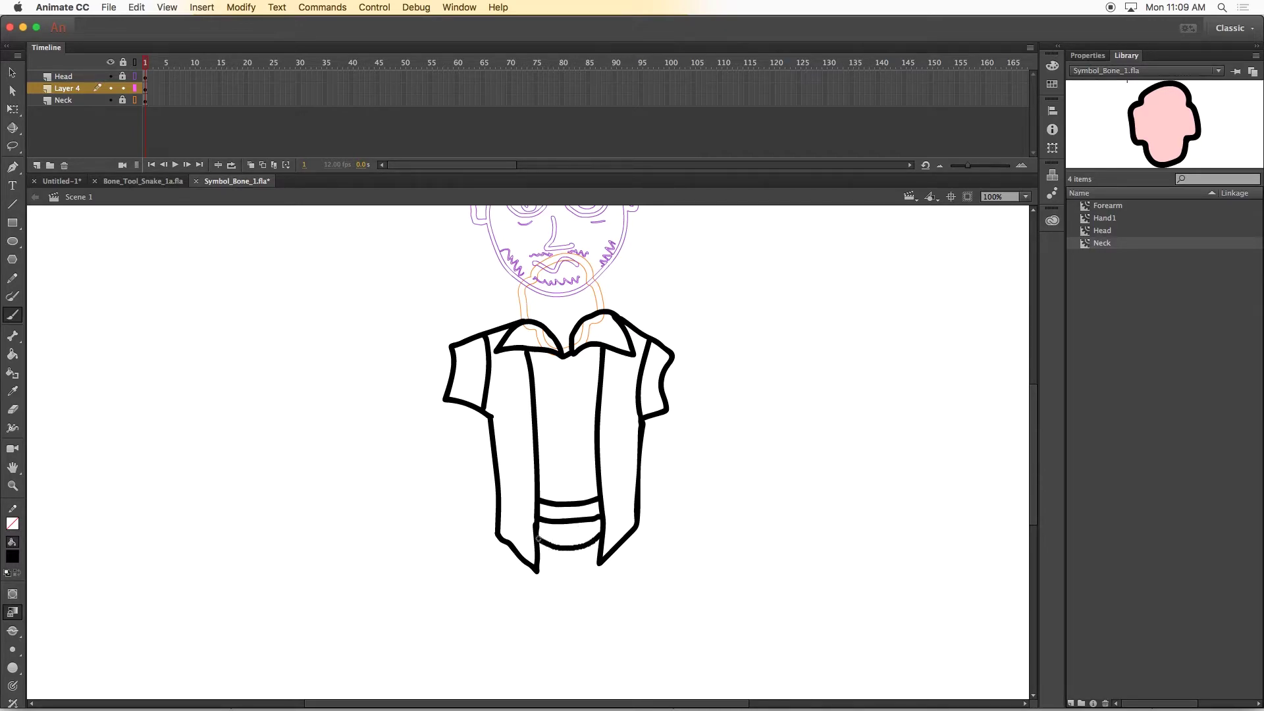
mouse_move(566, 360)
mouse_down()
mouse_move(570, 500)
mouse_move(578, 372)
mouse_up()
drag(581, 396, 581, 403)
drag(584, 434, 585, 440)
key(super+z)
key(super+z)
key(super+z)
Draw a centre line down the shirt front to the belt and two short pocket lines on each vest panel
drag(523, 408, 507, 409)
drag(611, 410, 627, 406)
drag(630, 480, 609, 493)
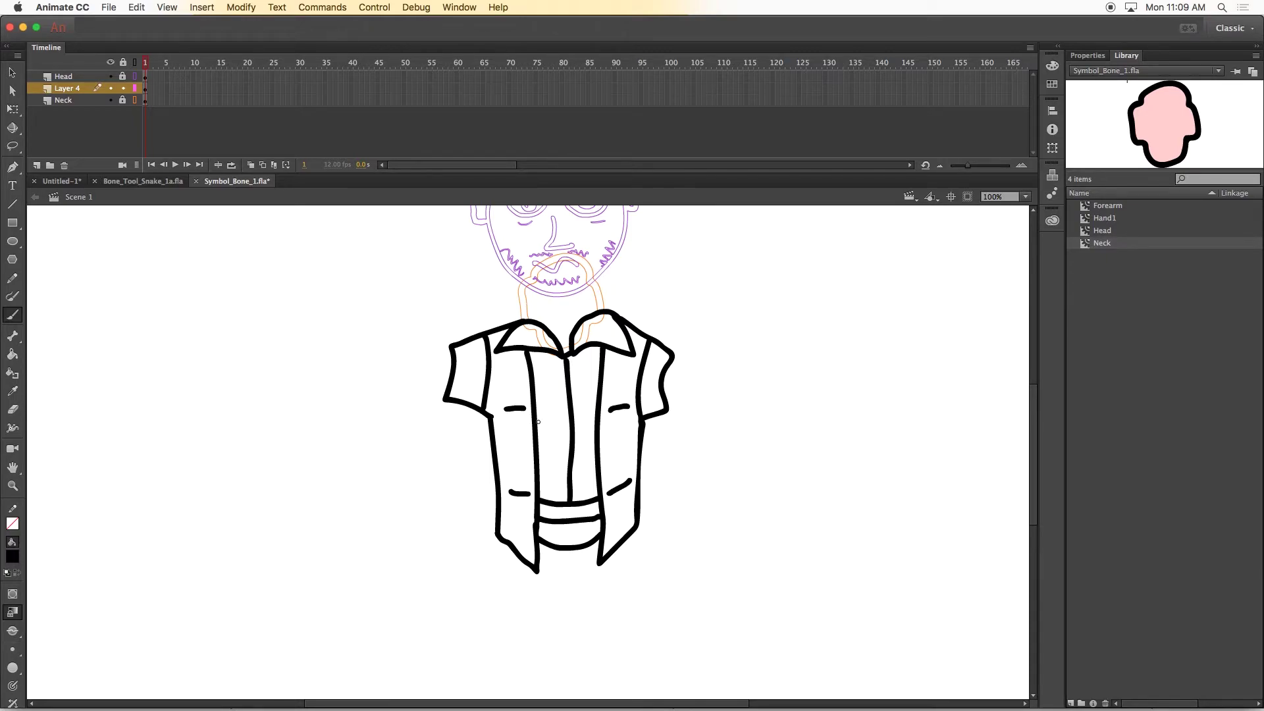
Fill the shirt front, collar, sleeves and shirt tail with dark red
click(12, 355)
click(12, 556)
click(49, 625)
click(550, 408)
click(584, 409)
click(469, 371)
click(652, 378)
click(603, 331)
click(574, 536)
Fill both vest panels with golden brown and the belt with dark brown
click(12, 556)
click(79, 479)
click(516, 444)
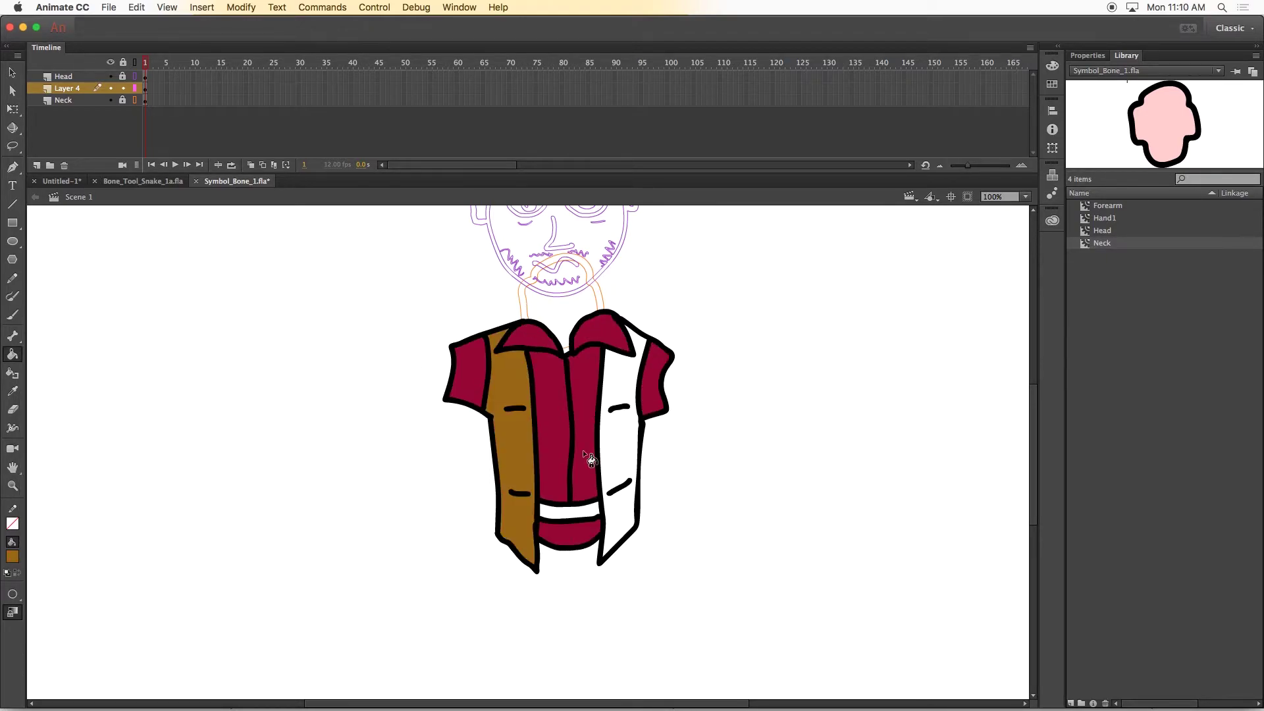
click(619, 447)
click(12, 556)
click(197, 421)
click(570, 512)
Select the whole torso drawing and convert it into a symbol named torso
mouse_move(1032, 453)
mouse_down()
mouse_move(1032, 422)
mouse_move(1032, 444)
mouse_up()
click(13, 73)
drag(362, 303, 711, 639)
click(244, 7)
click(260, 41)
text(torso)
click(696, 156)
scroll(966, 484, up, 2)
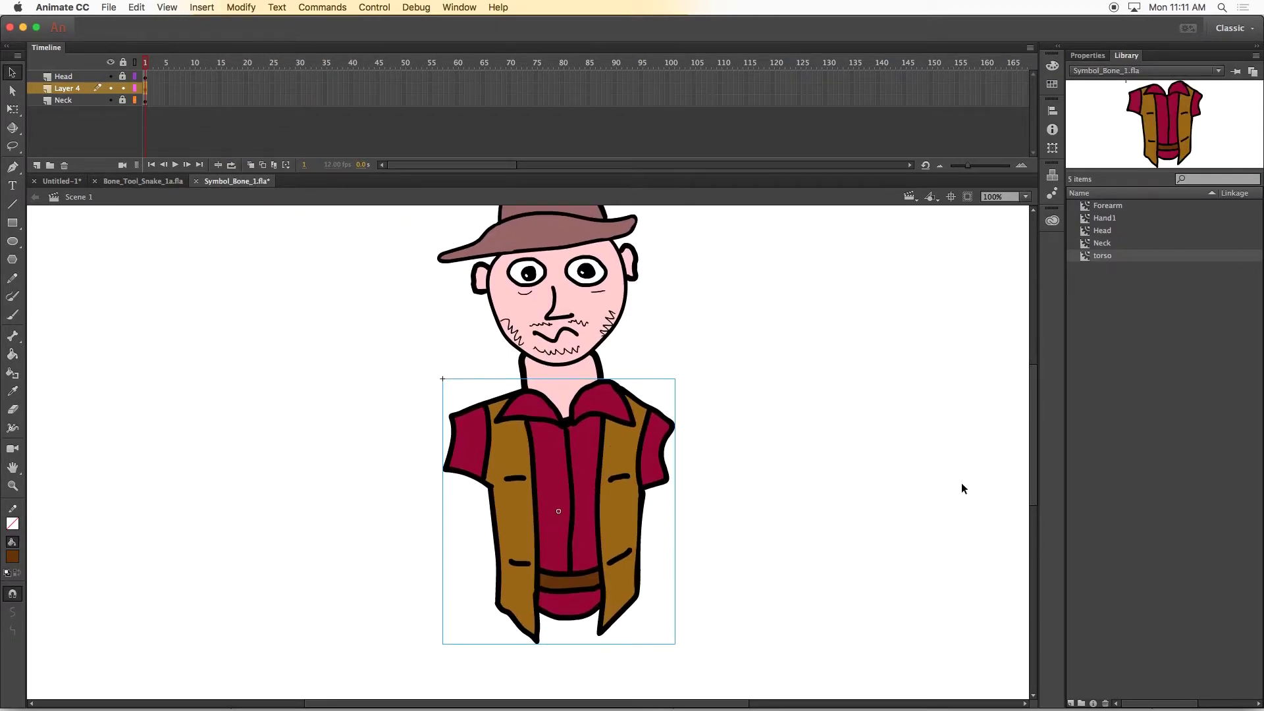
Unlock the Head layer, nudge the head down closer to the collar, and lock the layer again
click(122, 76)
click(146, 77)
key(Down)
key(Down)
key(Down)
key(Down)
key(Down)
key(Down)
key(Down)
key(Down)
key(Down)
key(Down)
key(Down)
key(Down)
key(Down)
key(Down)
key(Down)
key(Down)
key(Down)
key(Down)
key(Down)
key(Down)
click(122, 76)
Rename the torso drawing's layer as Torso
double_click(67, 88)
text(Torso)
click(89, 143)
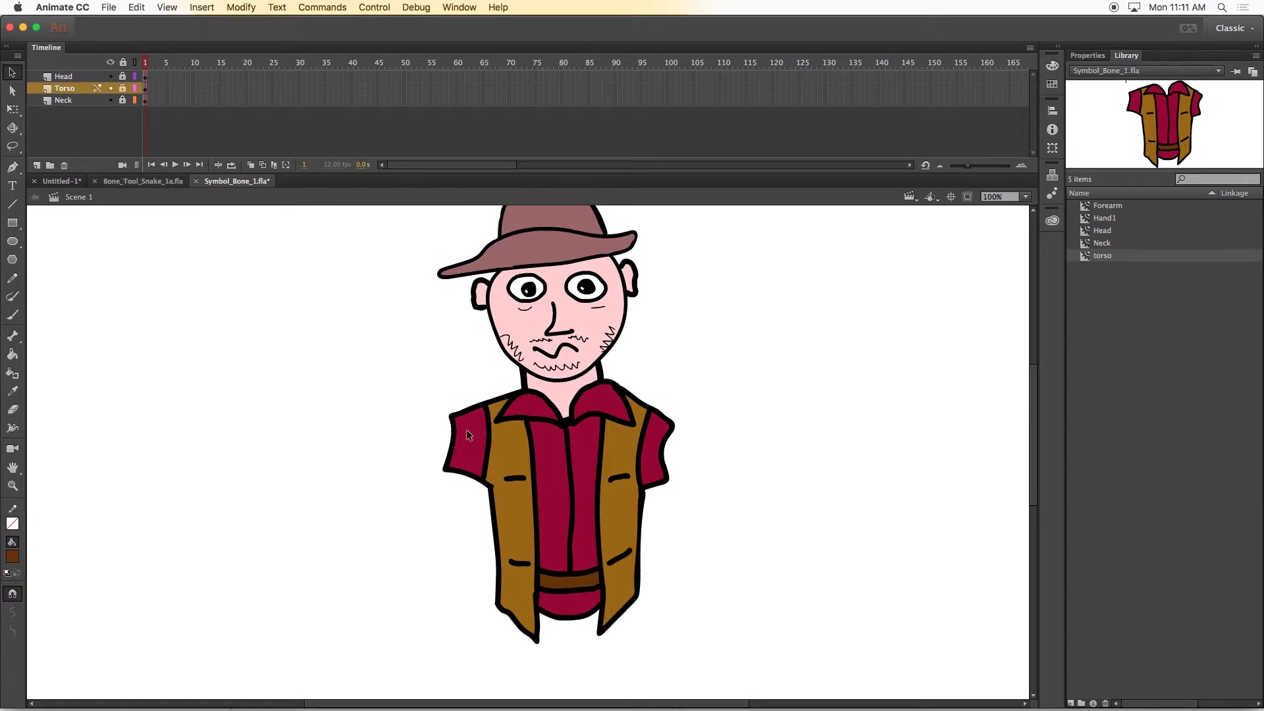
Add a new layer named Shoulder above the Torso layer
click(37, 165)
double_click(66, 88)
text(Shoulder)
key(Return)
click(145, 88)
Brush a rounded black upper-arm outline over the left-hand sleeve and fill it with the face's pale pink
click(13, 315)
click(13, 557)
click(24, 420)
mouse_move(467, 419)
mouse_down()
mouse_move(428, 429)
mouse_move(468, 419)
mouse_up()
mouse_move(700, 442)
mouse_down()
mouse_move(654, 468)
mouse_move(709, 469)
mouse_up()
key(ctrl+z)
key(i)
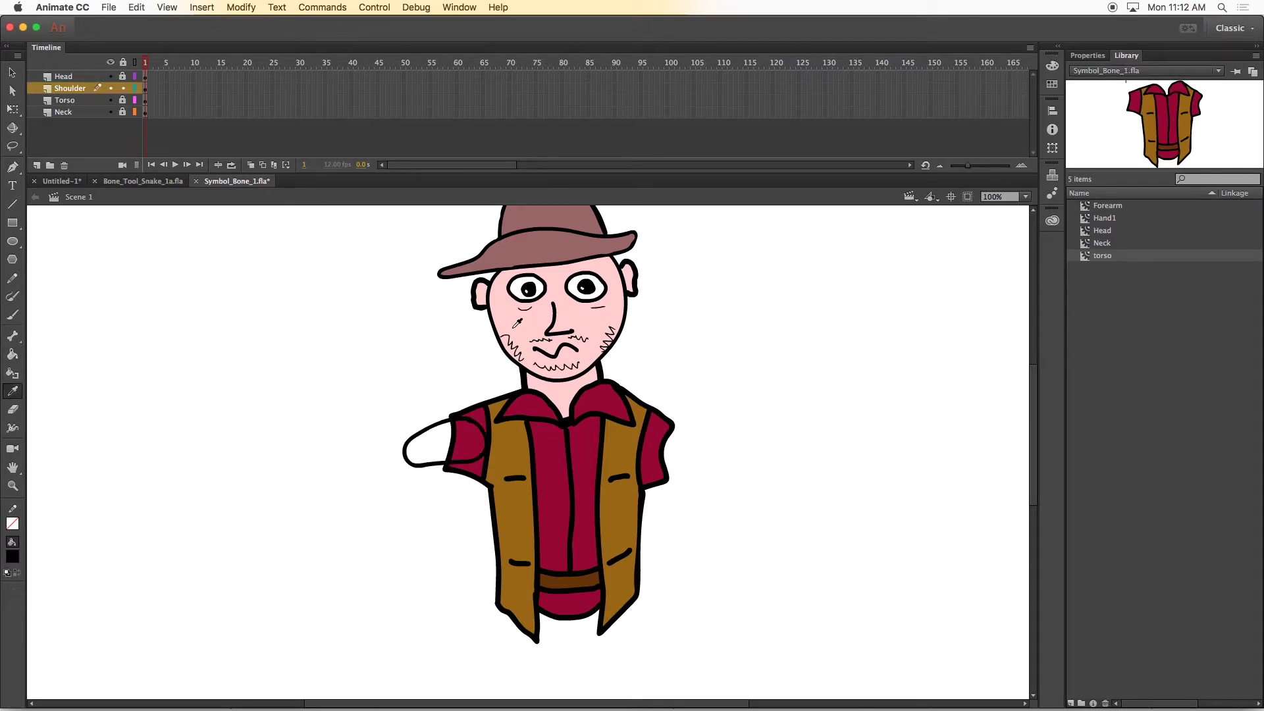
click(518, 328)
click(432, 444)
Rename the Shoulder layer as Shoulder_Left
double_click(71, 88)
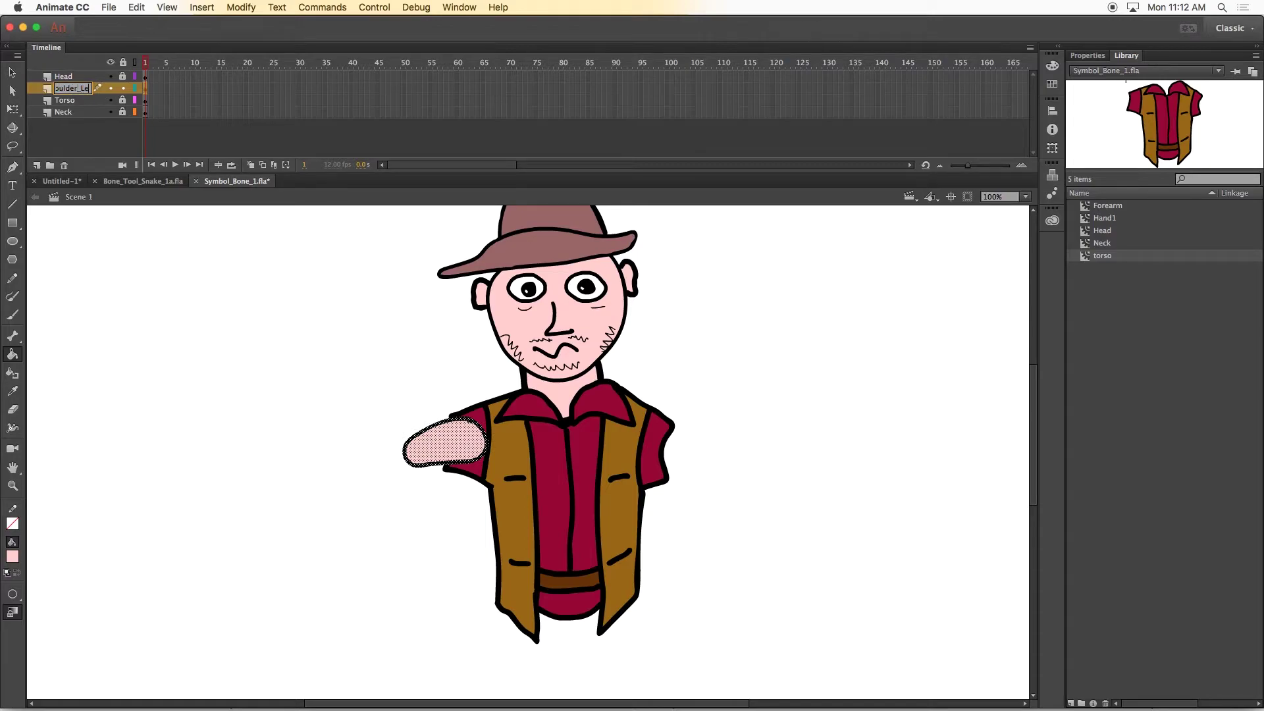
text(ft)
click(143, 242)
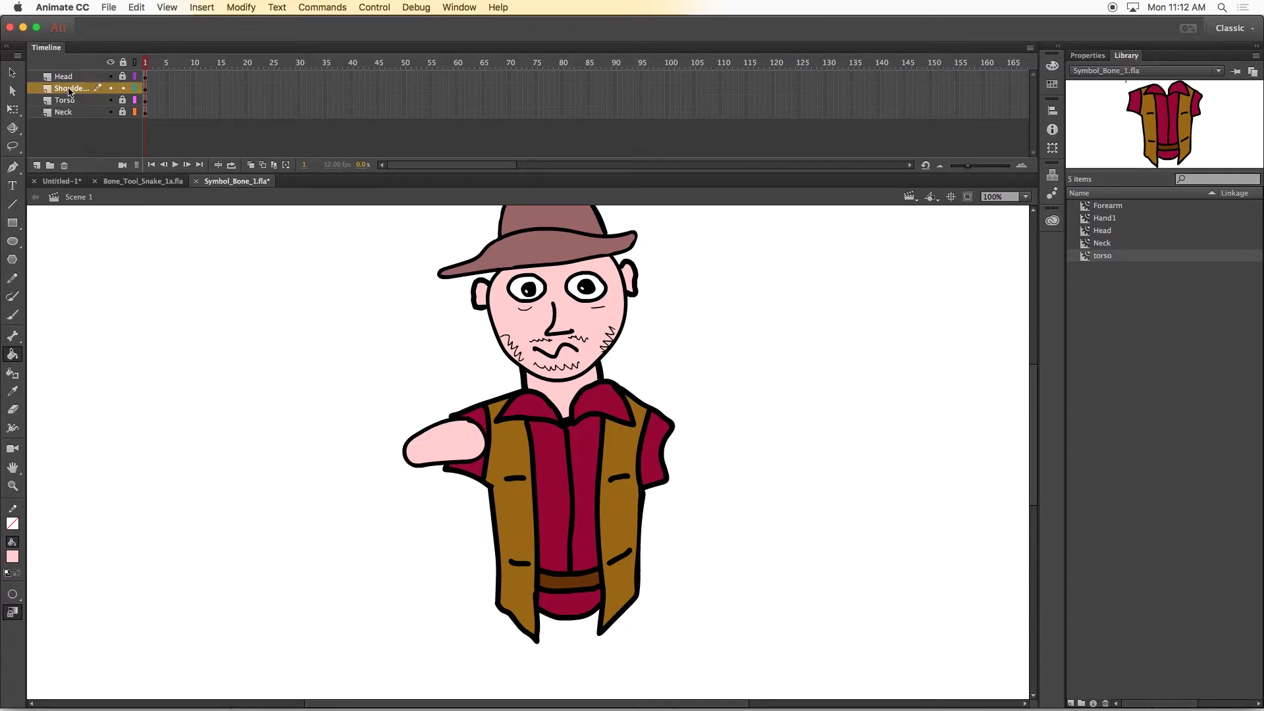
Convert the upper arm into a movie clip symbol named Shoulder_Left and move its layer below the Torso layer
right_click(69, 91)
click(226, 242)
click(241, 8)
click(260, 40)
text(Shoulder_Le)
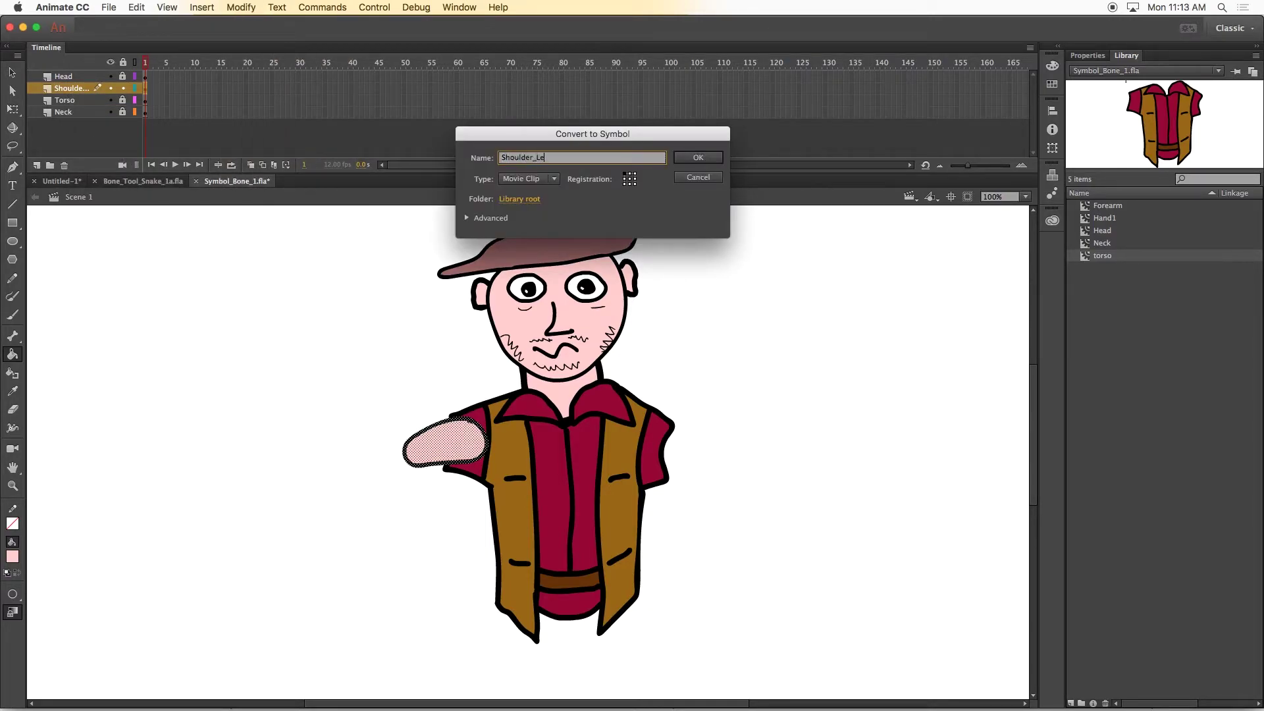
text(ft)
click(698, 157)
drag(70, 88, 74, 110)
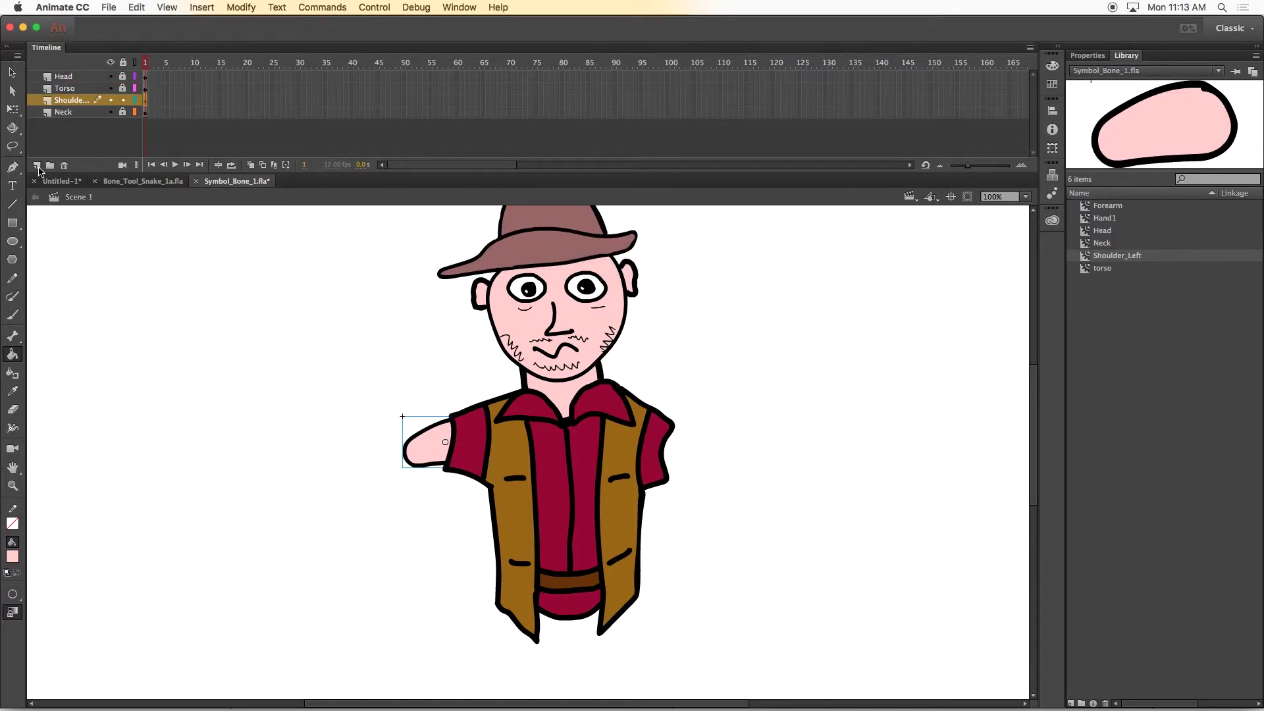
Add a new layer named Shoulder_Right above the Shoulder_Left layer
click(37, 165)
text(Shoulder_Right)
key(Return)
drag(1189, 130, 704, 458)
click(12, 109)
click(468, 421)
click(682, 389)
click(700, 454)
key(Delete)
Duplicate the Shoulder_Left symbol in the library as Shoulder_Right
right_click(1127, 255)
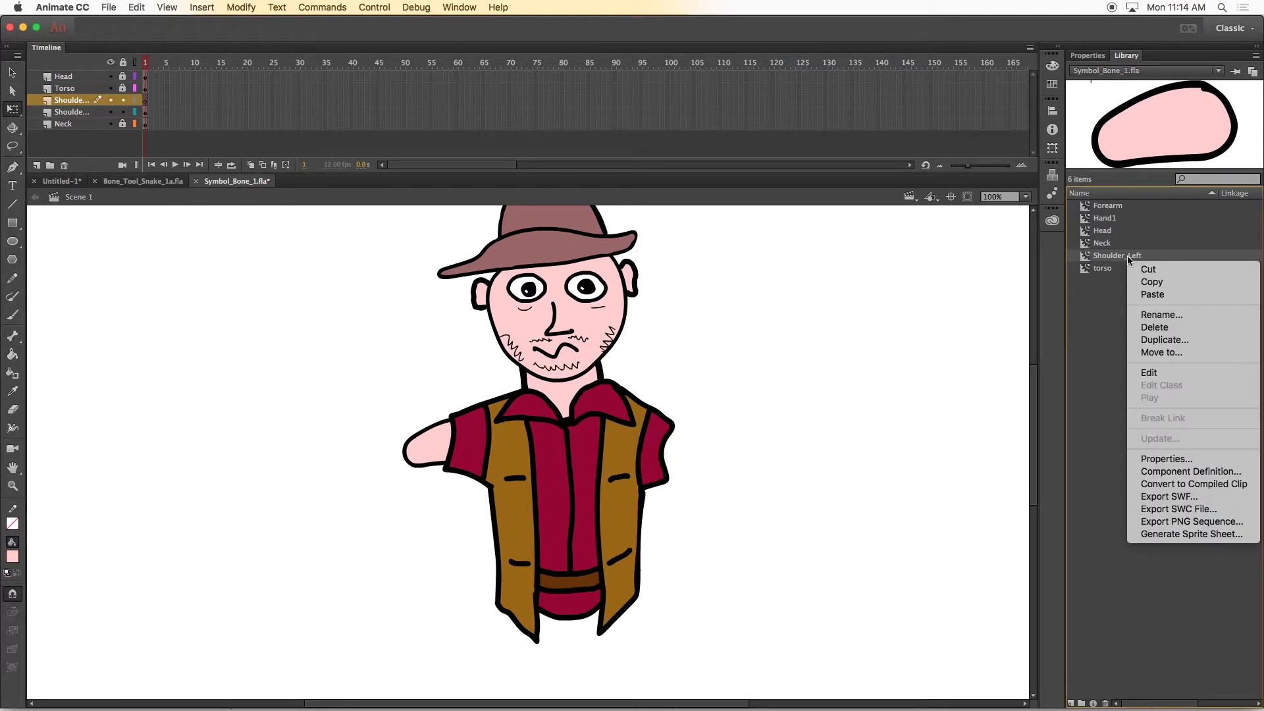
click(1151, 341)
text(Shoulder_Right)
click(698, 157)
Flip the arm inside the Shoulder_Right symbol horizontally and place an instance of it under the empty sleeve in the main scene
double_click(1087, 269)
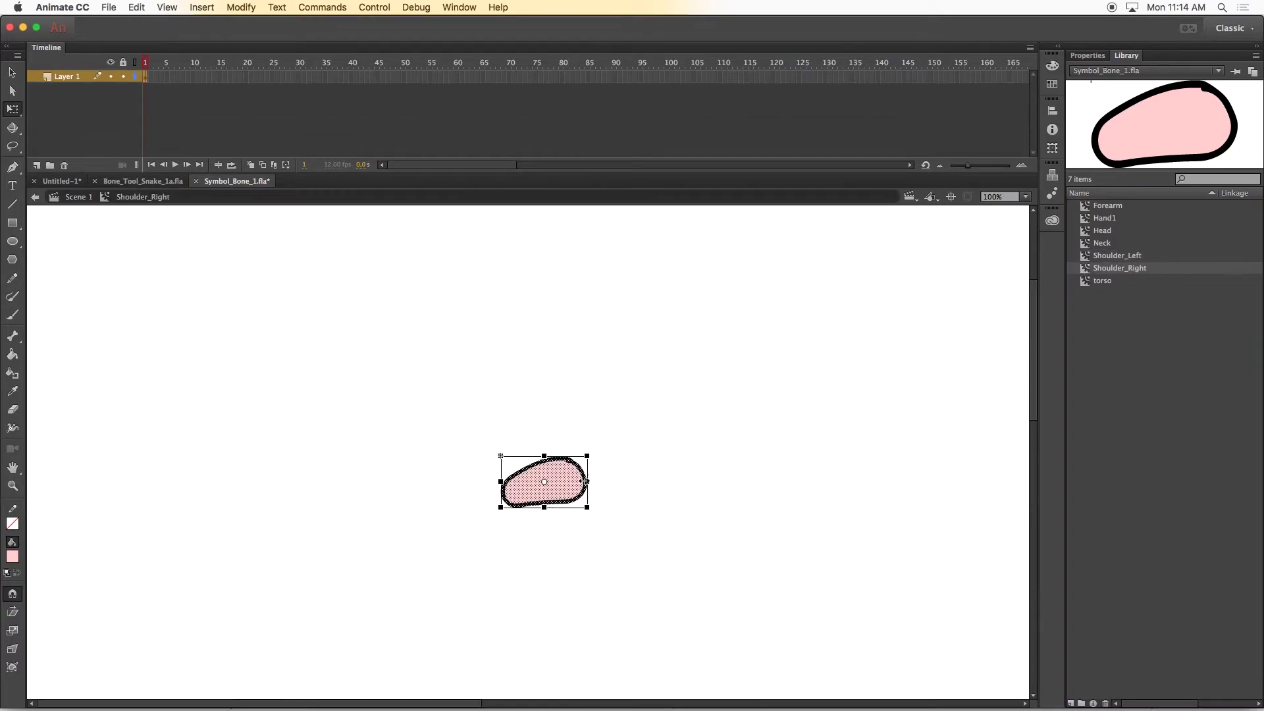
drag(587, 481, 497, 482)
click(78, 198)
drag(1159, 124, 696, 458)
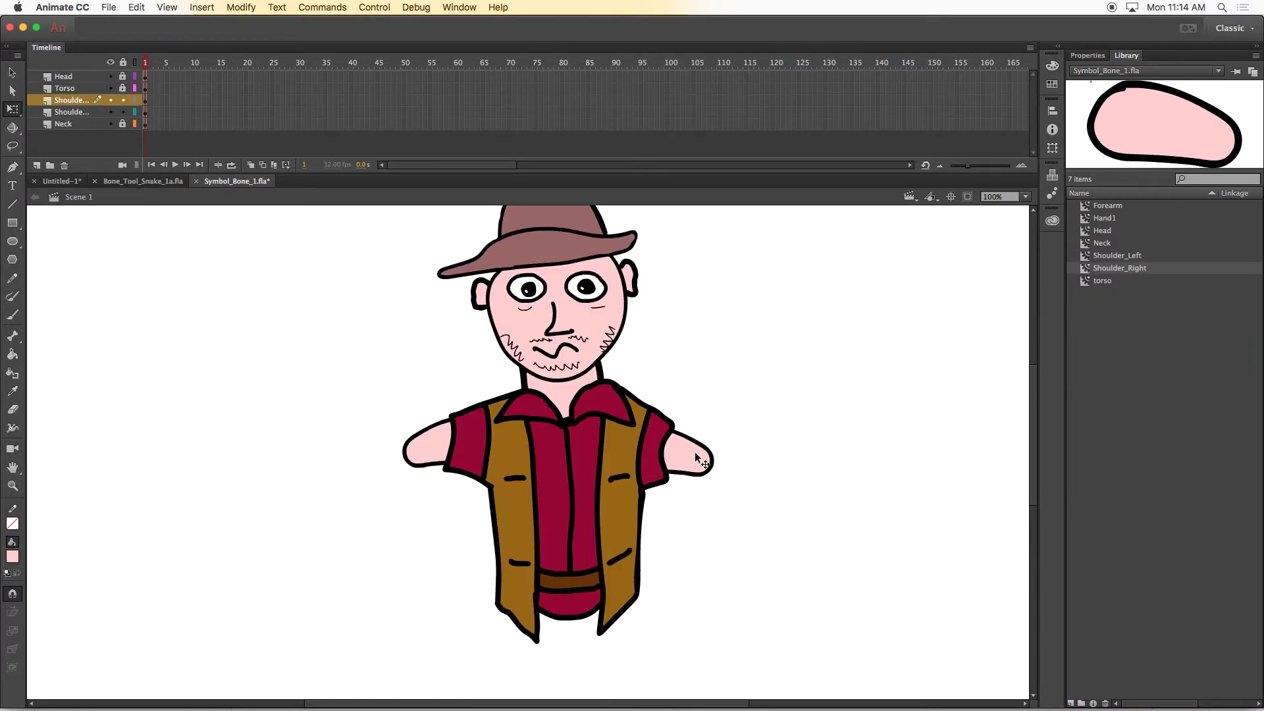
Add a new layer named Upper_Arm_Left above the Shoulder_Right layer
click(36, 166)
text(Upper_Arm_Left)
key(Return)
Brush a black upper-arm outline extending from the shoulder stub of the finished left arm and fill it with the skin colour
click(12, 314)
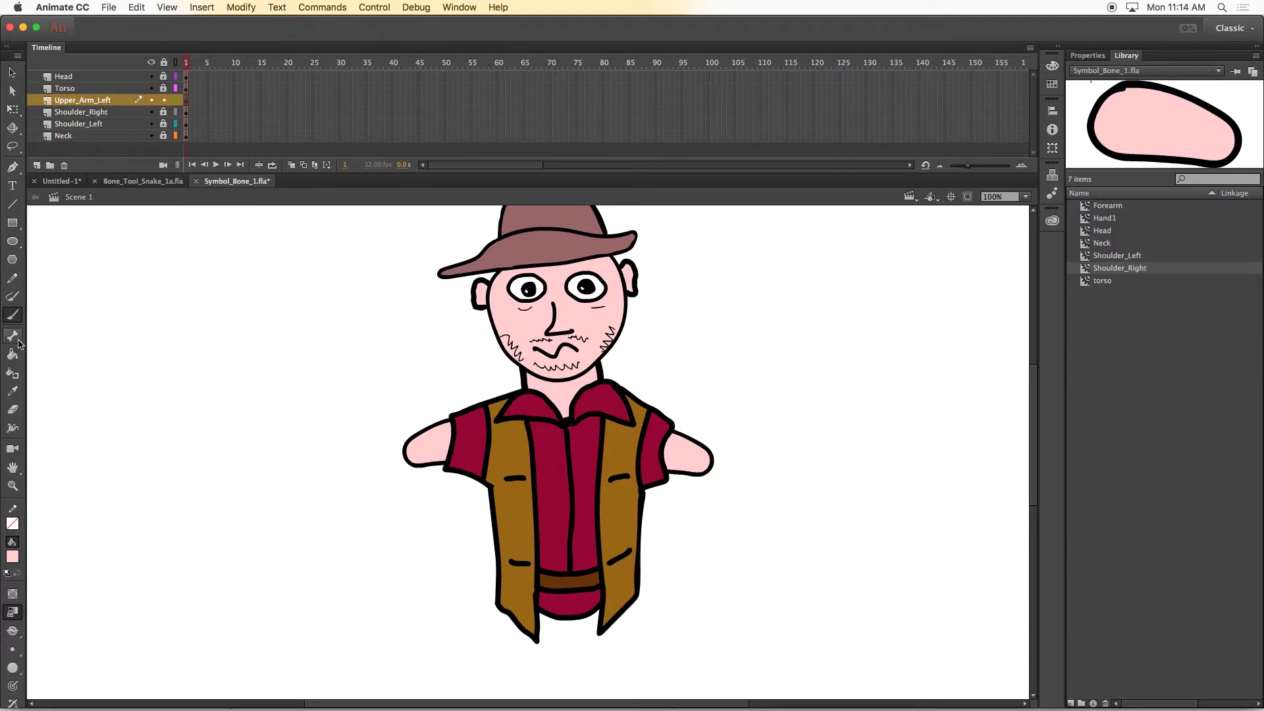
mouse_move(413, 468)
mouse_down()
mouse_move(310, 504)
mouse_move(408, 430)
mouse_move(362, 499)
mouse_move(324, 487)
mouse_move(421, 432)
mouse_up()
key(super+z)
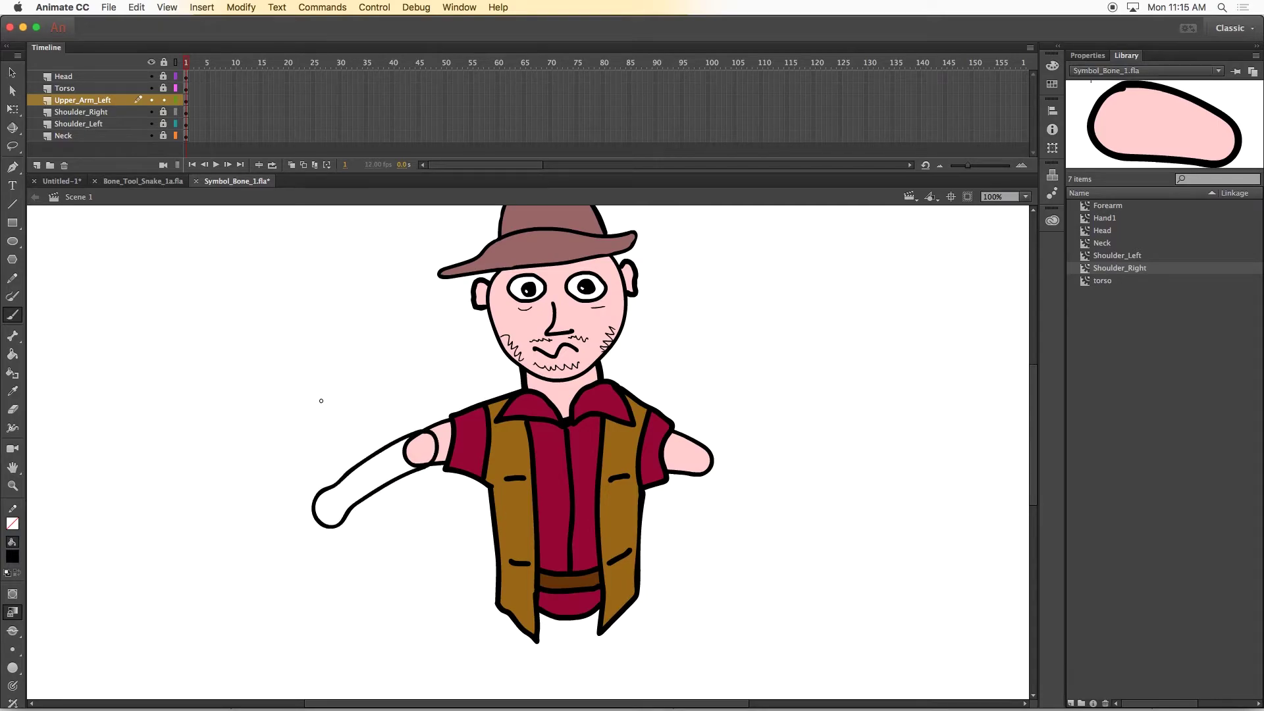
key(i)
click(425, 453)
click(420, 461)
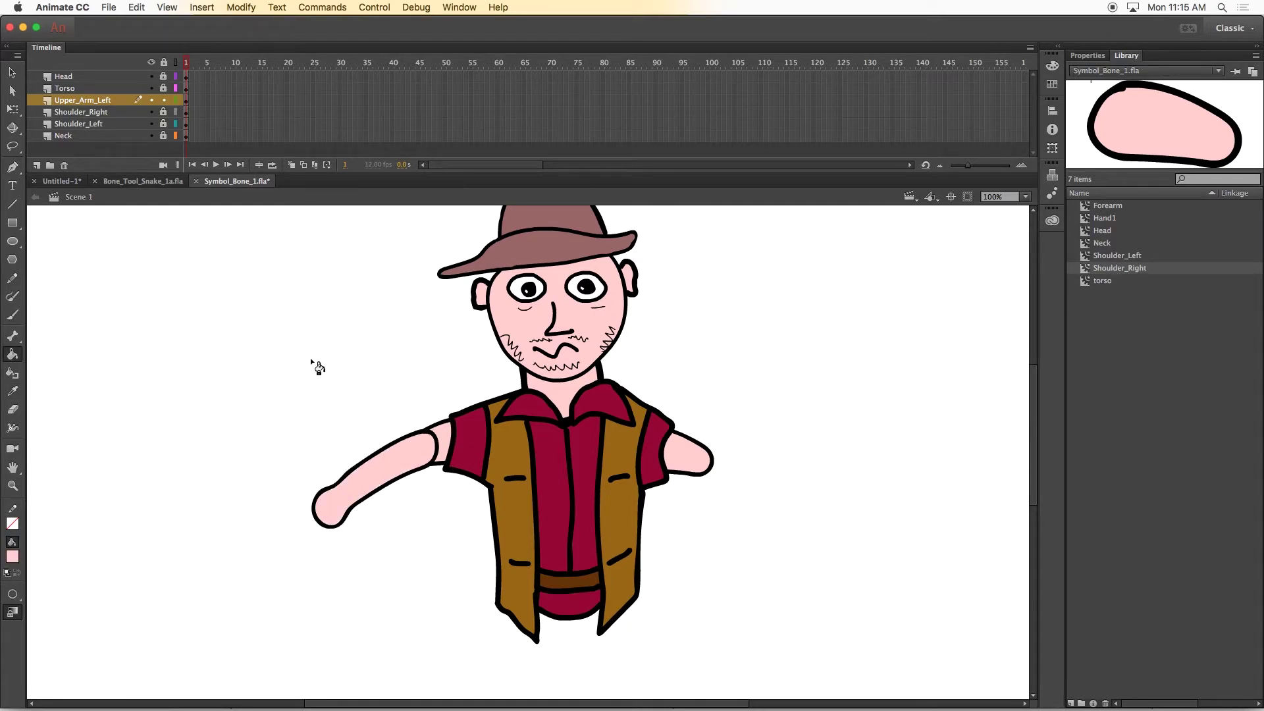
Convert the drawn upper arm into a symbol named Upper_Arm_Left
key(v)
double_click(375, 471)
key(F8)
text(Upper_Arm_Left)
key(Return)
Duplicate the Upper_Arm_Left symbol in the library as Upper_Arm_Right
right_click(1108, 294)
click(1134, 371)
drag(540, 156, 597, 157)
text(Right)
key(Return)
Flip the arm artwork inside the Upper_Arm_Right symbol horizontally and return to the main scene
double_click(1085, 305)
click(12, 109)
drag(629, 505, 499, 505)
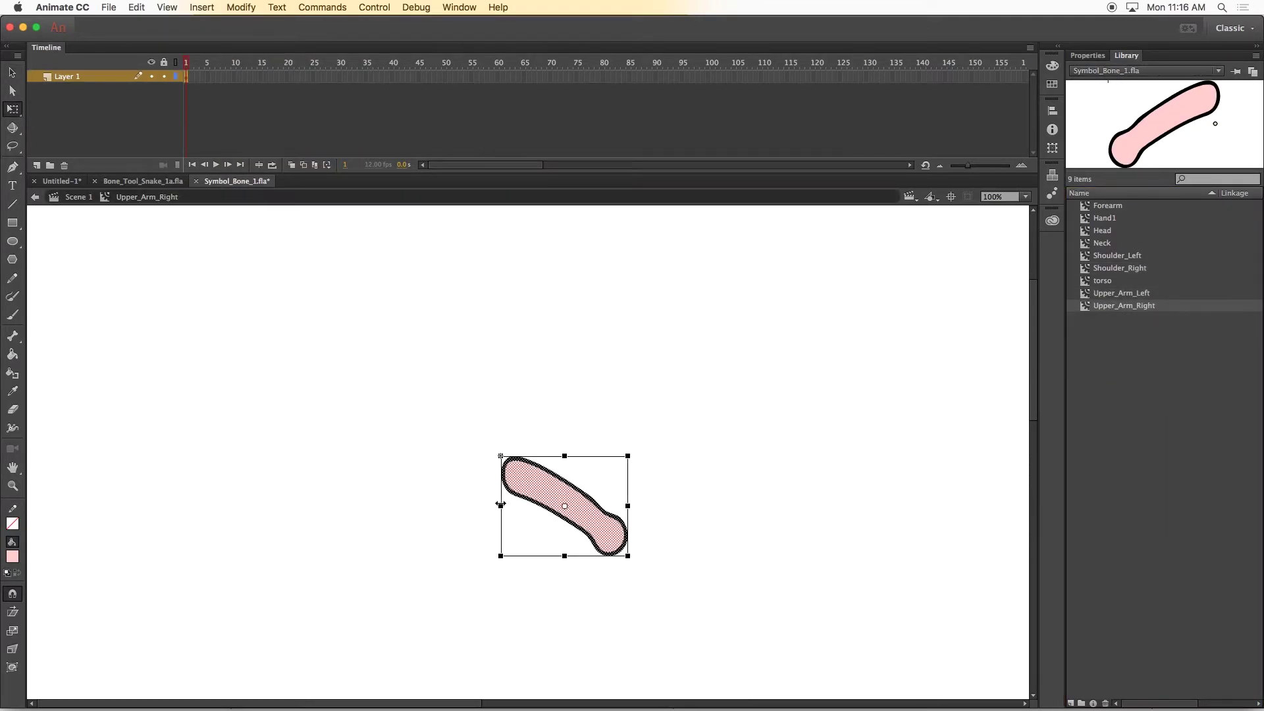
click(82, 197)
Place an instance of Upper_Arm_Right at the end of the opposite shoulder
click(1150, 308)
drag(1136, 146, 729, 466)
click(778, 365)
click(739, 485)
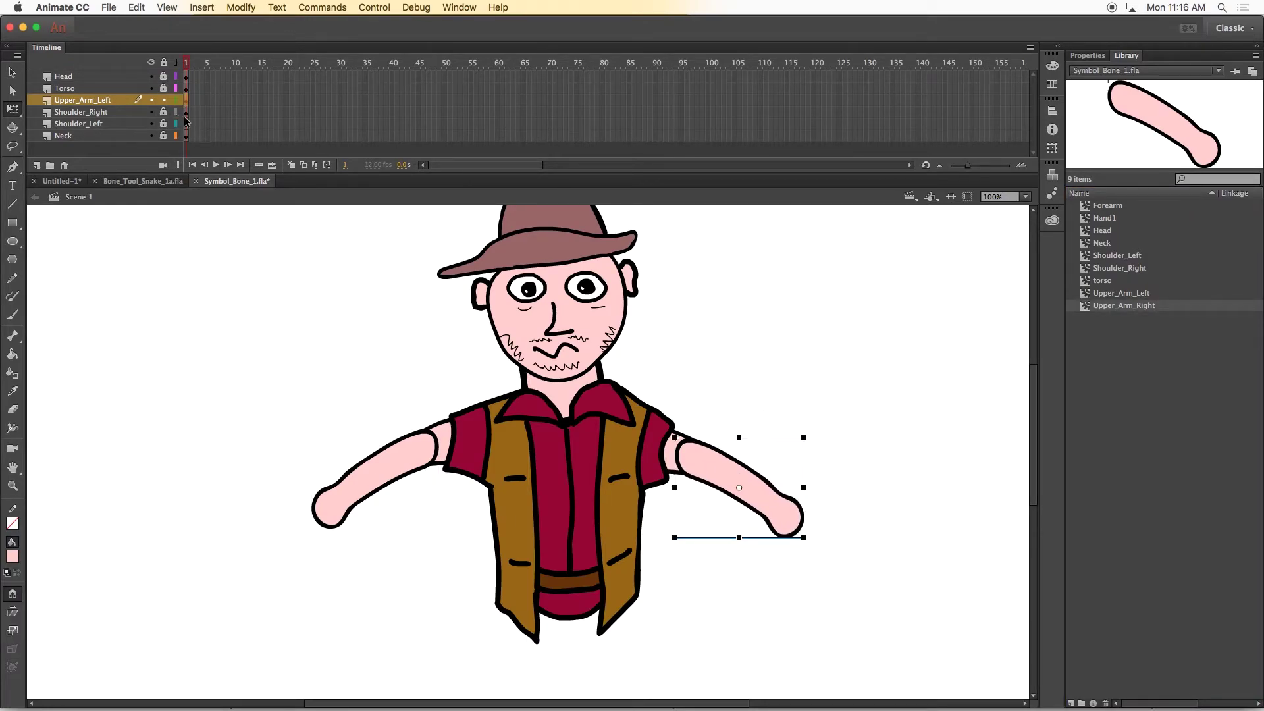
Move the Upper_Arm_Right instance onto a new layer named Upper_Arm_Right and align it with its shoulder
key(super+x)
click(186, 101)
click(37, 165)
double_click(80, 100)
text(Upper_Arm_)
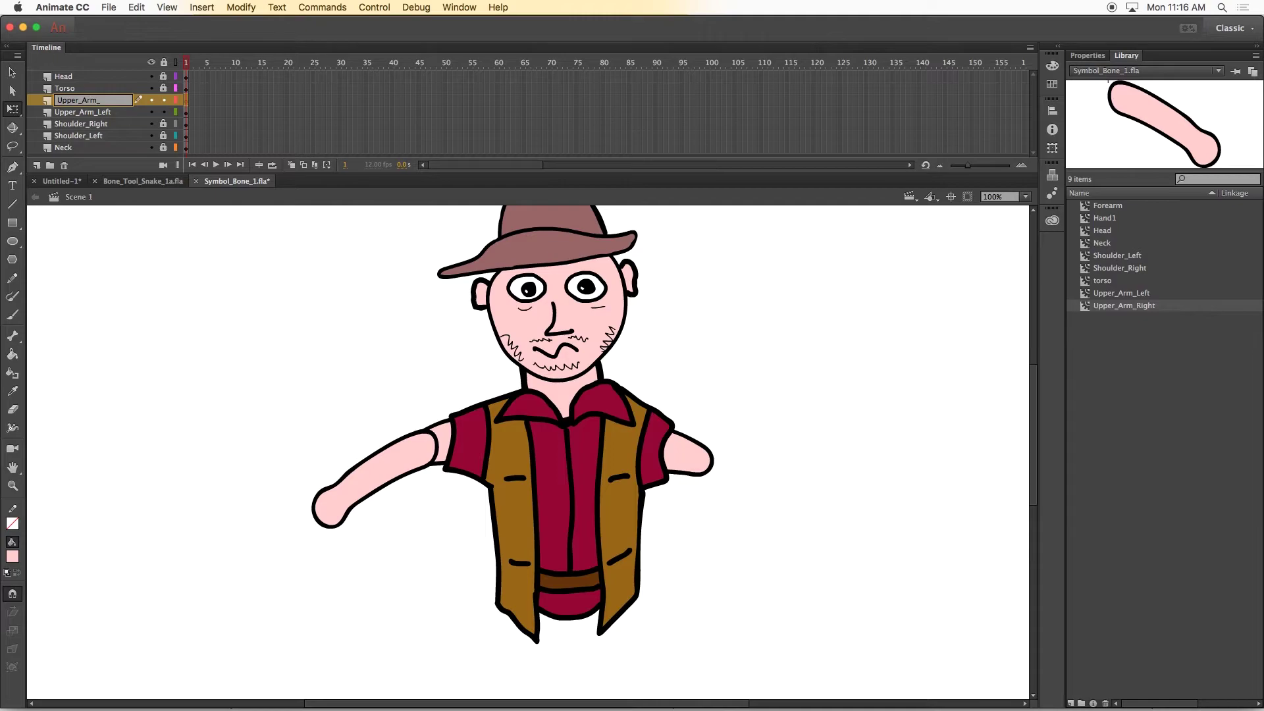
drag(288, 175, 288, 214)
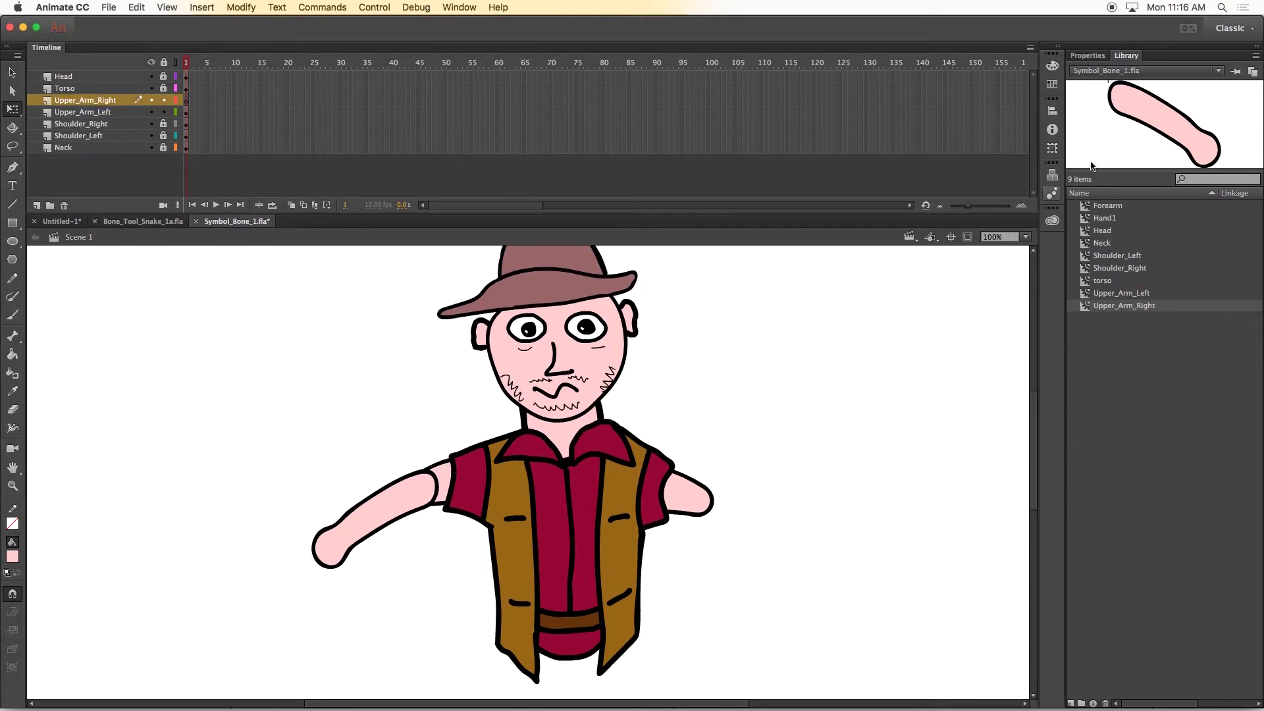
key(super+shift+v)
drag(711, 407, 711, 488)
click(719, 380)
Add a new layer named ForeArm_Left above the Upper_Arm_Right layer
click(37, 205)
double_click(66, 100)
text(For)
key(Return)
Brush a black forearm outline with zigzag arm hair below the left elbow and fill it with the skin colour
key(b)
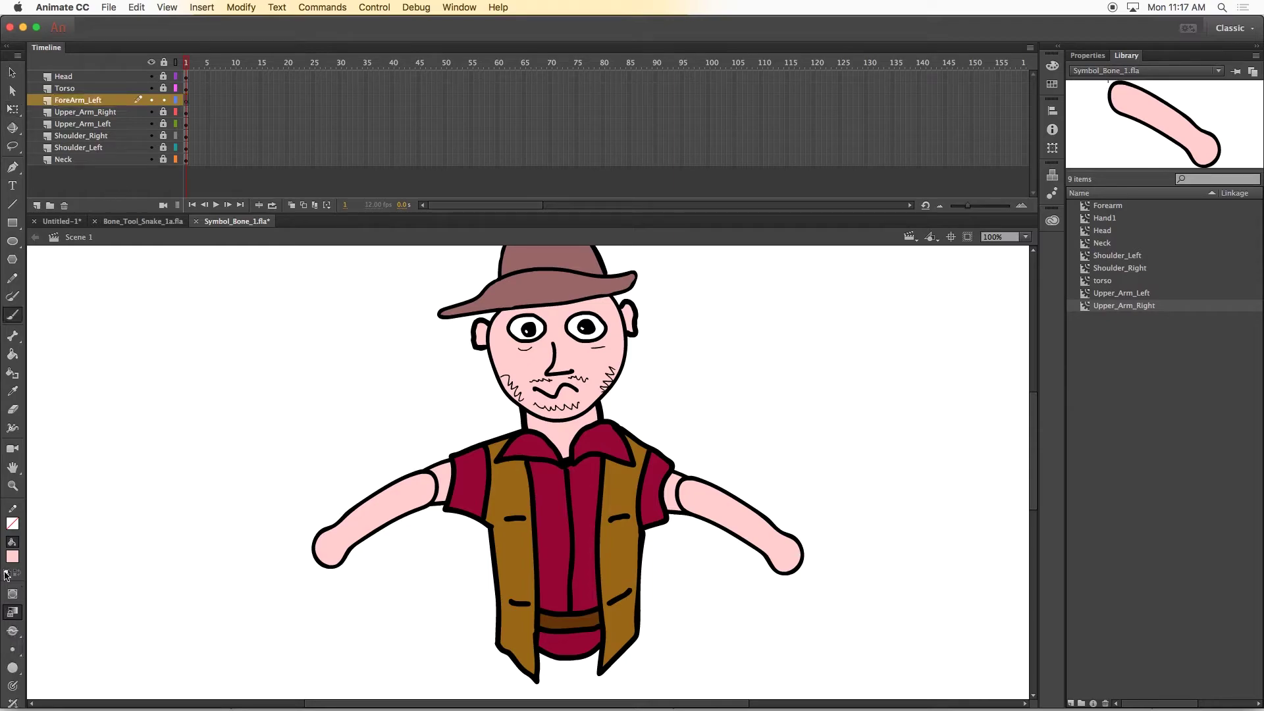
mouse_move(337, 526)
mouse_down()
mouse_move(317, 608)
mouse_move(304, 560)
mouse_move(335, 528)
mouse_move(294, 629)
mouse_up()
key(i)
click(368, 517)
click(321, 560)
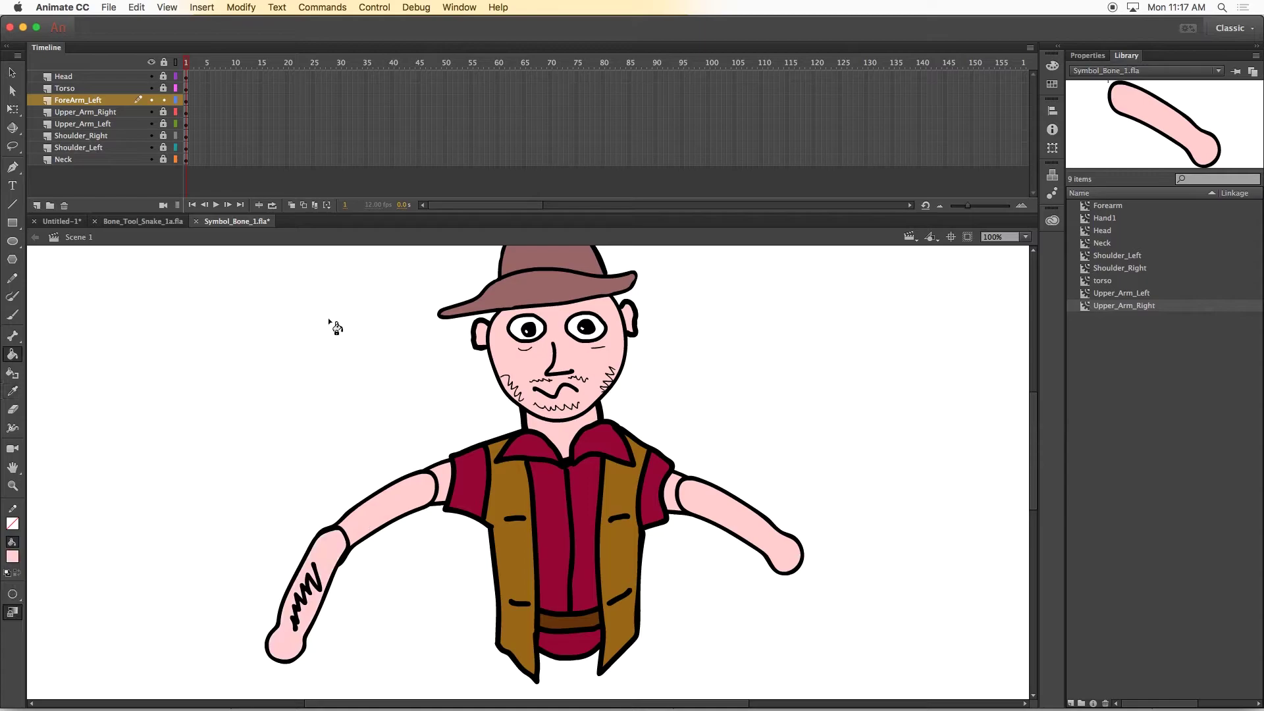
Convert the whole forearm drawing into a symbol named ForeArm_Left
key(v)
drag(241, 682, 371, 486)
click(241, 7)
click(263, 43)
text(ForeAr)
key(Return)
Duplicate the ForeArm_Left symbol in the library as ForeArm_Right
right_click(1113, 218)
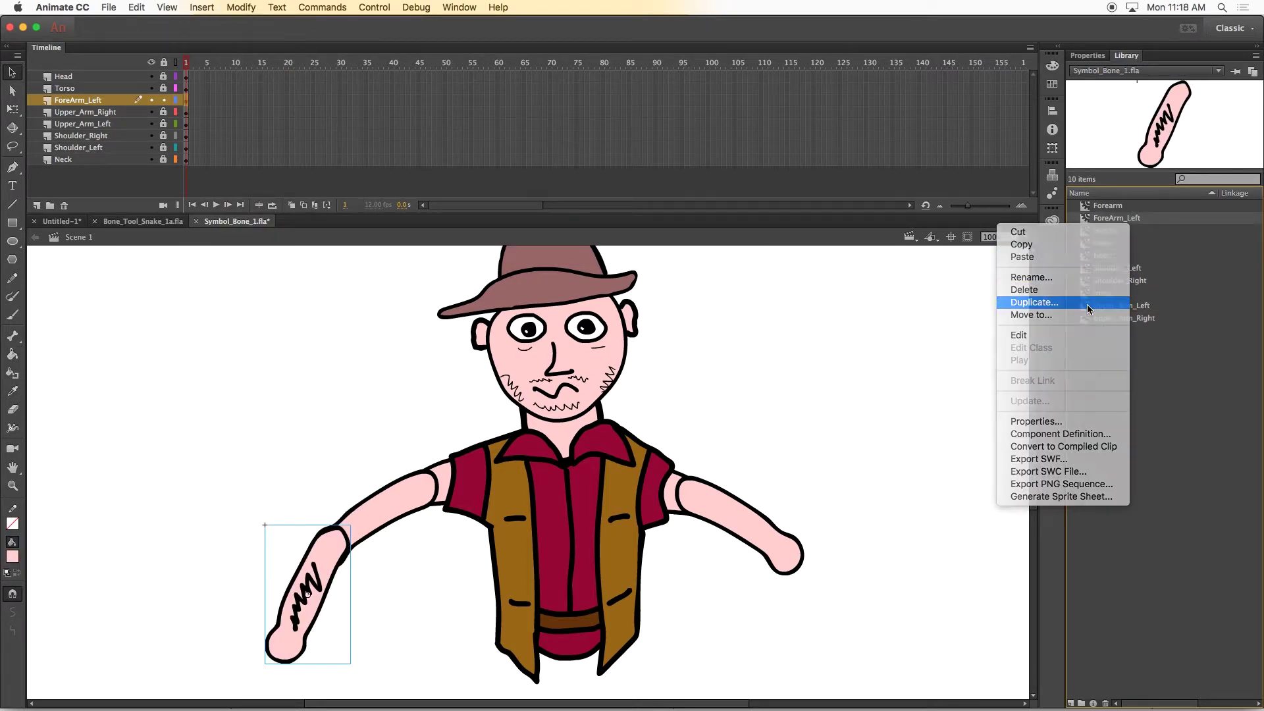
click(1088, 305)
key(Return)
Add a new layer named Forearm_Right above the ForeArm_Left layer
click(36, 205)
double_click(68, 100)
text(Forearm_Right)
key(Return)
Flip the forearm inside the ForeArm_Right symbol horizontally and place an instance of it at the right elbow in the main scene
double_click(1086, 231)
key(q)
drag(505, 545, 583, 545)
click(76, 237)
scroll(1036, 428, down, 3)
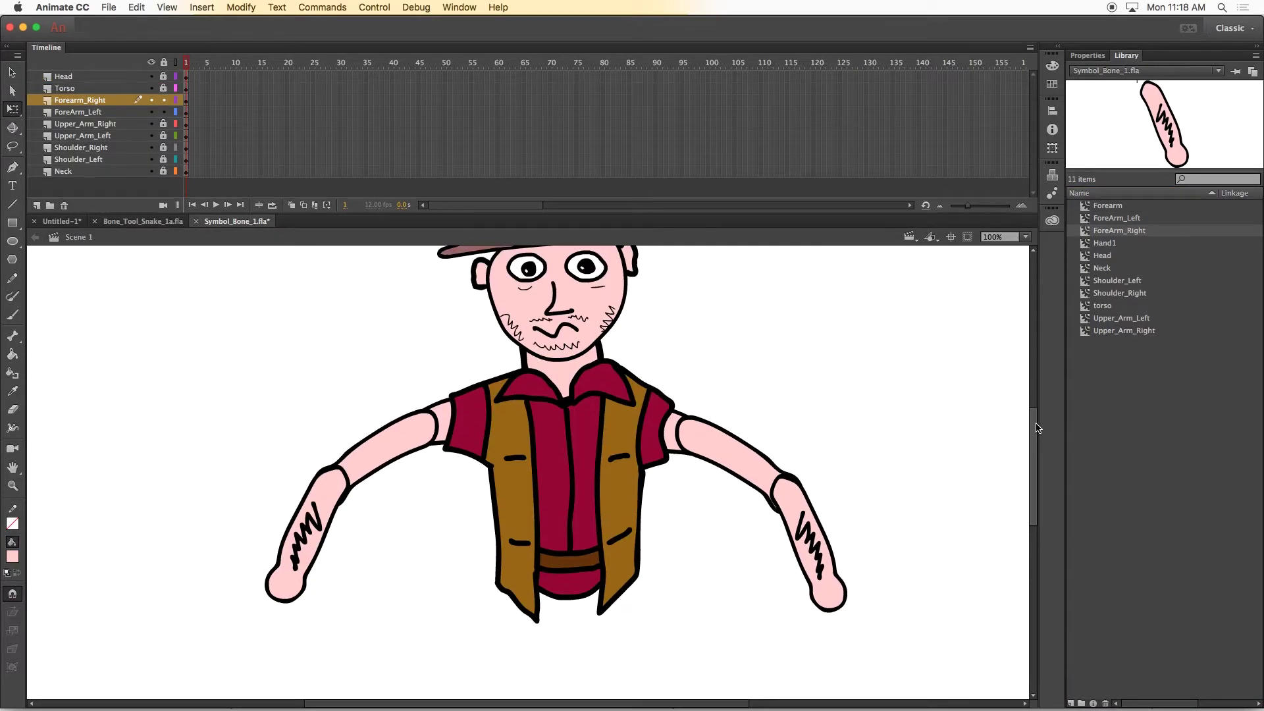
Add a new layer named Hand_Left above the Forearm_Right layer for the existing Hand1 symbol
click(1122, 243)
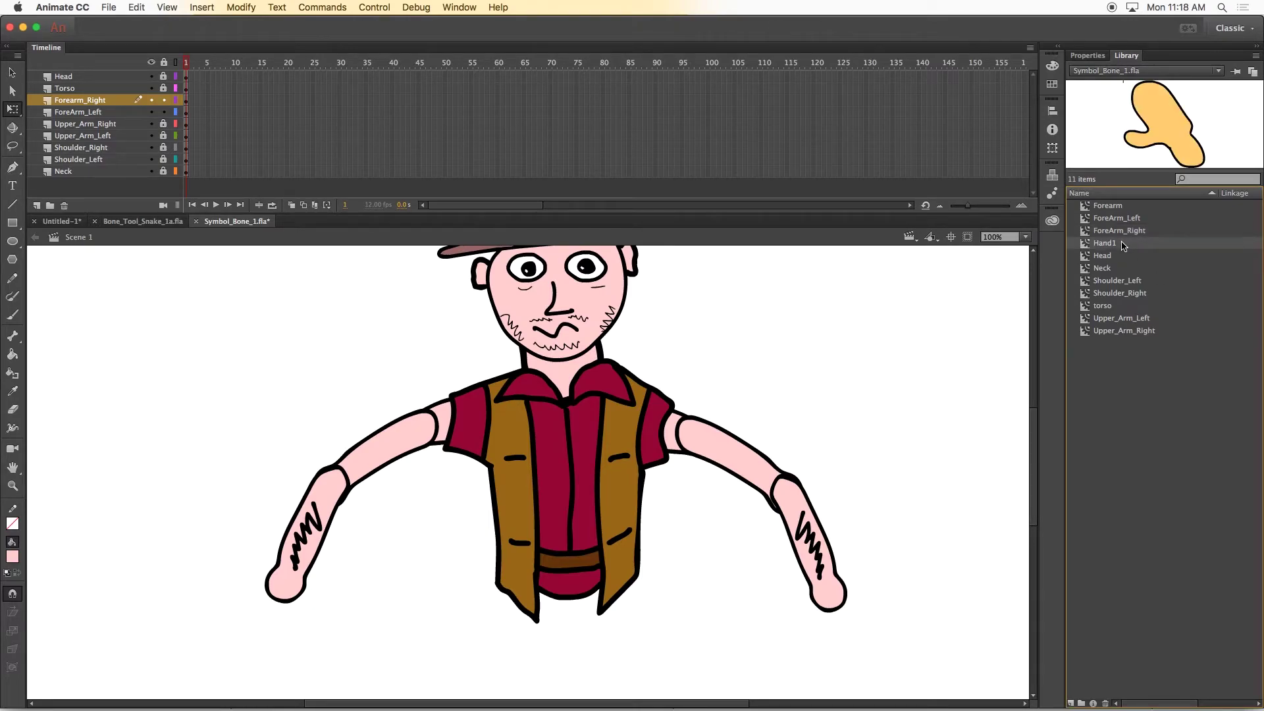
click(36, 205)
double_click(71, 101)
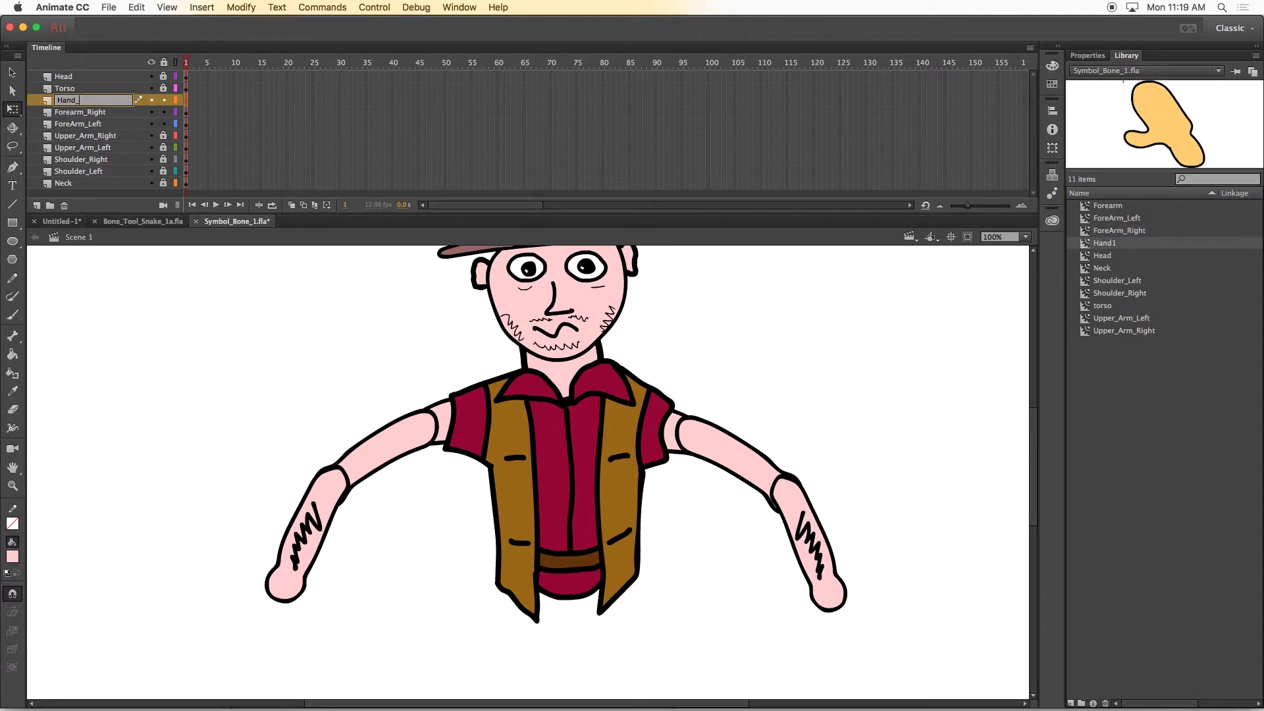
Place an instance of Hand1, scale it down, rotate it and position it at the wrist of the left forearm
drag(1105, 242, 451, 572)
drag(549, 460, 488, 526)
drag(444, 563, 345, 532)
drag(299, 587, 406, 507)
drag(355, 543, 311, 622)
click(384, 542)
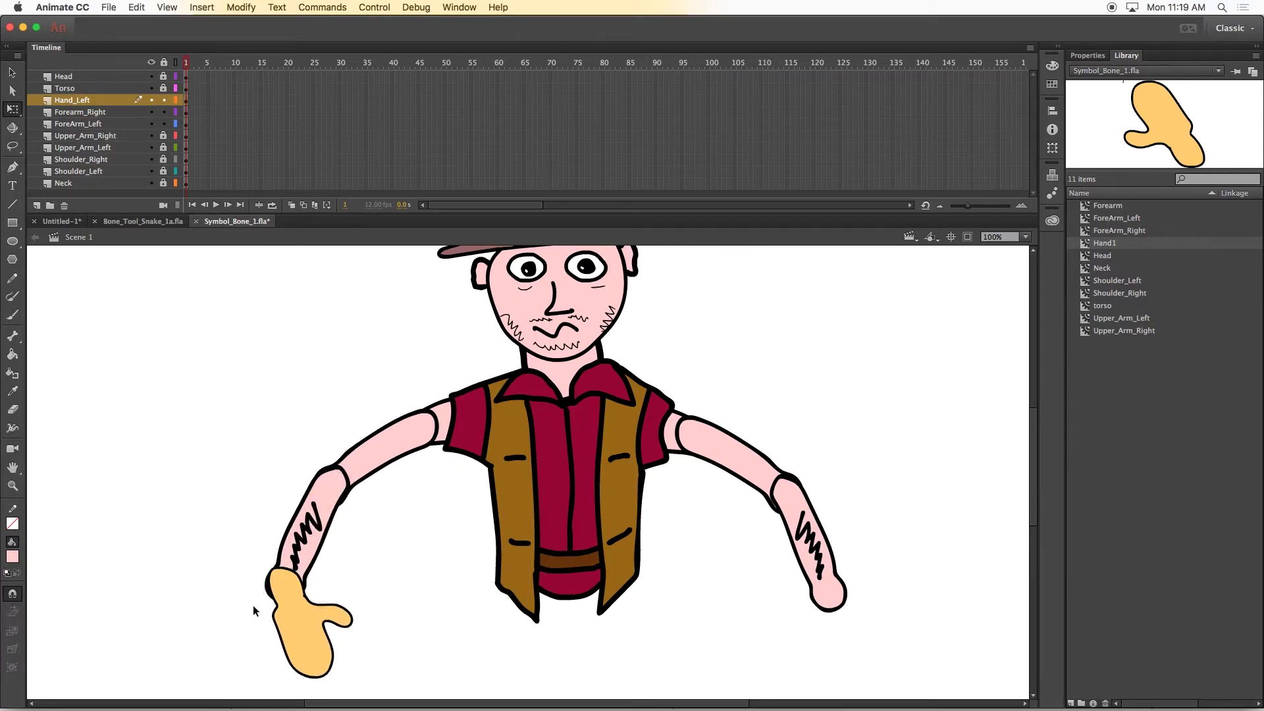
Fill the hand inside the Hand1 symbol with the skin colour and return to the main scene
double_click(301, 616)
click(13, 354)
click(303, 632)
click(77, 238)
Scale the left hand down slightly to fit the wrist and rename the Hand1 symbol as Hand_Left
click(13, 109)
drag(335, 684, 305, 639)
click(233, 505)
click(1108, 245)
double_click(1108, 245)
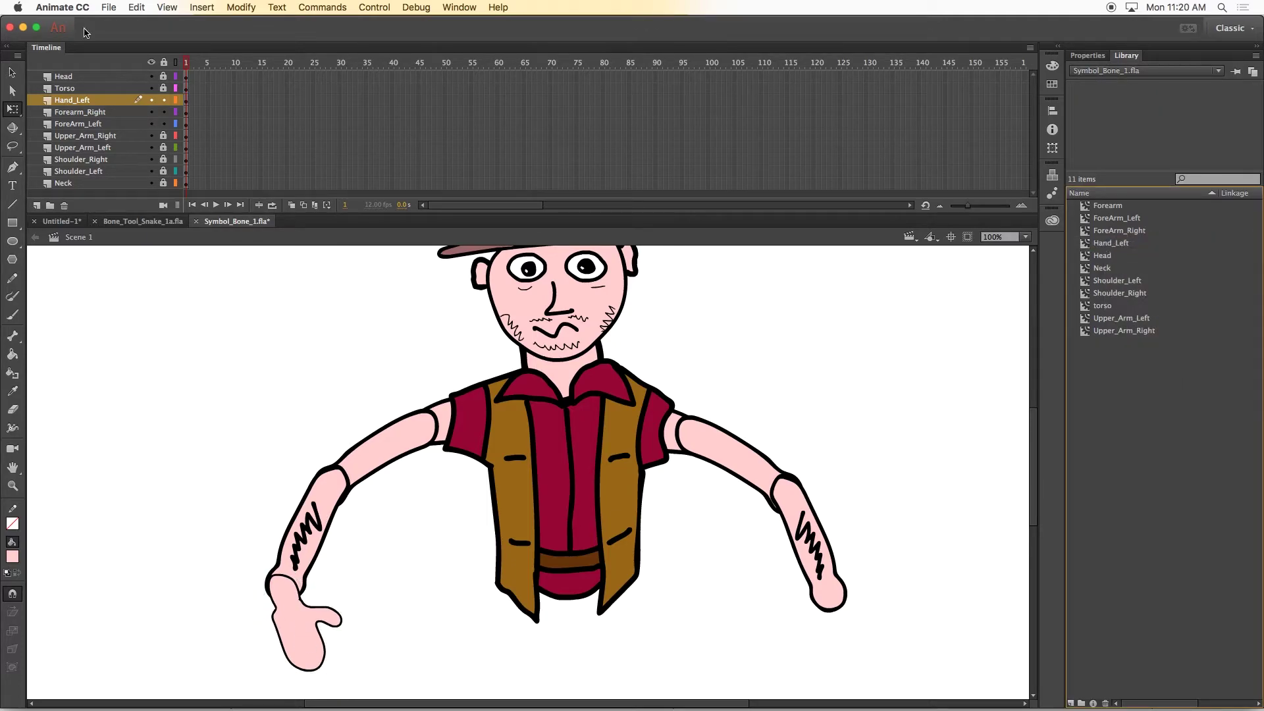
Add a new layer named Hand_Right above the Hand_Left layer
click(37, 206)
double_click(72, 100)
click(73, 112)
click(74, 100)
drag(1110, 243, 706, 507)
drag(857, 658, 754, 543)
drag(716, 487, 751, 581)
key(super+z)
key(super+z)
key(super+z)
Duplicate the Hand_Left symbol in the library as a movie clip named Hand_Right
right_click(1112, 245)
click(1146, 327)
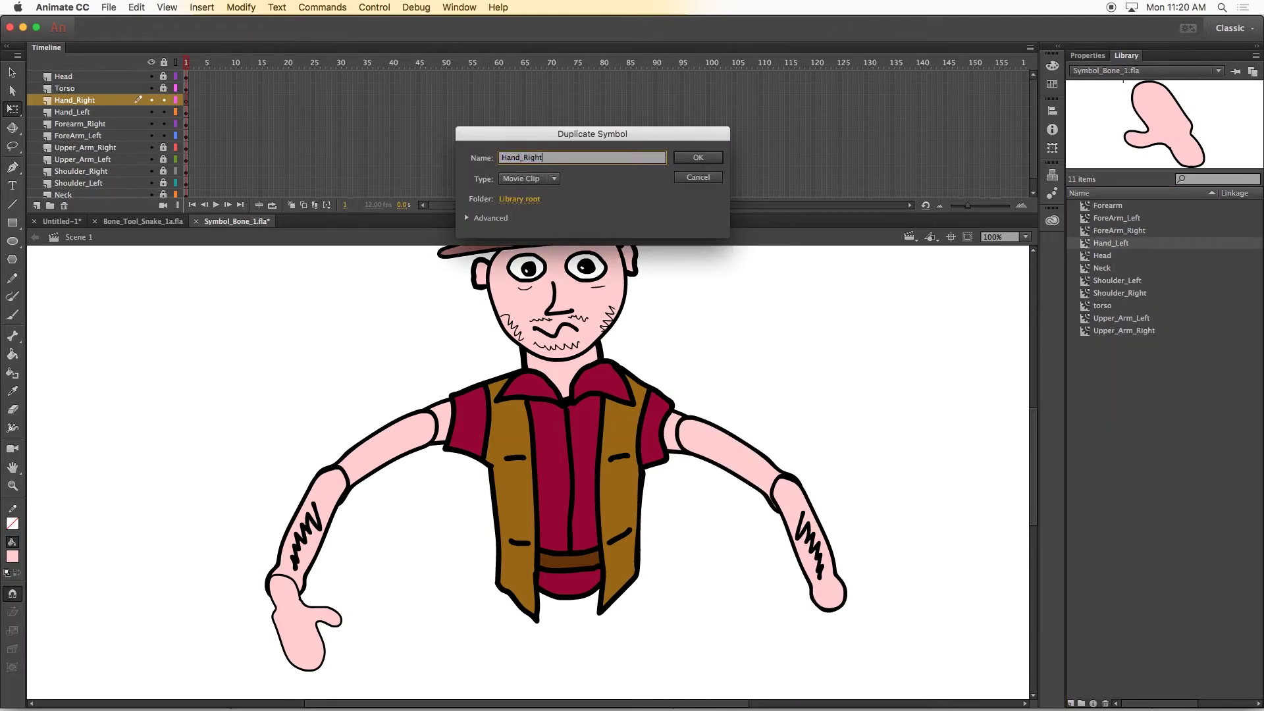
key(Return)
Flip the hand artwork inside the Hand_Right symbol horizontally and return to the main scene
double_click(1084, 255)
scroll(520, 417, up, 3)
scroll(520, 417, down, 5)
double_click(561, 491)
drag(711, 499, 510, 497)
click(79, 237)
Place an instance of Hand_Right, scale it down, rotate it and position it at the wrist of the right forearm
drag(1113, 256, 829, 514)
drag(923, 400, 861, 602)
drag(842, 528, 904, 627)
click(1009, 516)
mouse_move(1032, 481)
mouse_down()
mouse_move(1032, 506)
mouse_move(1006, 472)
mouse_move(1042, 500)
mouse_move(1031, 493)
mouse_up()
scroll(1032, 497, up, 1)
Add a new layer named Pelvis above the Hand_Right layer
click(37, 206)
double_click(62, 101)
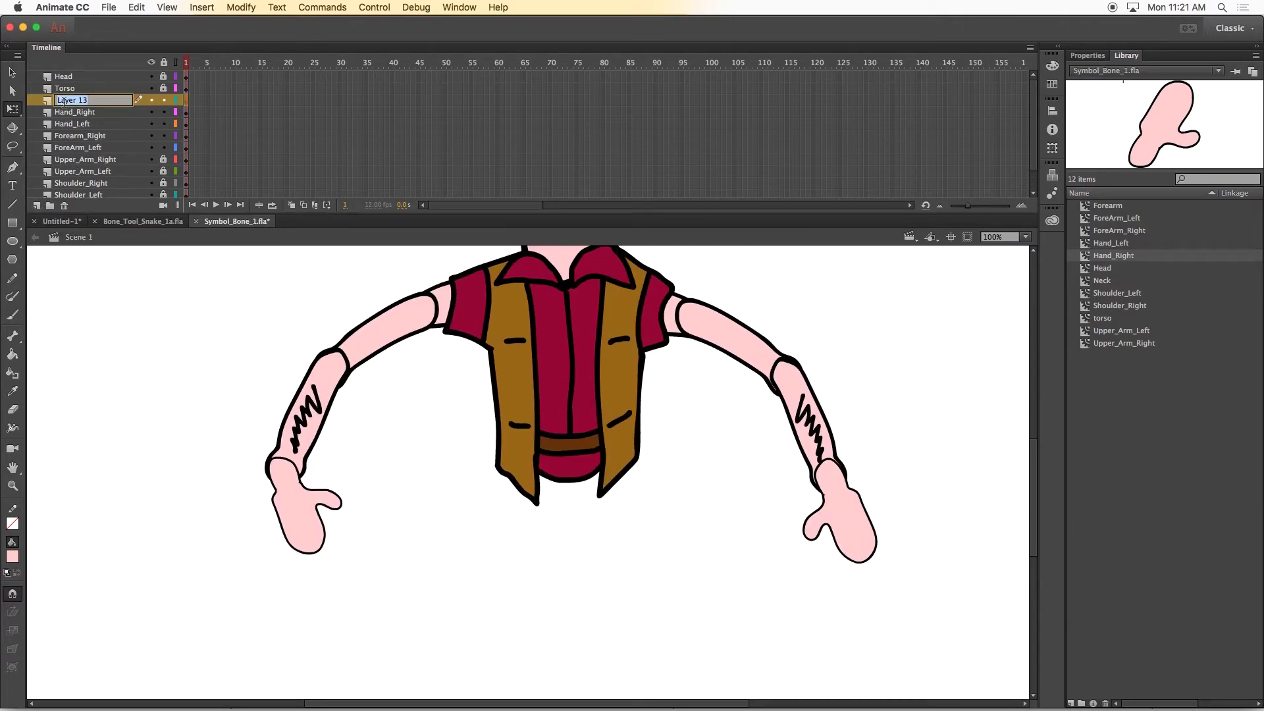
key(Return)
Show the Torso layer as outlines and brush the pelvis, a segmented belt and two side holsters in black below the torso
click(13, 557)
click(32, 520)
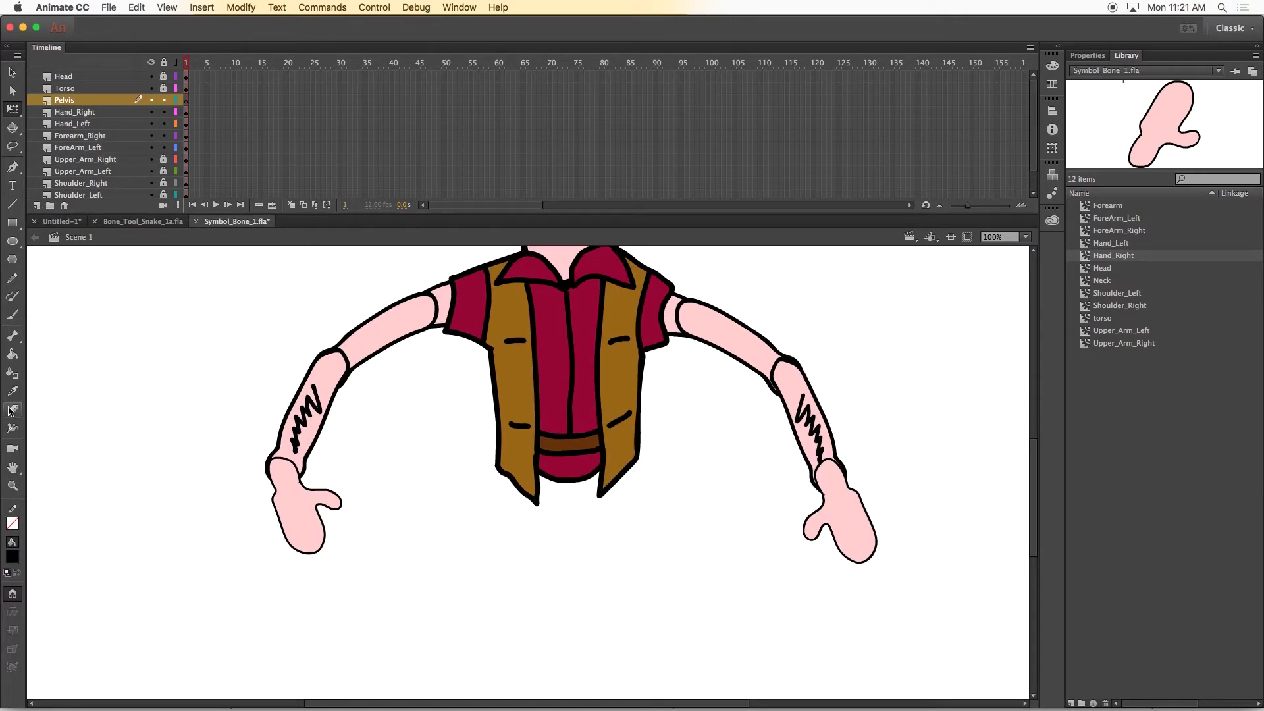
key(b)
click(176, 88)
mouse_move(497, 464)
mouse_down()
mouse_move(642, 461)
mouse_move(612, 540)
mouse_move(500, 467)
mouse_up()
mouse_move(651, 485)
mouse_down()
mouse_move(632, 527)
mouse_move(640, 456)
mouse_up()
mouse_move(514, 491)
mouse_down()
mouse_move(513, 520)
mouse_move(499, 459)
mouse_up()
mouse_move(635, 455)
mouse_down()
mouse_move(540, 443)
mouse_move(498, 458)
mouse_up()
drag(515, 442, 513, 458)
drag(531, 444, 530, 462)
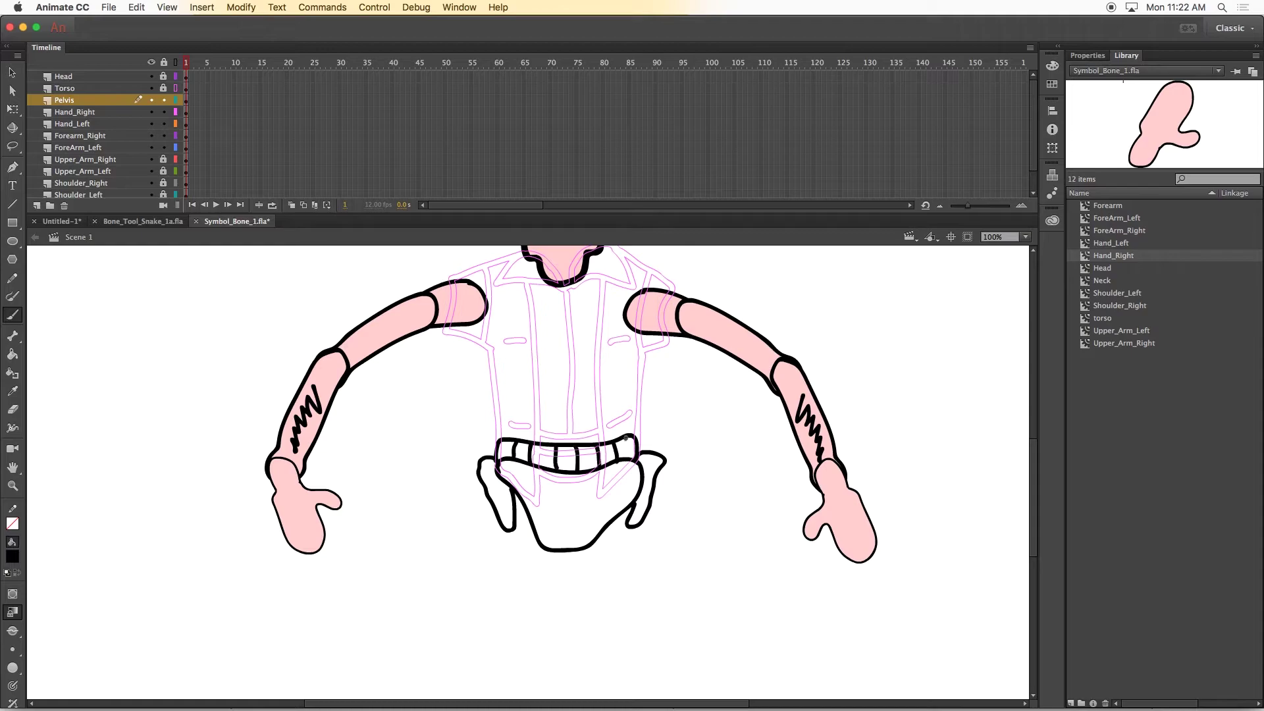
Brush a black revolver outline sticking out of each holster
drag(648, 438, 643, 453)
mouse_move(669, 433)
mouse_down()
mouse_move(656, 431)
mouse_move(668, 436)
mouse_up()
drag(662, 441, 660, 453)
drag(650, 453, 652, 436)
mouse_move(483, 430)
mouse_down()
mouse_move(480, 450)
mouse_move(465, 430)
mouse_up()
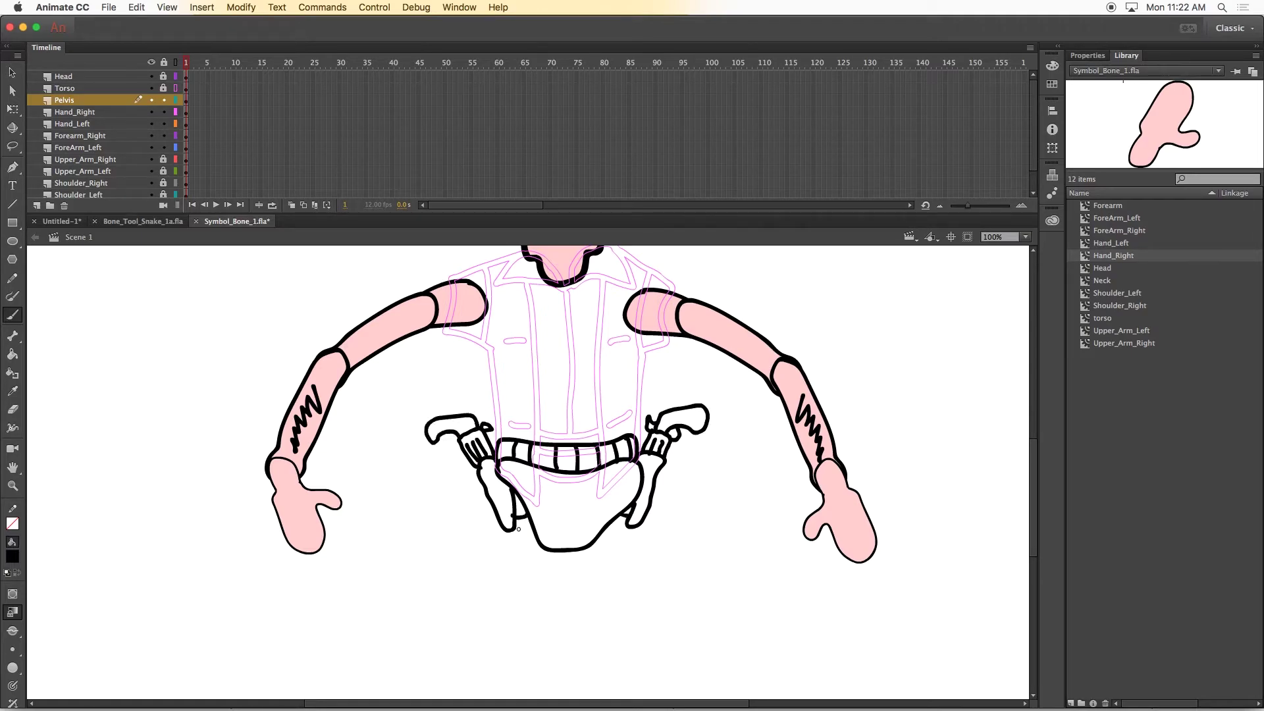
Fill the pelvis area below the belt with a medium brown
click(13, 556)
click(50, 494)
click(12, 556)
click(69, 484)
click(13, 354)
click(566, 510)
Fill both holsters, their straps and alternate belt segments with a dark brown
click(12, 556)
click(186, 422)
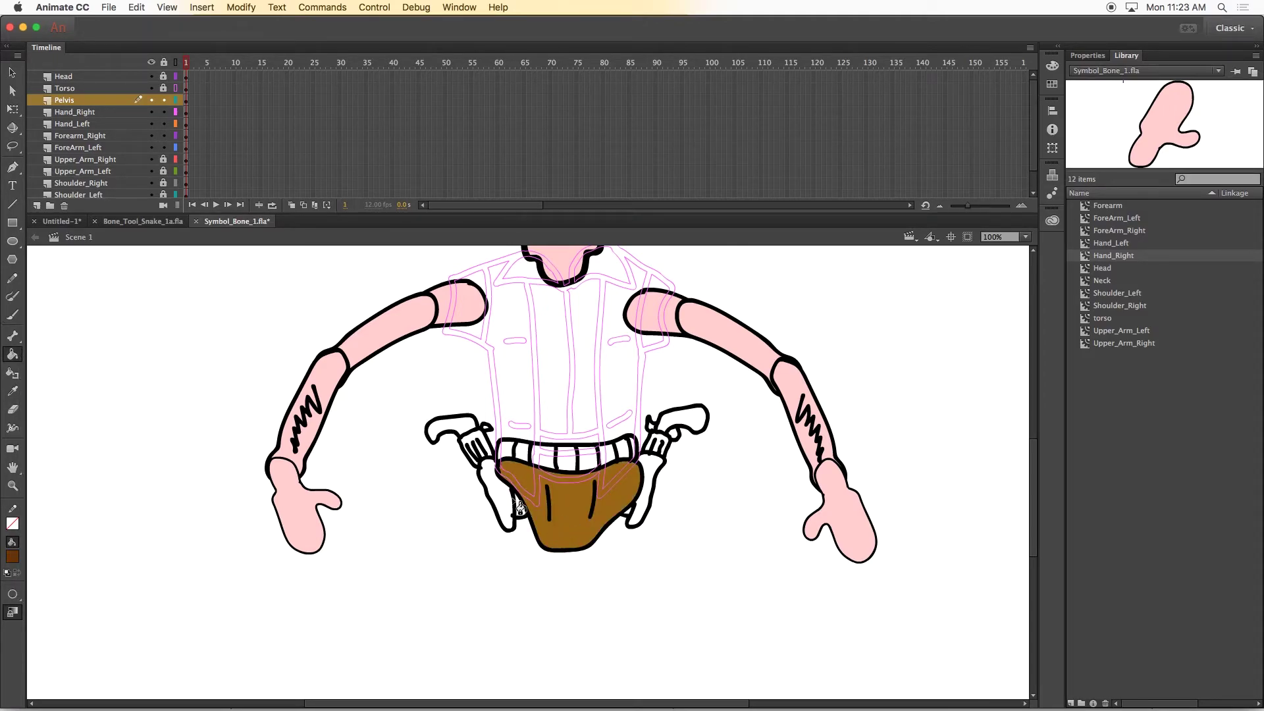
click(498, 502)
click(648, 476)
click(624, 514)
key(super+z)
click(628, 511)
click(520, 507)
click(522, 454)
click(566, 458)
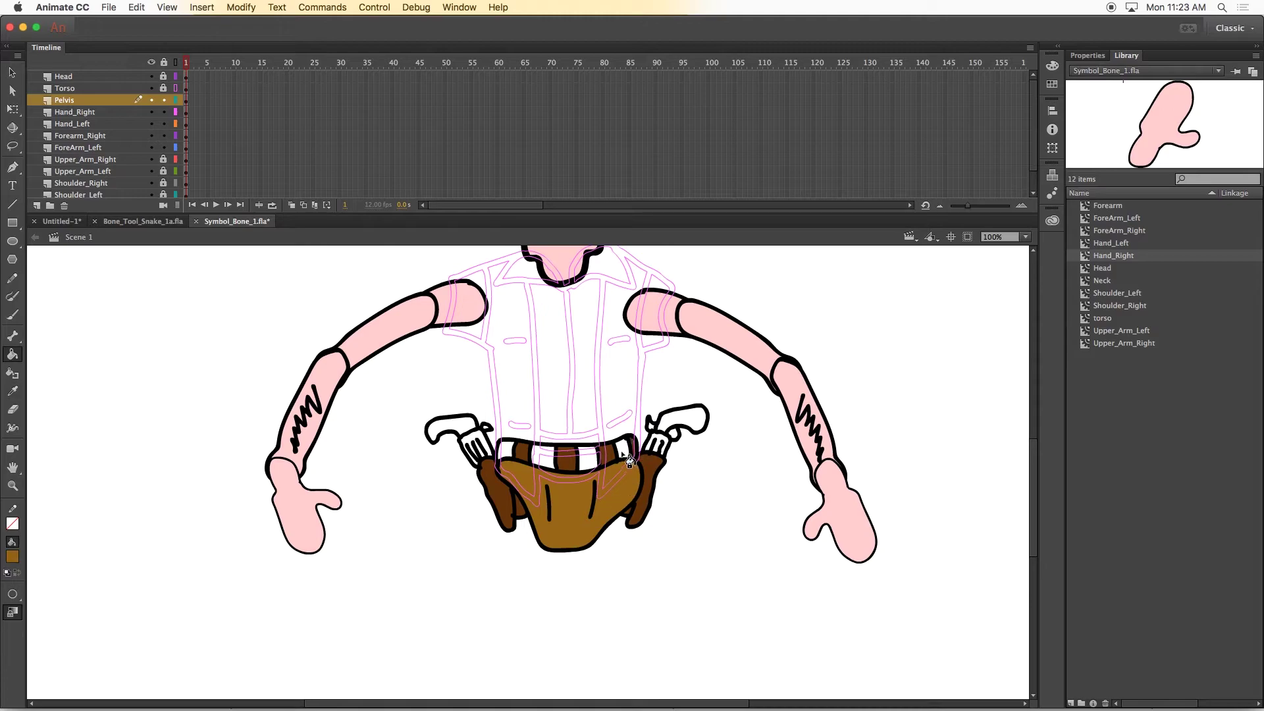
Fill the remaining belt segments with the lighter brown of the trousers
click(623, 454)
click(543, 454)
click(505, 450)
Fill the revolver cylinders with light gray and the revolver grips with dark gray
click(12, 556)
click(62, 454)
click(474, 438)
click(659, 440)
click(12, 556)
click(208, 446)
click(448, 427)
click(687, 419)
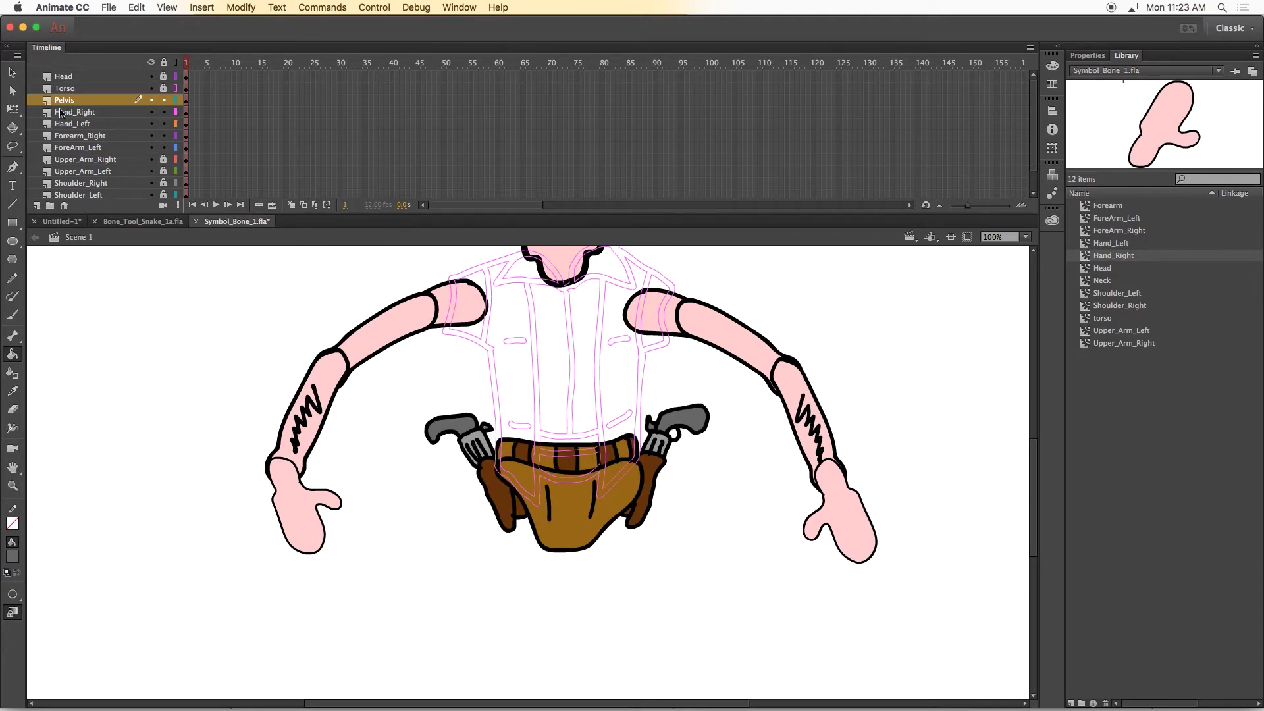
Convert the artwork on the Pelvis layer into a symbol named Pelvis
click(13, 72)
click(186, 100)
click(201, 8)
click(269, 43)
text(Pelvis)
key(Return)
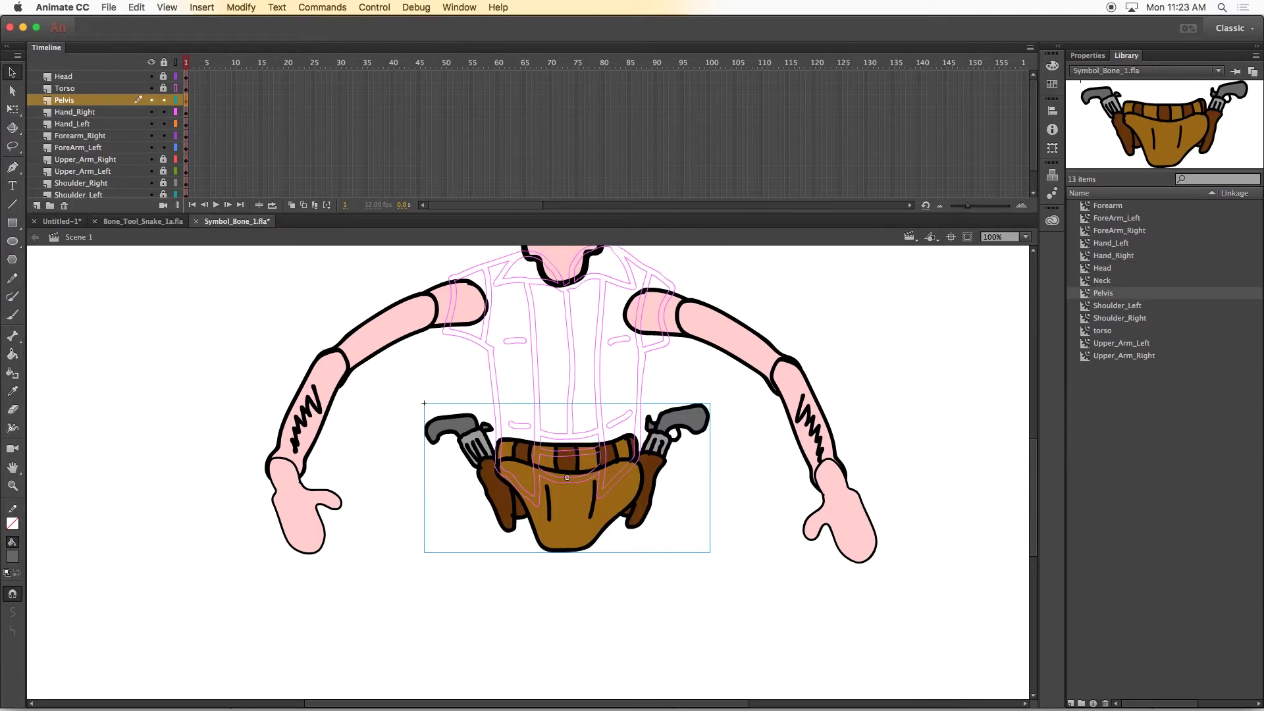
Switch the Torso layer back to full-color display and check how the pelvis fits beneath the vest
click(177, 88)
scroll(207, 323, up, 3)
scroll(1017, 487, down, 4)
scroll(1014, 471, up, 3)
scroll(1009, 471, down, 3)
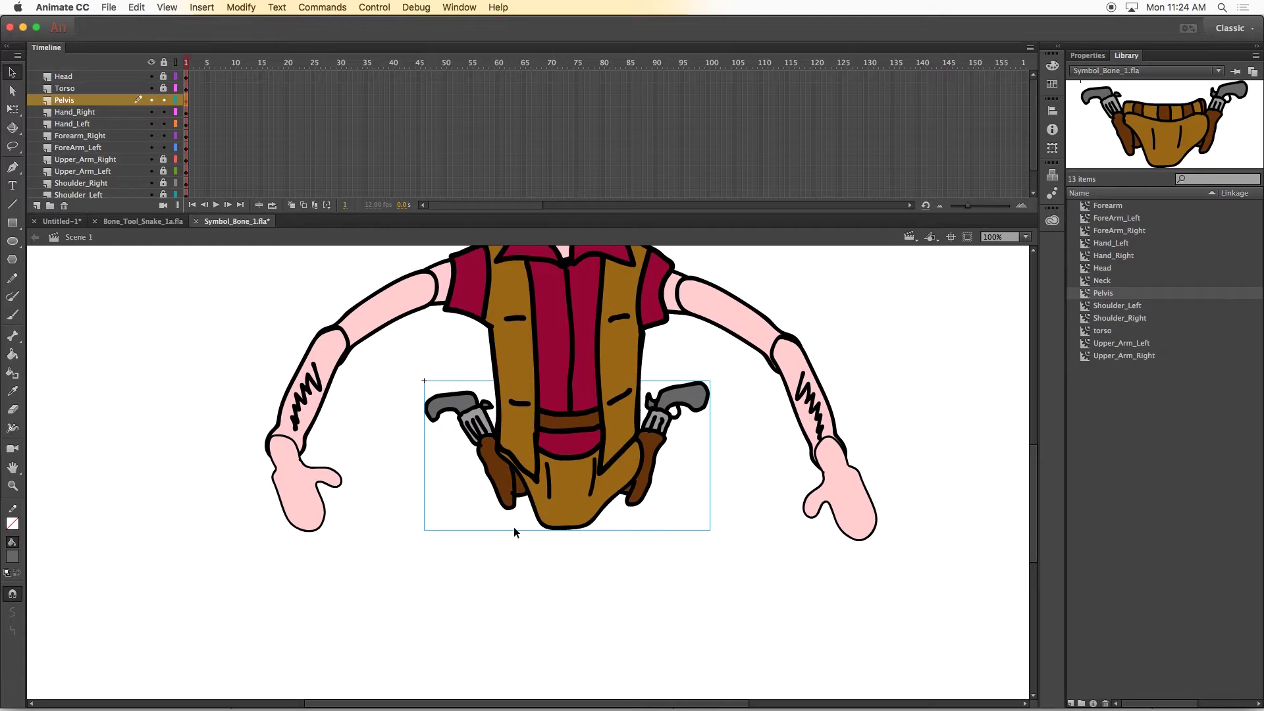
Display the Pelvis and Torso layers as outlines and lock the layers from Pelvis through ForeArm_Left
click(175, 100)
click(176, 89)
drag(164, 100, 164, 147)
Add a layer named Hip_Left and brush a closed black oval for the left hip over the pelvis outline
click(36, 205)
double_click(72, 100)
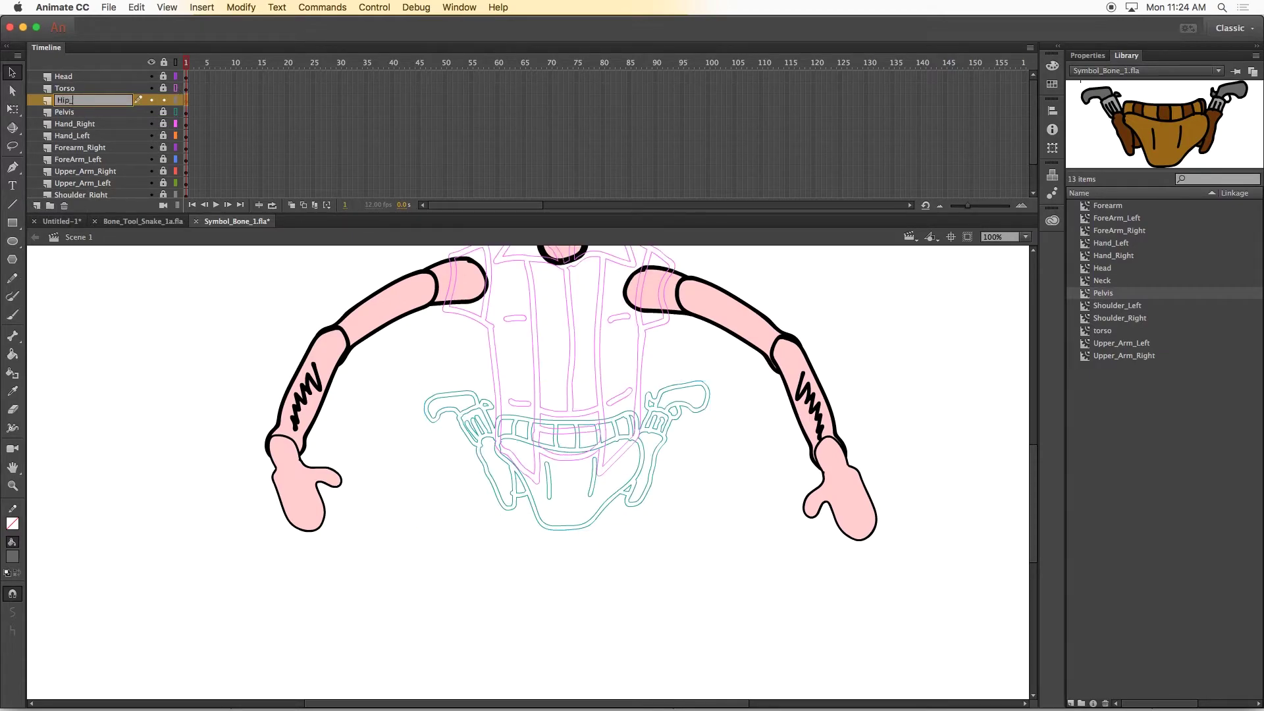
key(Return)
click(13, 315)
mouse_move(541, 459)
mouse_down()
mouse_move(522, 528)
mouse_move(535, 456)
mouse_up()
mouse_move(619, 461)
mouse_down()
mouse_move(637, 479)
mouse_move(622, 459)
mouse_up()
key(super+z)
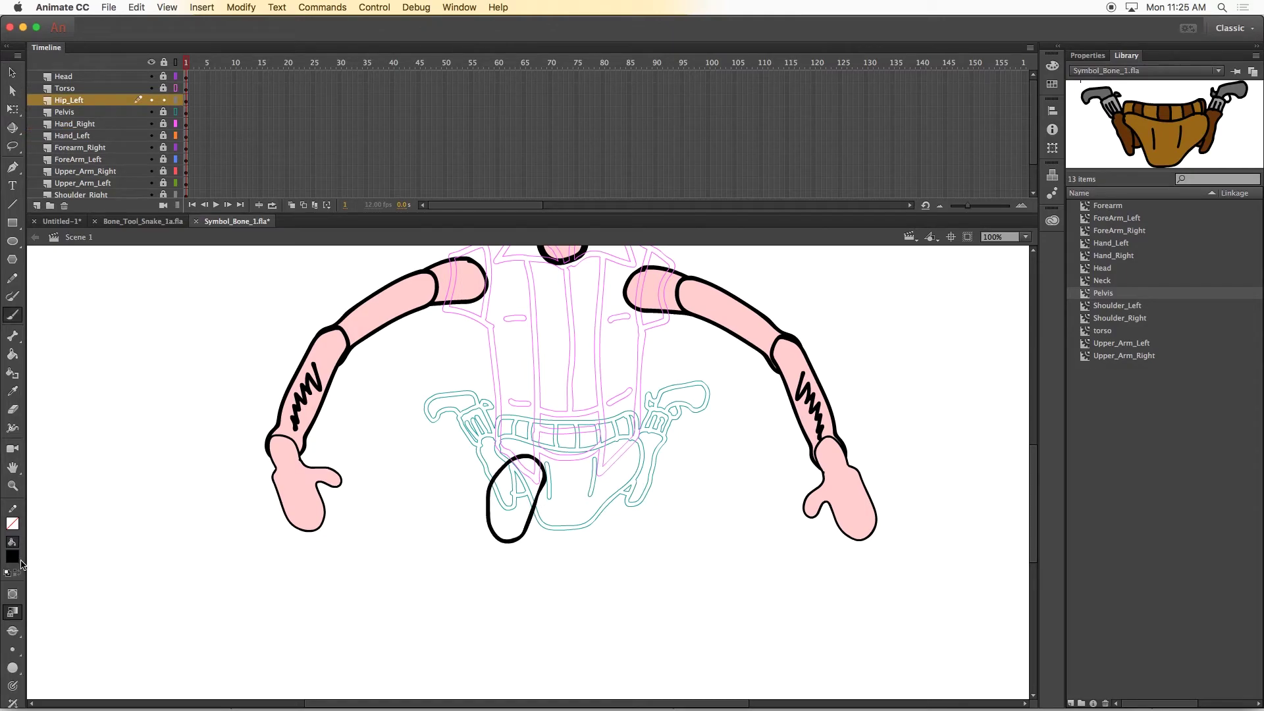
Return the Pelvis layer to full-color display, sample its trouser brown and fill the left hip with it
click(175, 111)
click(13, 391)
click(567, 490)
click(516, 498)
Convert the left hip artwork into a movie clip symbol named Hip_Left
key(v)
click(512, 500)
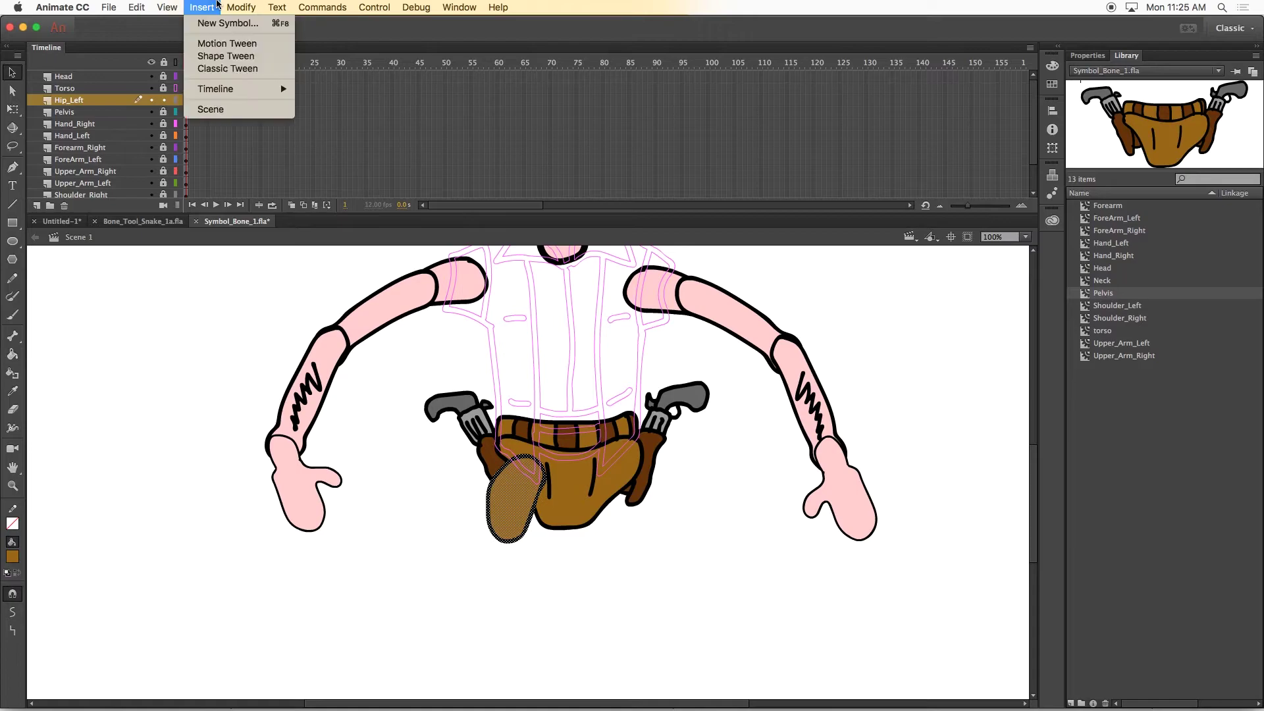
key(F8)
text(Hip_Left)
key(Return)
Duplicate the Hip_Left symbol in the library under the name Hip_Right
right_click(1100, 281)
click(1133, 348)
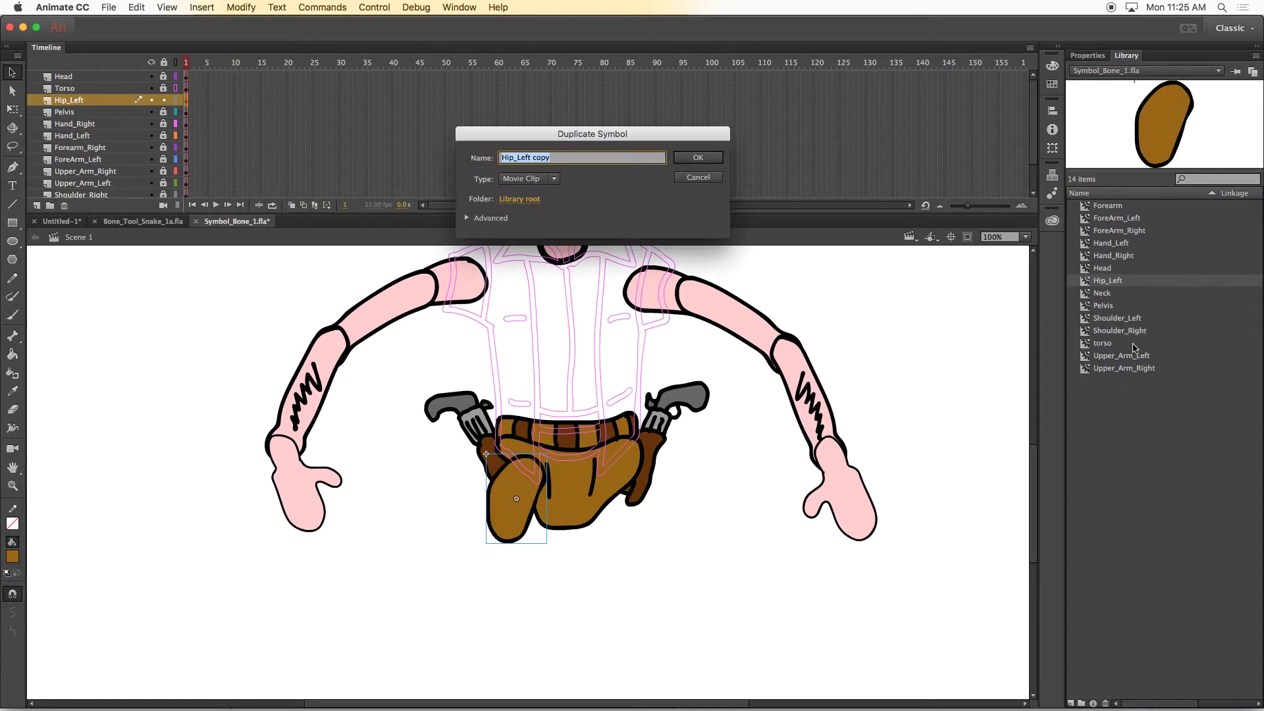
text(Hip_Right)
key(Return)
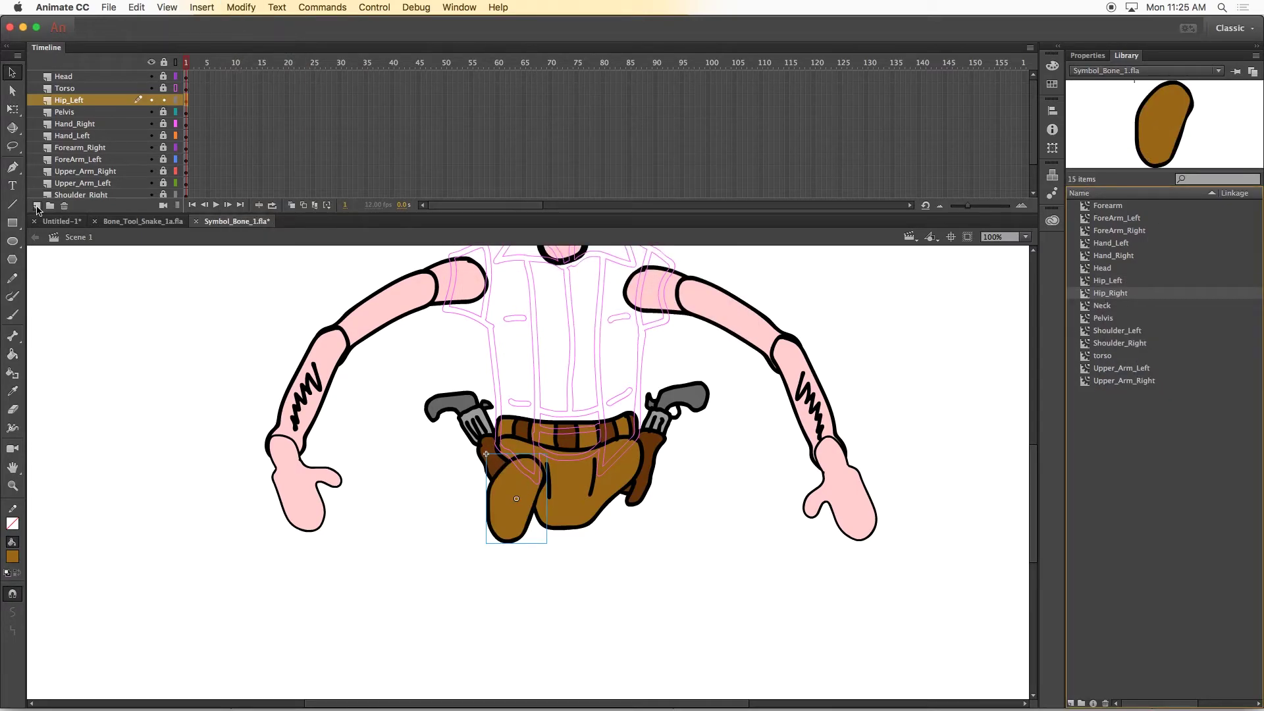
Add a layer named Hip_right above the Hip_Left layer
click(36, 206)
double_click(67, 100)
text(Hip_right)
key(Return)
Mirror the artwork inside the Hip_Right symbol horizontally and return to Scene 1
double_click(1085, 293)
double_click(531, 517)
key(q)
drag(562, 522, 500, 523)
click(612, 427)
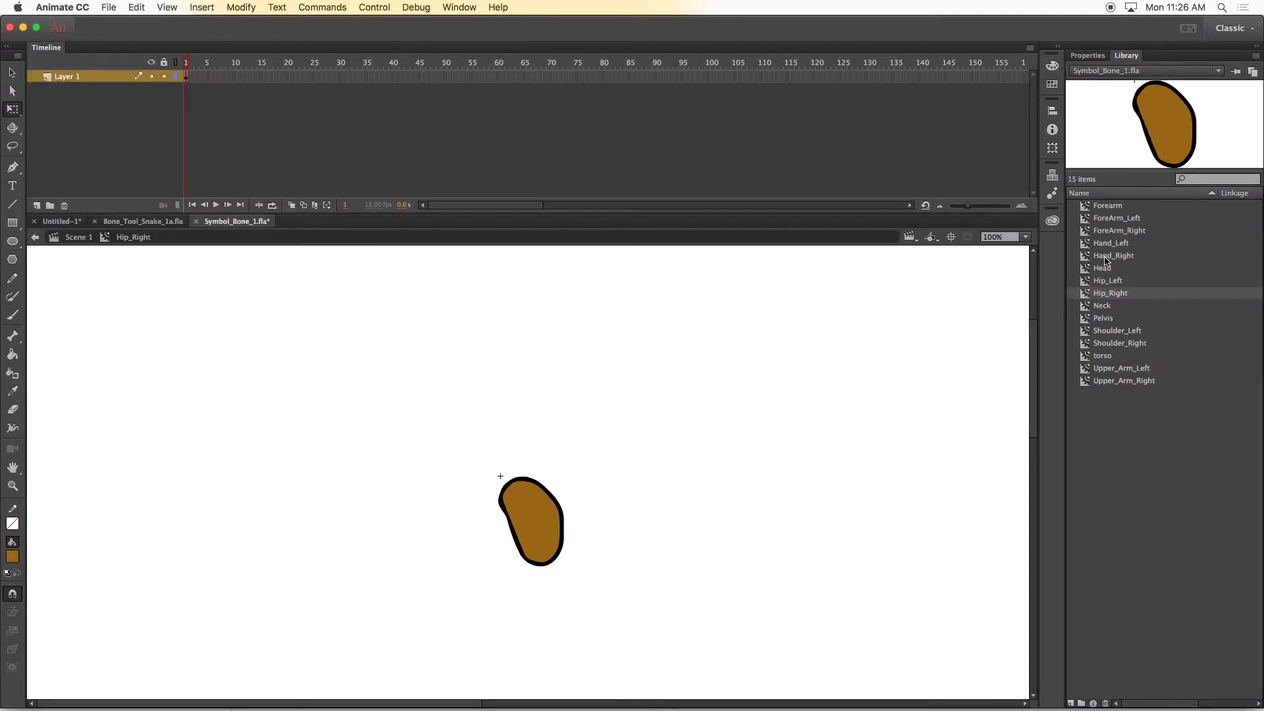
click(77, 237)
Place the Hip_Right symbol over the opposite side of the pelvis, level with the left hip
click(615, 487)
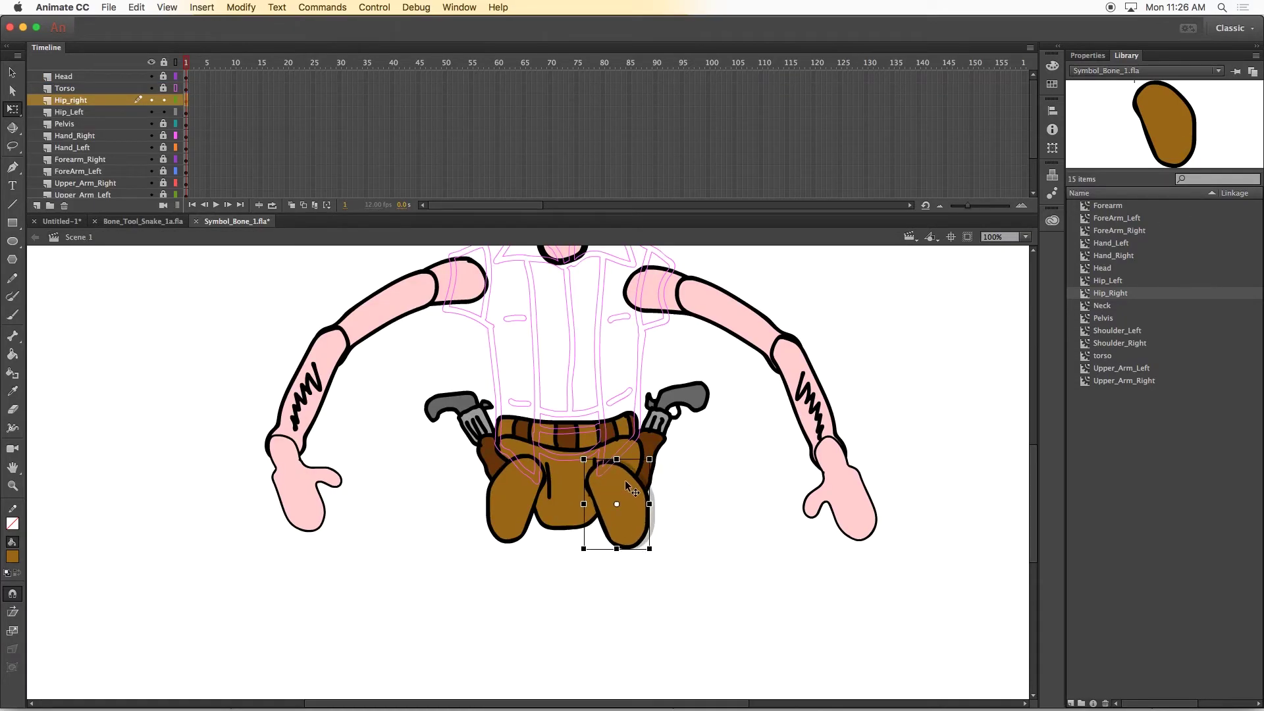
drag(612, 476, 605, 475)
click(694, 472)
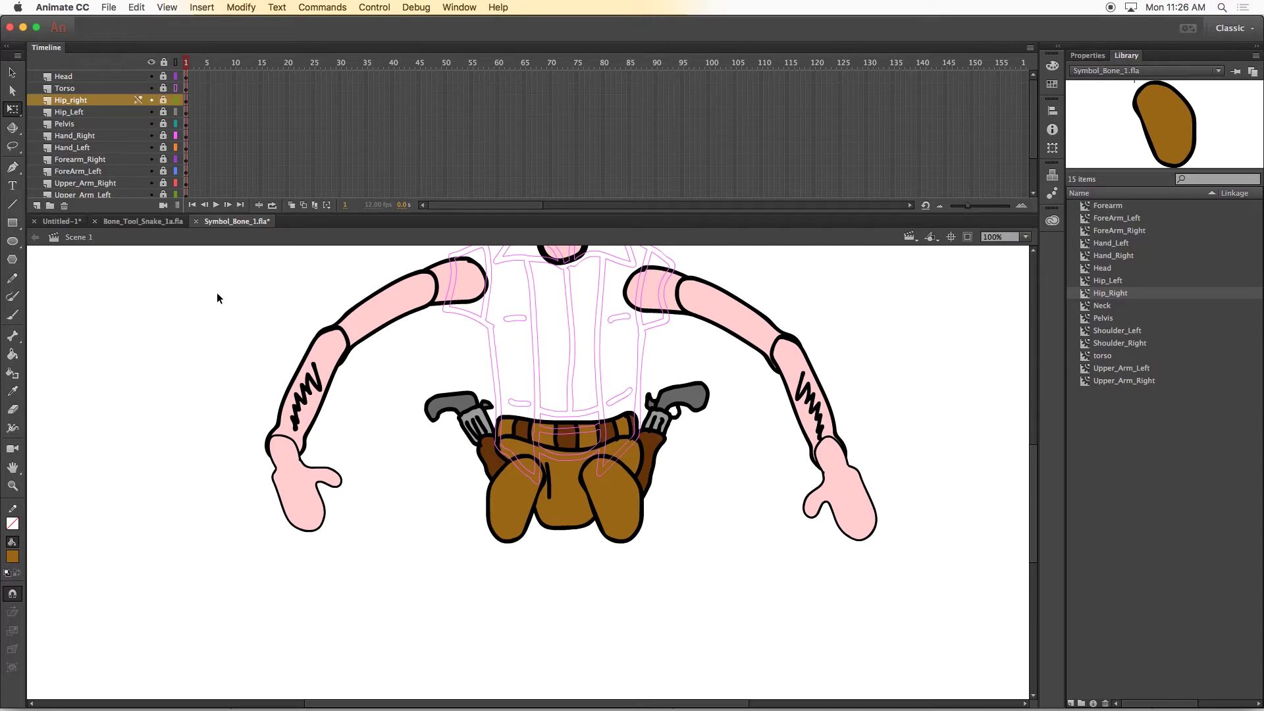
On a new layer, brush the black outline of the left upper leg below the hip and fill it with light tan
click(37, 206)
click(12, 314)
click(13, 557)
click(65, 432)
mouse_move(494, 479)
mouse_down()
mouse_move(524, 618)
mouse_move(460, 482)
mouse_move(490, 475)
mouse_up()
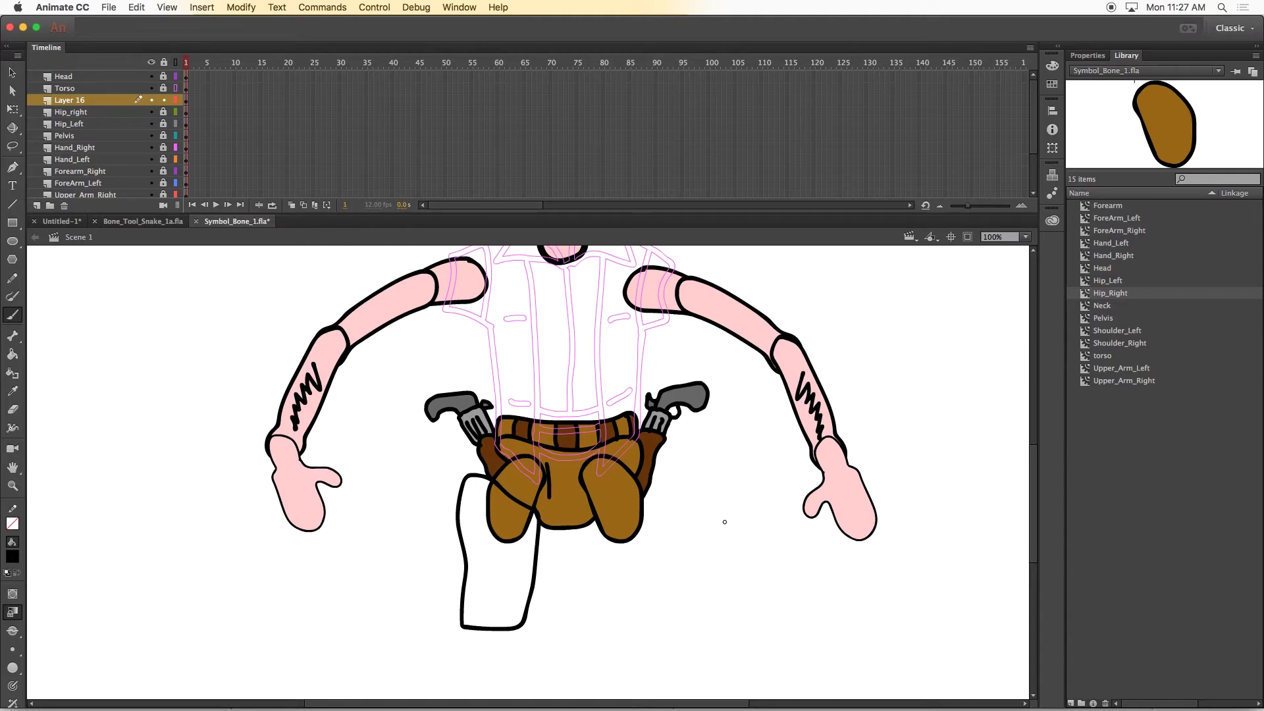
click(12, 391)
click(502, 558)
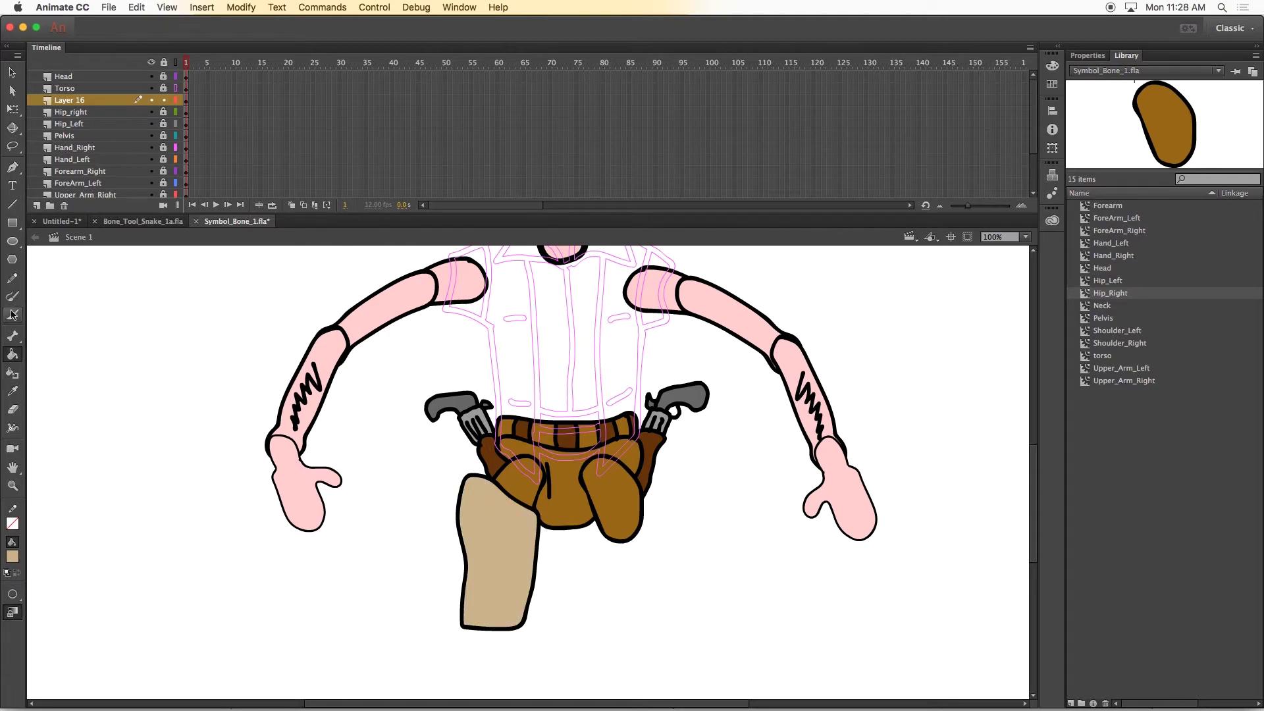
Brush a black seam and a row of short fringe strokes along the upper leg's outer edge, then erase the stray end
click(13, 315)
click(12, 557)
click(24, 423)
drag(490, 480, 479, 630)
drag(465, 612, 480, 614)
drag(466, 587, 482, 589)
mouse_move(468, 568)
mouse_down()
mouse_move(484, 570)
mouse_move(480, 545)
mouse_up()
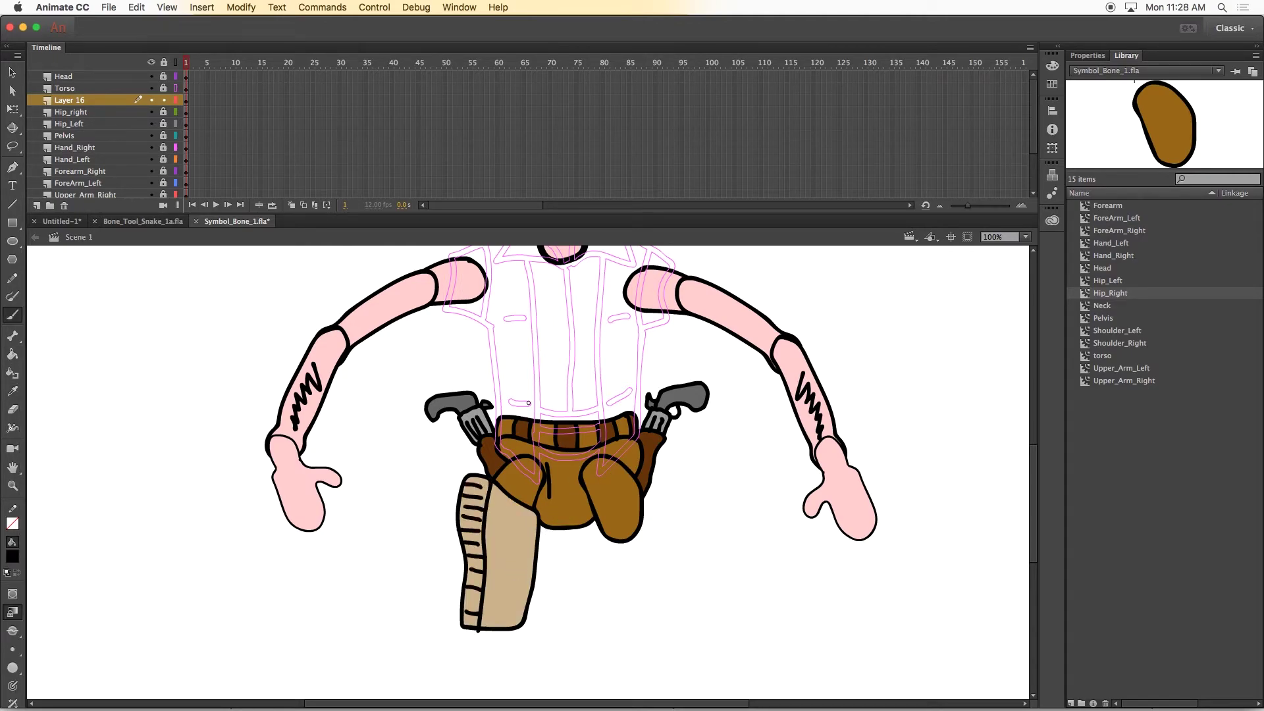
key(e)
Rename the leg's layer Upper_Leg_Left and convert its artwork into a movie clip symbol of the same name
double_click(92, 100)
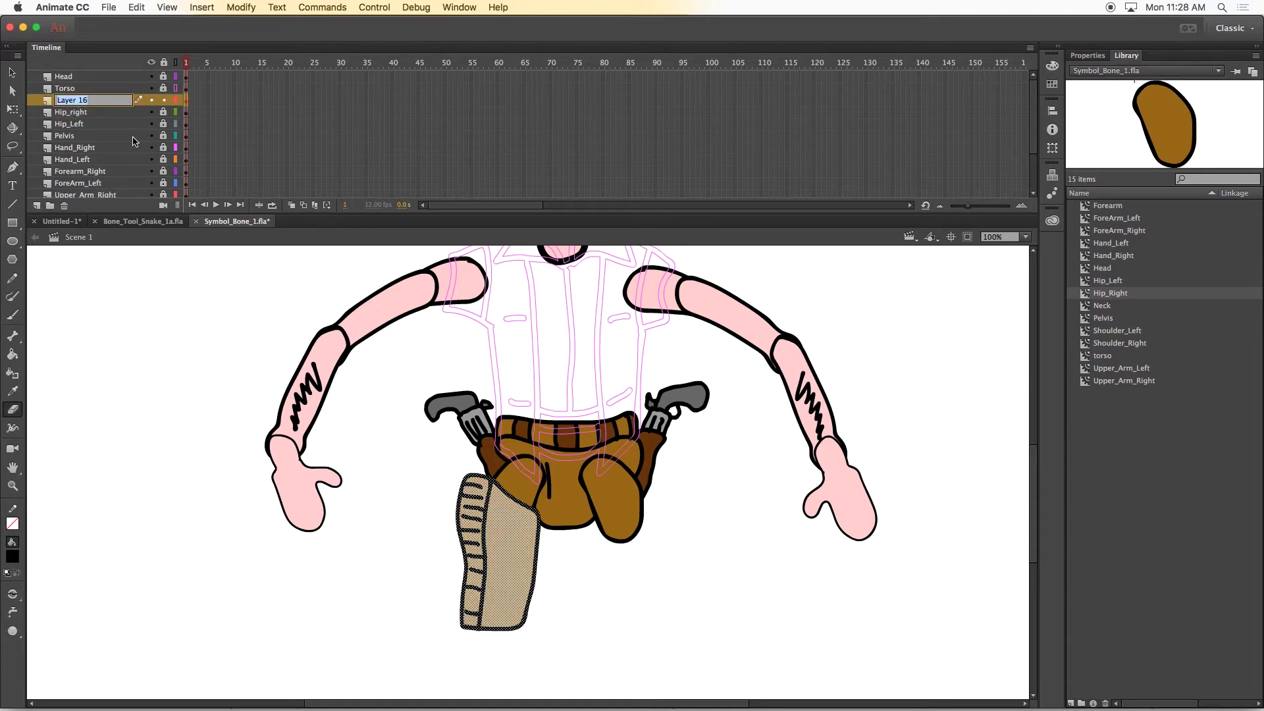
key(Return)
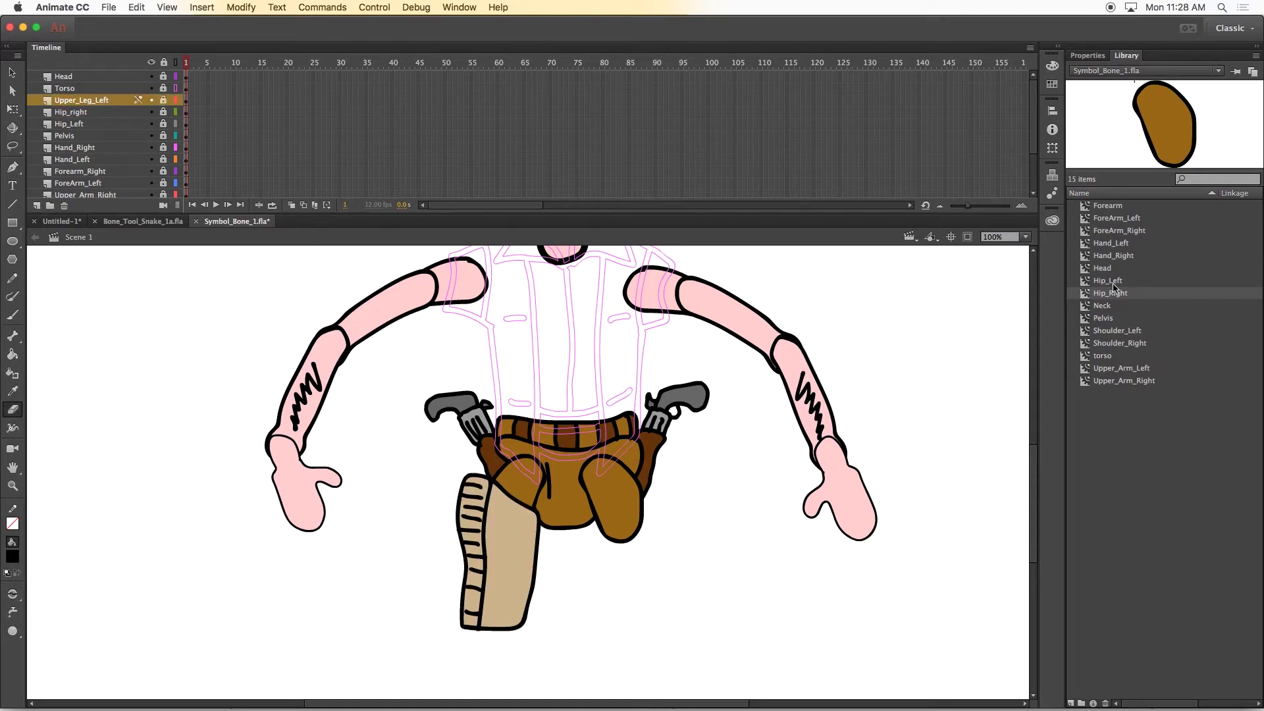
key(v)
click(185, 100)
click(241, 7)
click(275, 43)
text(Upper_Leg_L)
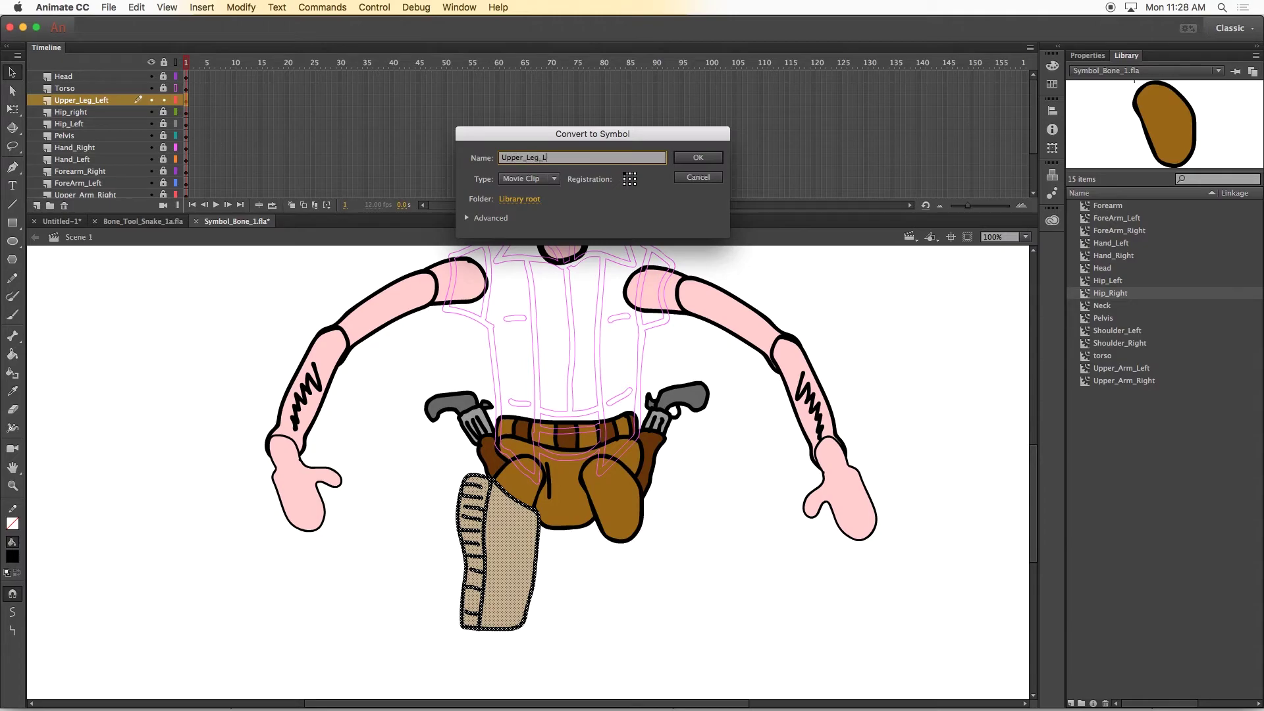
text(eft)
key(Return)
Duplicate the Upper_Leg_Left symbol in the library under the name Upper_Leg_Right
right_click(1163, 394)
click(1187, 472)
drag(543, 159, 595, 160)
text(Right)
key(Return)
drag(1123, 407, 749, 552)
drag(750, 551, 624, 577)
key(q)
mouse_move(659, 556)
mouse_down()
mouse_move(625, 530)
mouse_move(665, 552)
mouse_up()
drag(631, 529, 623, 526)
click(693, 566)
click(633, 554)
key(super+x)
Add a layer named Upper_Leg_Right above the Upper_Leg_Left layer
click(36, 205)
double_click(72, 100)
text(Upper_Leg_Right)
key(Return)
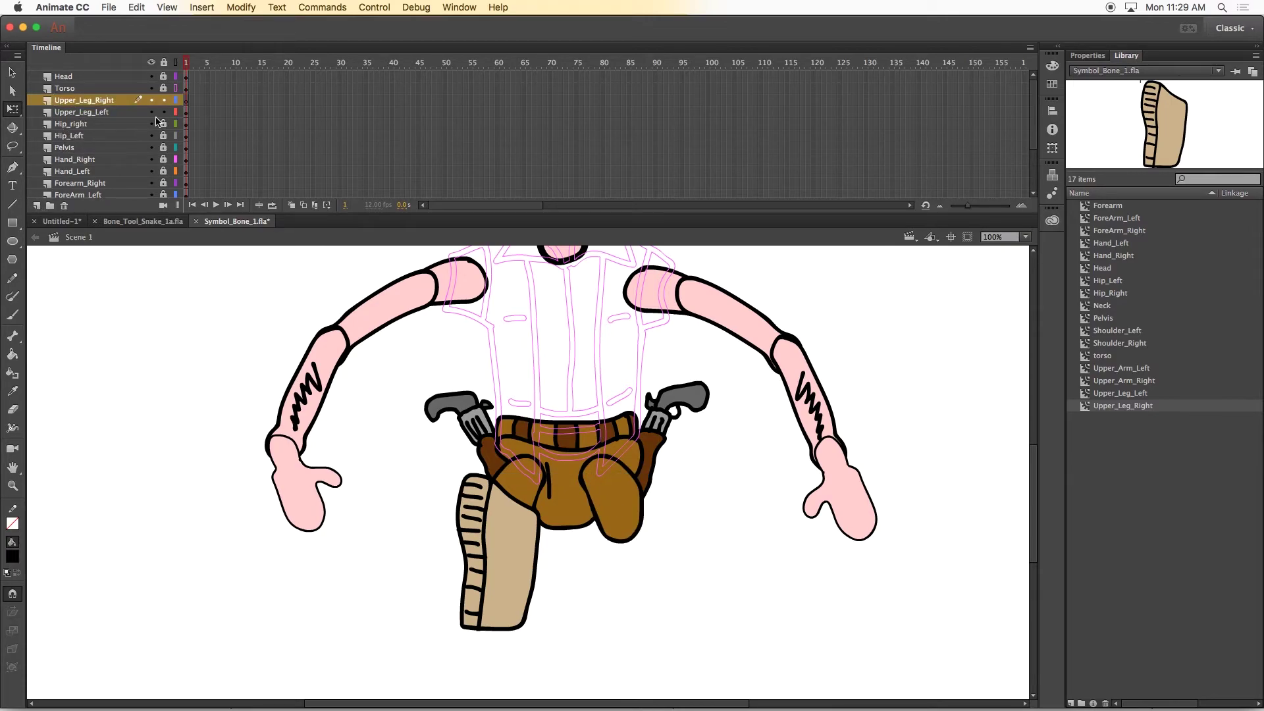
Place the Upper_Leg_Right symbol on the stage, mirror it horizontally and fit it under the right hip
drag(1104, 407, 713, 564)
drag(713, 564, 686, 535)
drag(727, 534, 646, 534)
drag(687, 530, 633, 554)
click(679, 549)
Add a layer named Lower_Leg above the upper leg layers
drag(1033, 472, 1033, 491)
click(36, 205)
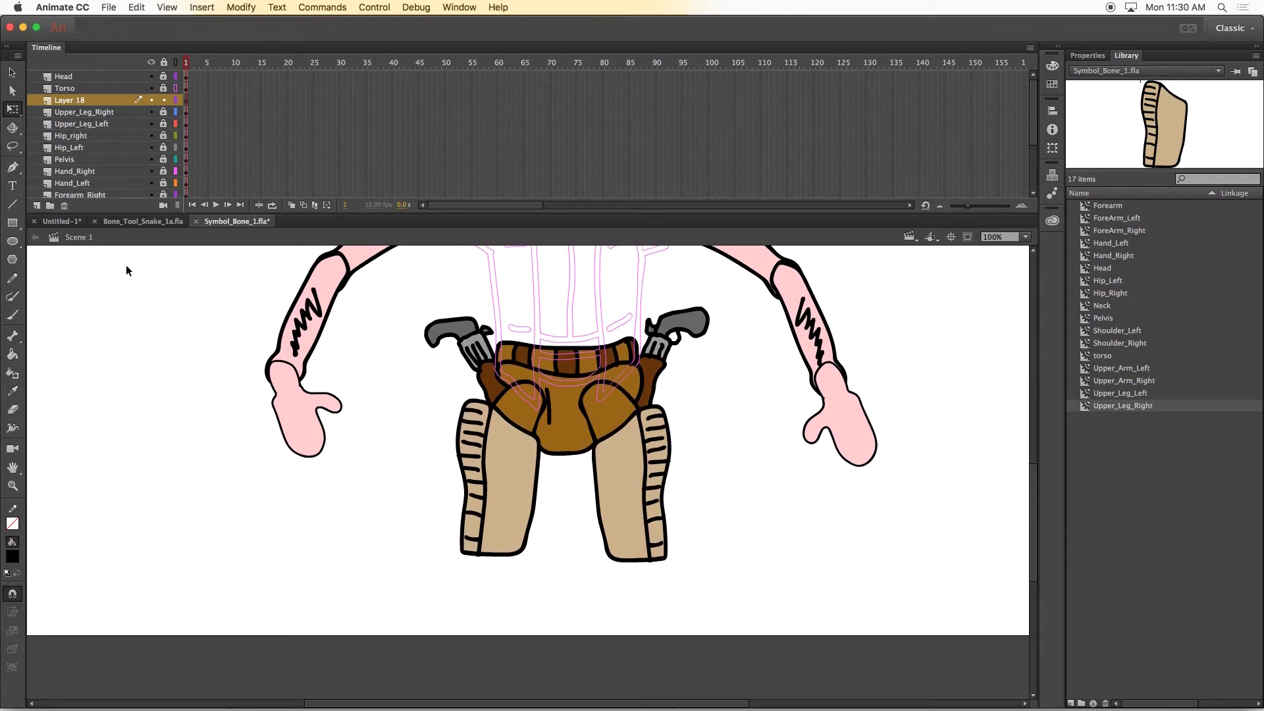
scroll(1003, 428, down, 2)
double_click(69, 100)
text(Lower_Leg)
key(Return)
Brush the left lower leg's black outline below the knee, with a side flap and short fringe strokes
key(b)
mouse_move(481, 460)
mouse_down()
mouse_move(483, 626)
mouse_move(484, 466)
mouse_up()
mouse_move(481, 462)
mouse_down()
mouse_move(460, 462)
mouse_move(445, 617)
mouse_move(466, 620)
mouse_up()
drag(454, 479, 481, 479)
drag(451, 498, 479, 498)
drag(454, 540, 474, 545)
Sample the upper leg's light tan and fill the lower leg and its fringed flap with it
key(i)
click(496, 403)
click(501, 526)
click(464, 510)
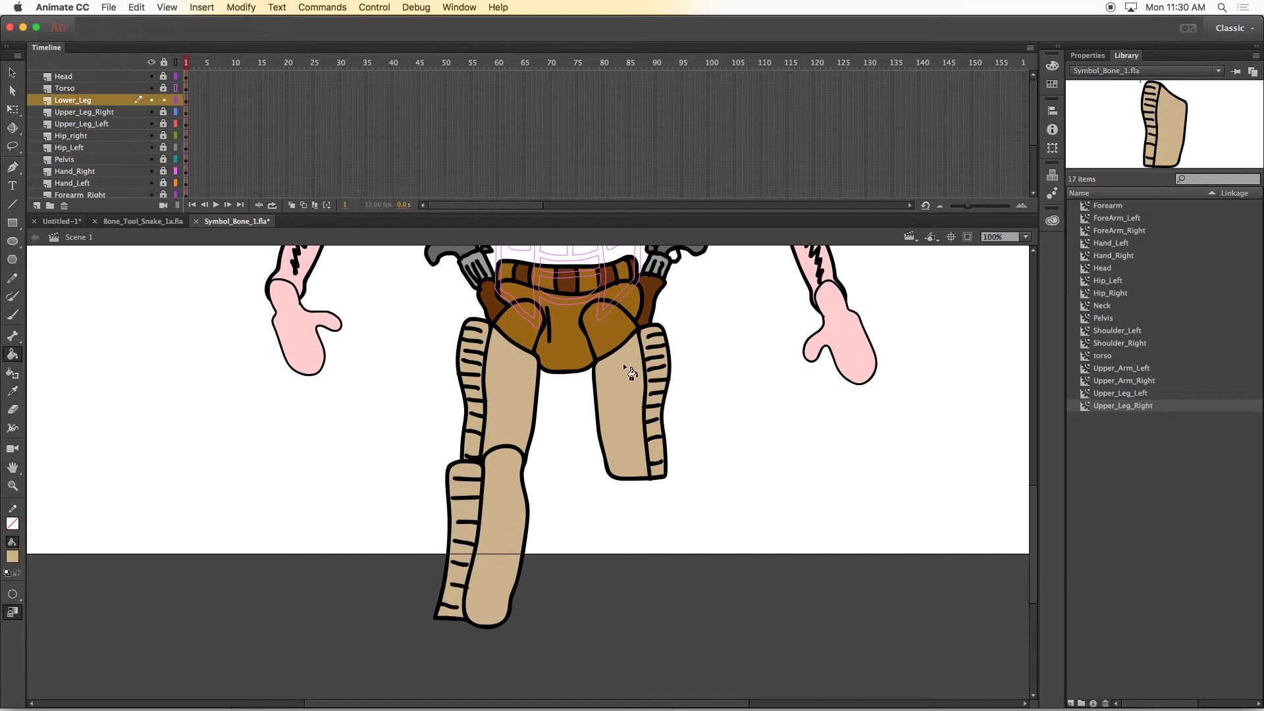
Convert the complete lower leg artwork into a movie clip symbol named Lower_Leg_Left
key(v)
drag(386, 416, 543, 637)
click(241, 7)
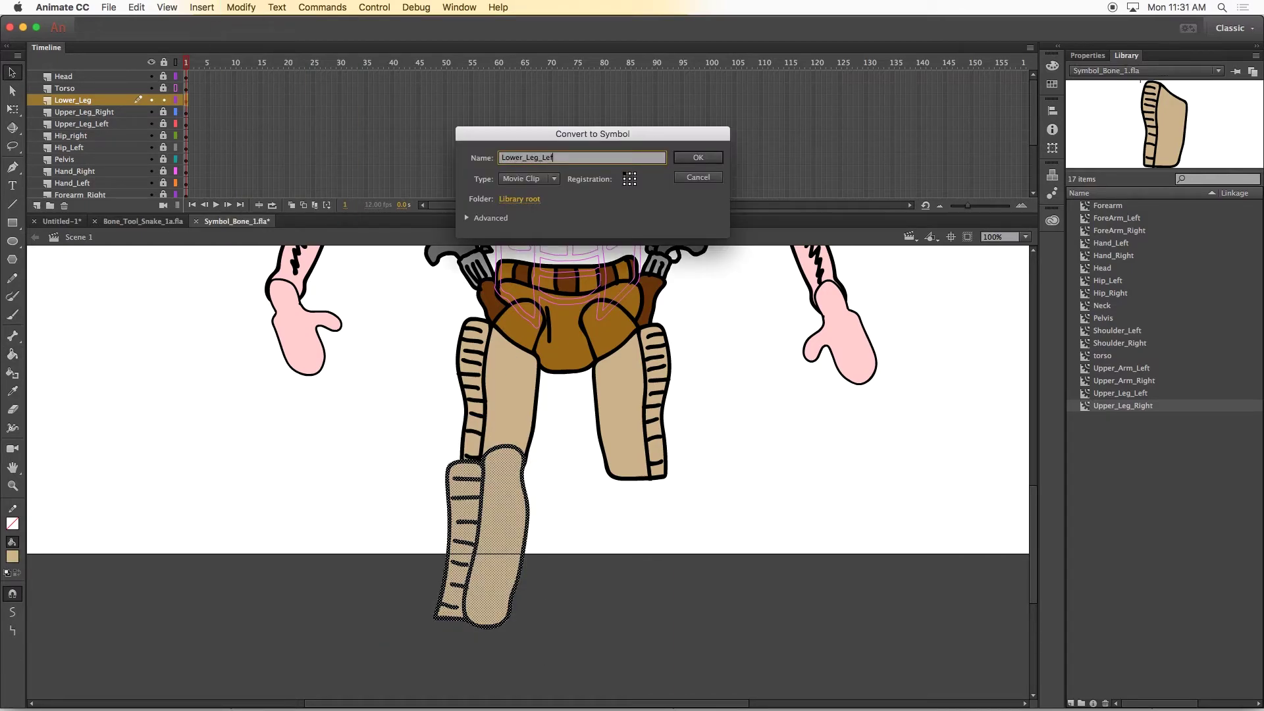
text(ft)
key(Return)
Duplicate the Lower_Leg_Left symbol in the library under the name Lower_Leg_Right
right_click(1119, 308)
click(1146, 386)
drag(543, 158, 628, 162)
text(Right)
key(Return)
Add a layer named Lower_Leg_Right and rename the Lower_Leg layer Lower_Leg_Left
click(37, 205)
double_click(68, 100)
text(Lowe)
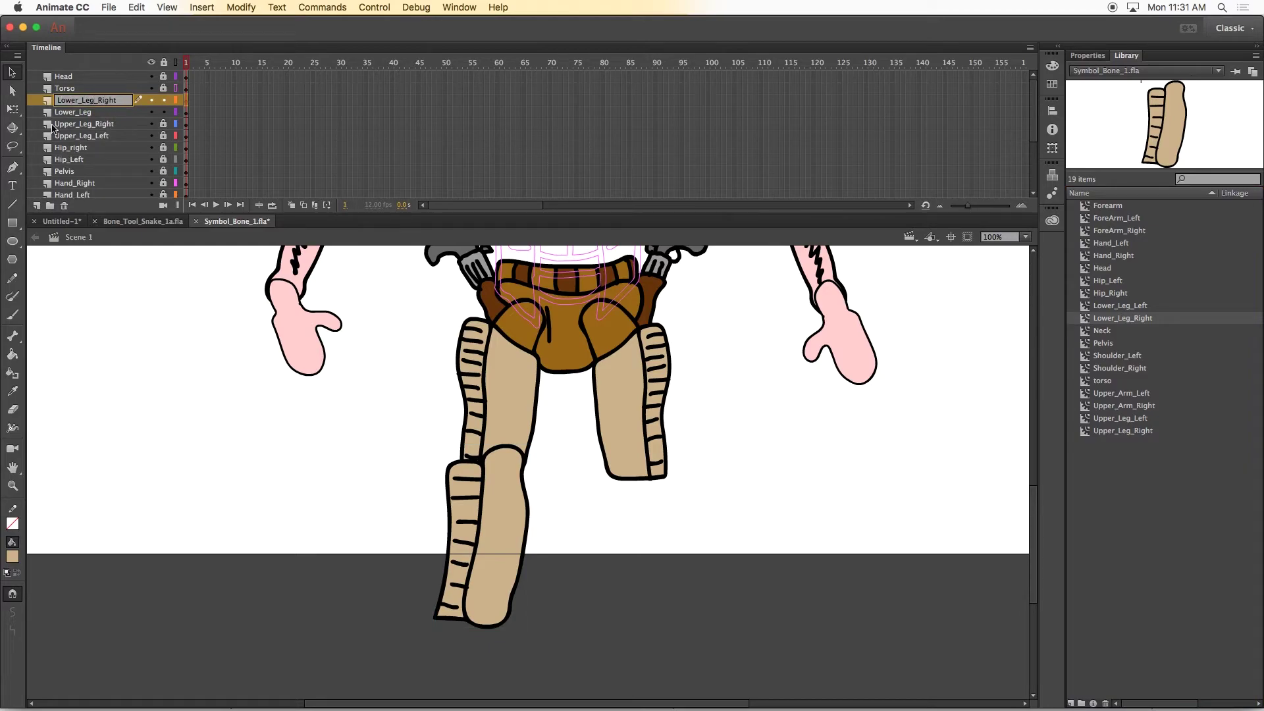
double_click(93, 113)
click(93, 113)
text(_Left)
click(92, 124)
click(93, 100)
Mirror the artwork inside the Lower_Leg_Right symbol horizontally and return to Scene 1
double_click(1085, 318)
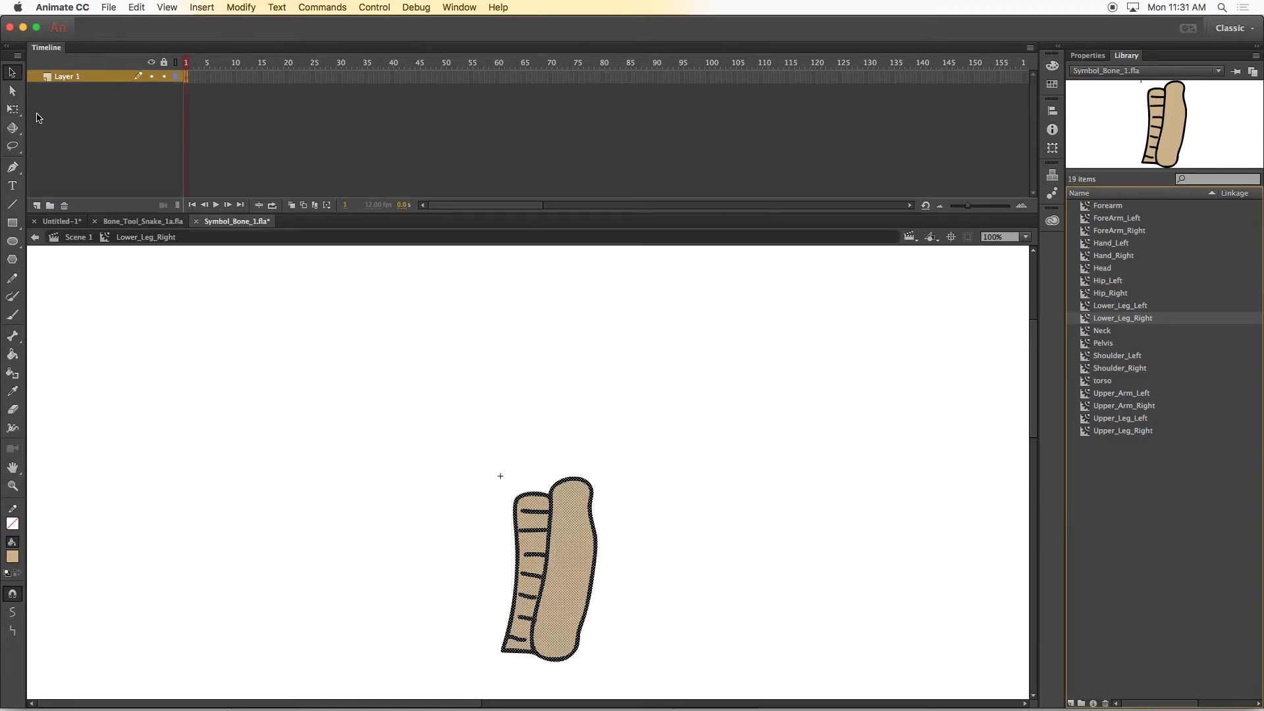
click(13, 109)
drag(597, 568, 501, 568)
click(1156, 487)
click(81, 238)
Place the Lower_Leg_Right symbol beneath the right upper leg so the two overlap at the knee
click(734, 548)
drag(734, 550, 652, 541)
click(733, 481)
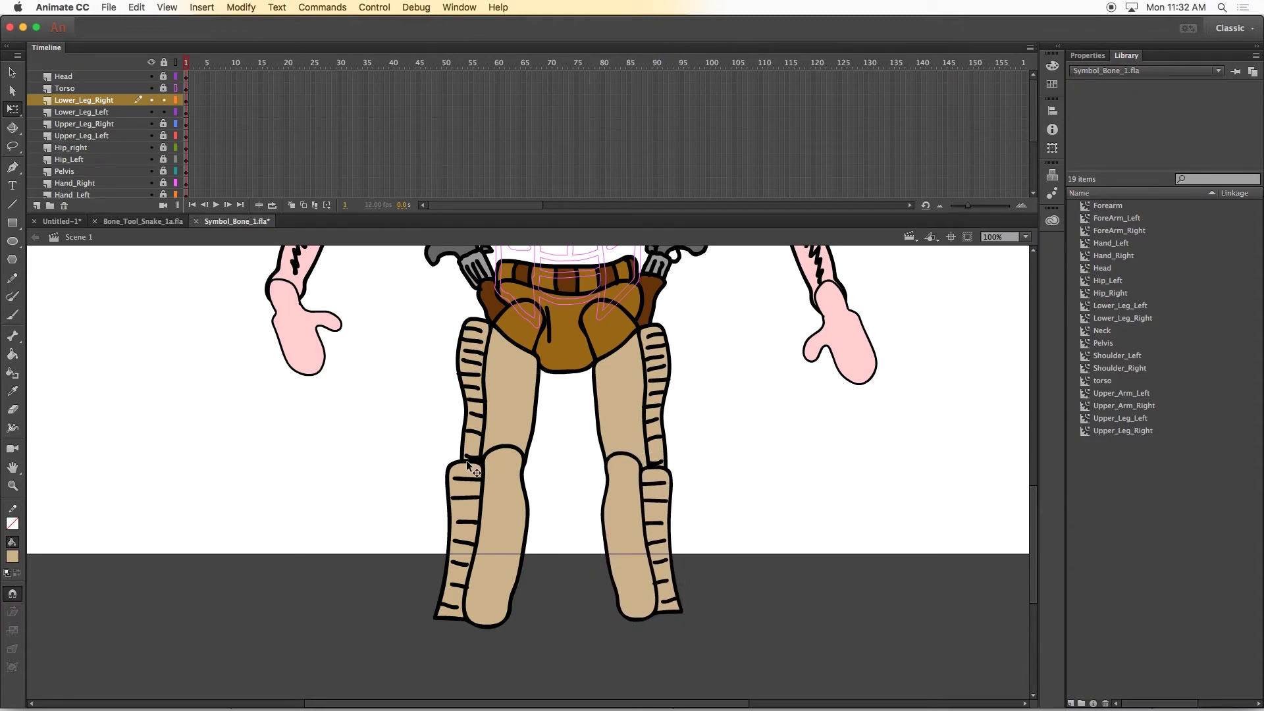
Add a layer named Boot_Left above the lower leg layers and make it the active layer
click(37, 206)
double_click(79, 100)
text(Bo)
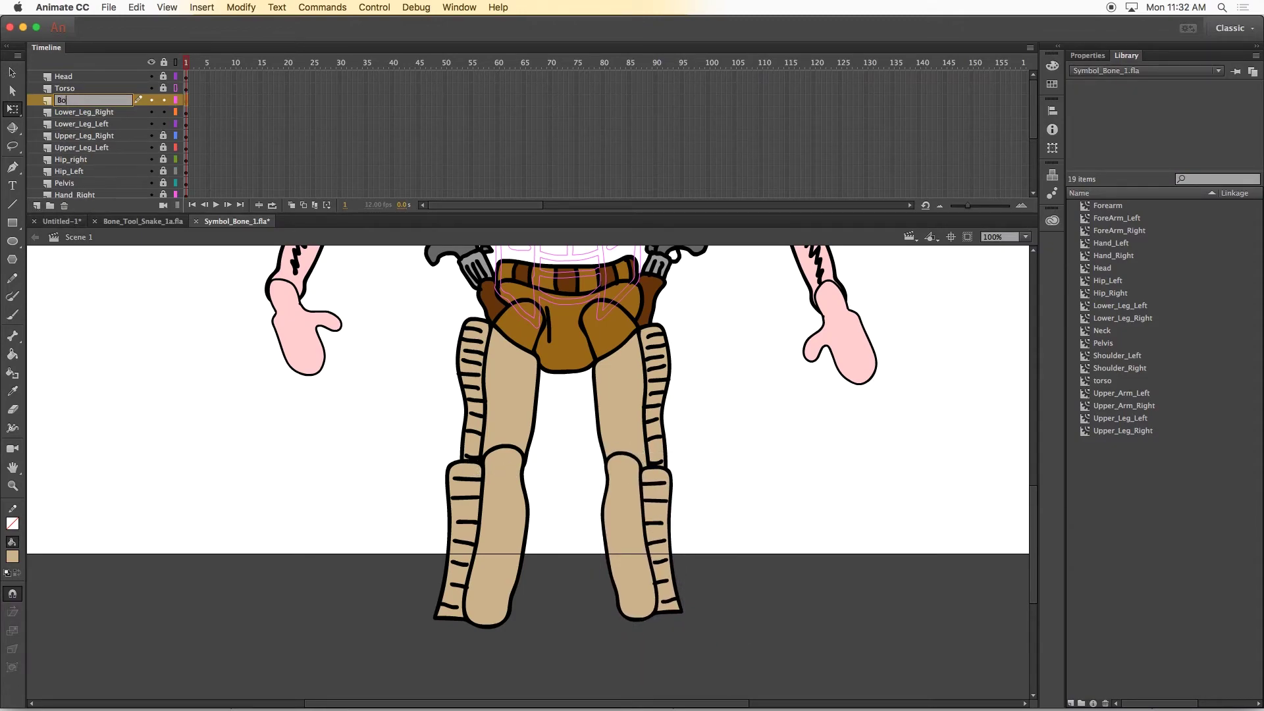
right_click(77, 111)
click(100, 120)
click(106, 101)
Brush the black outline of a pointed, heeled cowboy boot at the left leg's lower end and clean it up with the Eraser
click(12, 315)
click(12, 556)
click(82, 511)
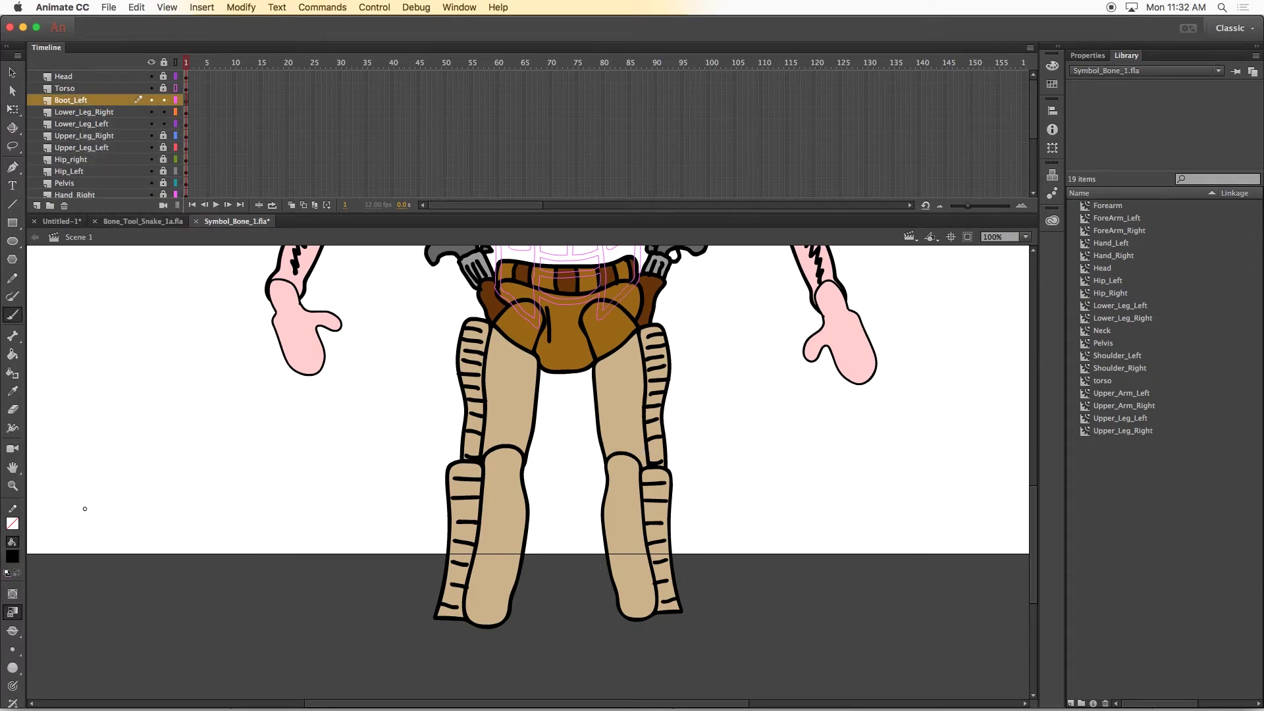
drag(1034, 564, 1034, 584)
mouse_move(464, 526)
mouse_down()
mouse_move(518, 536)
mouse_move(477, 619)
mouse_move(391, 610)
mouse_move(444, 593)
mouse_move(464, 526)
mouse_up()
drag(400, 604, 462, 550)
click(13, 409)
drag(454, 599, 425, 610)
mouse_move(419, 610)
mouse_down()
mouse_move(451, 592)
mouse_move(532, 607)
mouse_move(504, 603)
mouse_up()
Brush the boot's ankle strap, lacing loops and toothed spur wheel in black
click(12, 315)
mouse_move(504, 590)
mouse_down()
mouse_move(454, 581)
mouse_move(503, 599)
mouse_up()
drag(450, 591, 428, 600)
drag(465, 554, 458, 578)
mouse_move(520, 597)
mouse_down()
mouse_move(547, 606)
mouse_move(519, 615)
mouse_up()
drag(468, 530, 479, 540)
Fill the foot and shaft of the left boot with the trouser brown
click(12, 556)
click(62, 538)
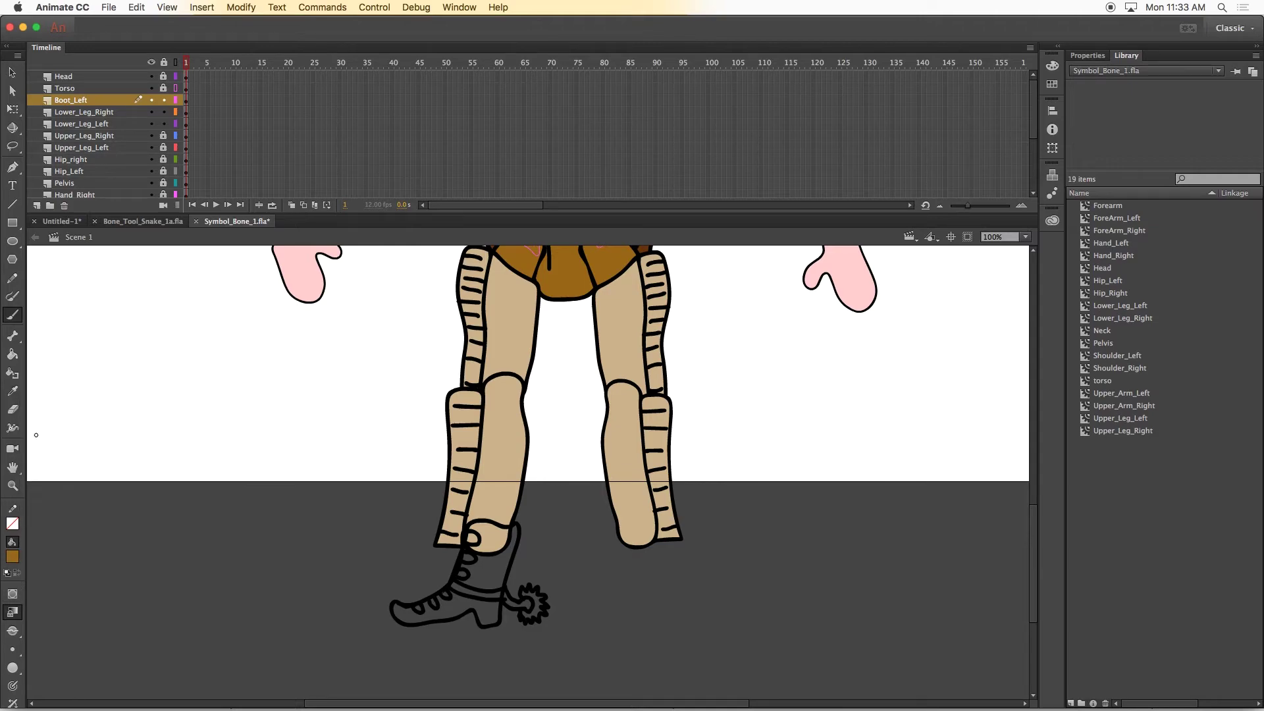
click(12, 354)
click(438, 612)
click(487, 550)
Fill the left boot's lace gaps, ankle strap and spur with grey
click(12, 556)
click(62, 437)
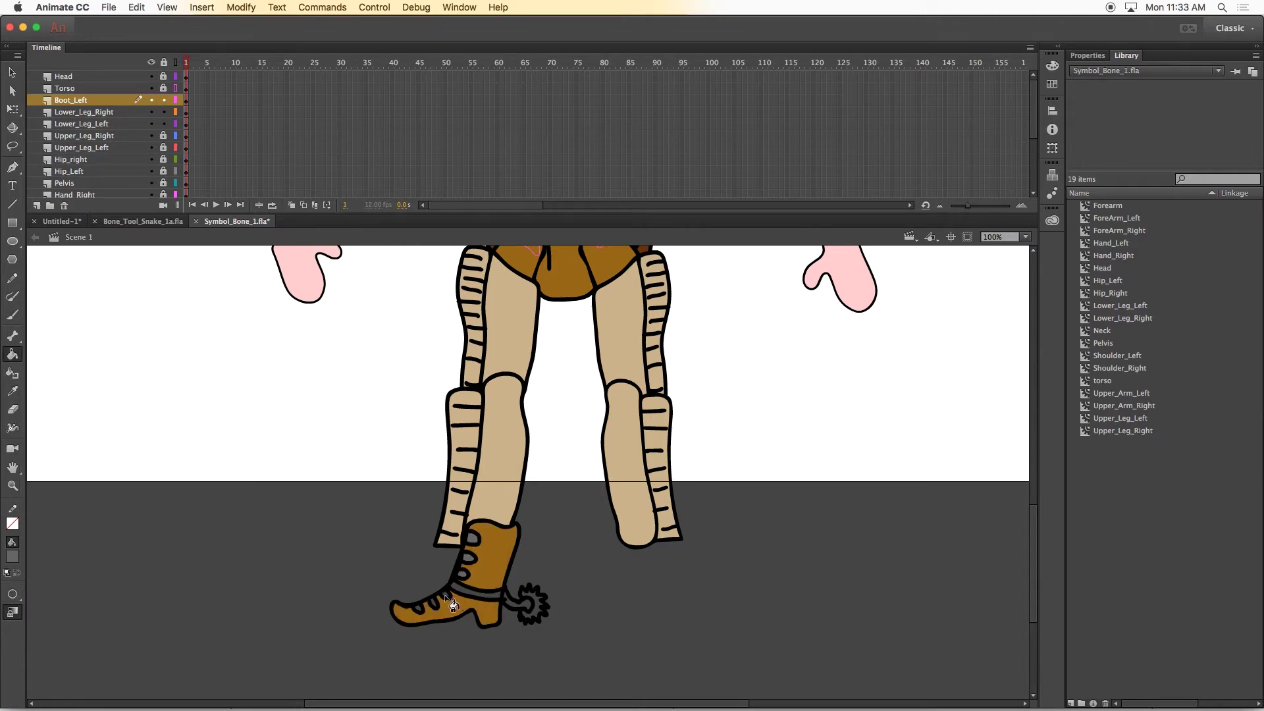
click(469, 592)
click(517, 600)
Lock the lower leg layers and convert the left boot artwork into a symbol named boot_left
key(v)
drag(364, 486, 574, 649)
click(353, 465)
drag(164, 111, 164, 124)
click(186, 100)
click(241, 7)
click(260, 36)
text(boot_left)
key(Return)
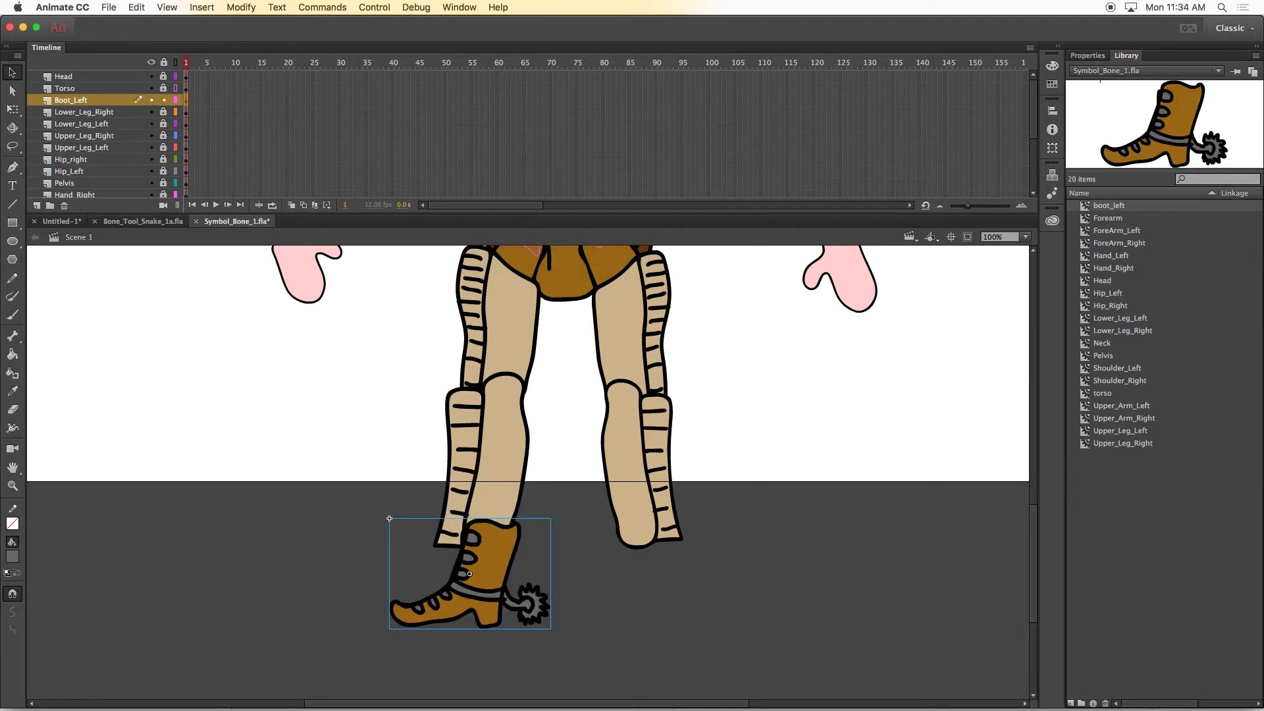
Duplicate the boot_left symbol in the library as boot_right
right_click(1094, 207)
click(1119, 277)
text(boot_right)
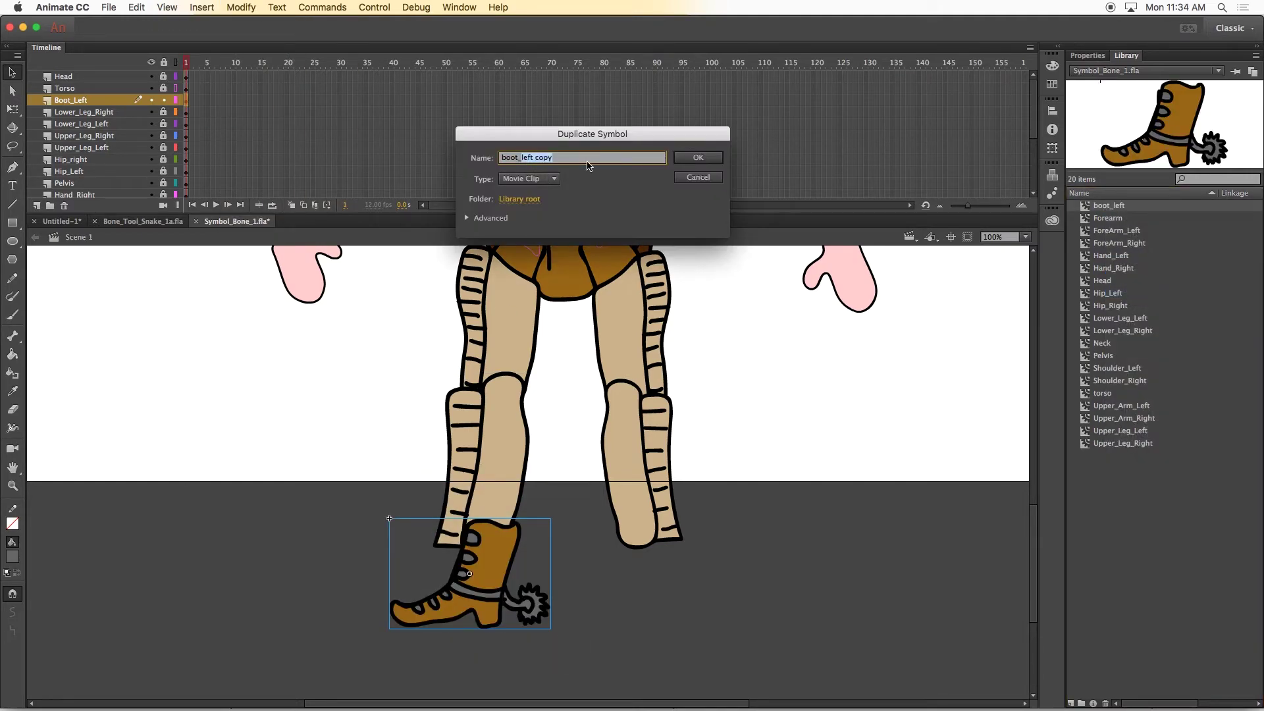
key(Return)
Add a layer named Boot_right above Boot_Left and make it the active layer
click(37, 206)
double_click(68, 100)
text(Boot_right)
click(83, 124)
click(72, 100)
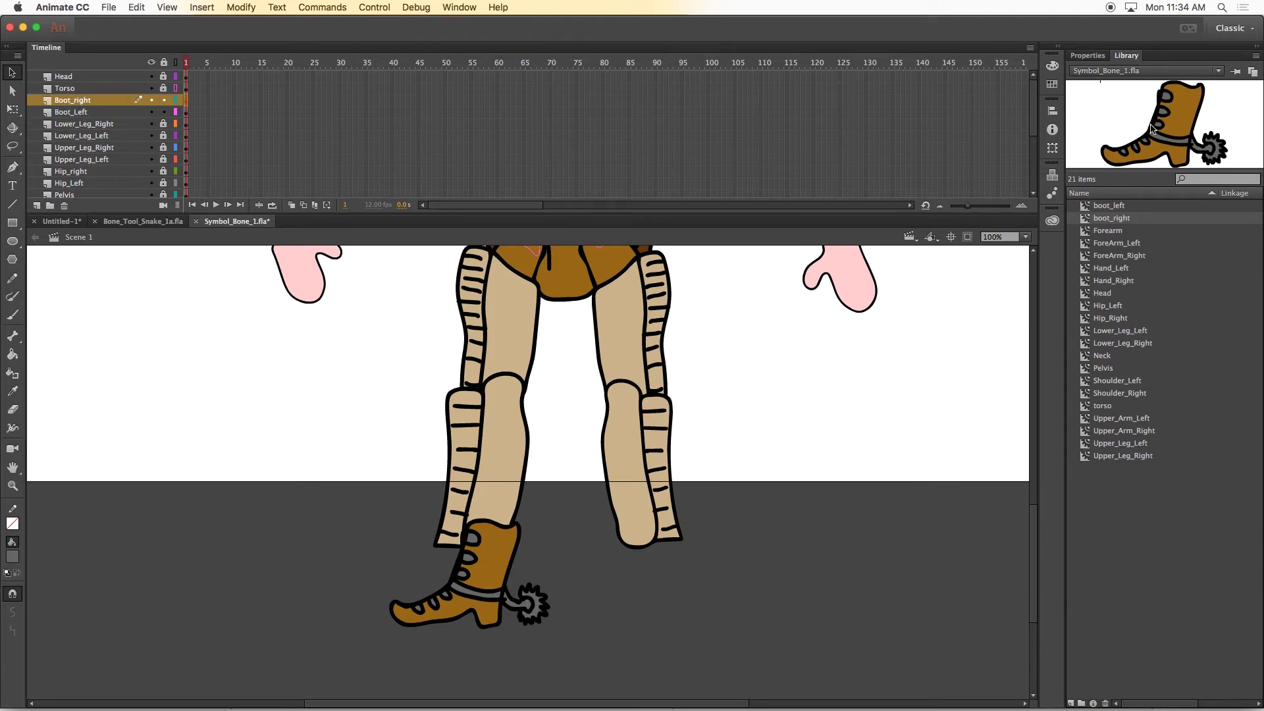
Flip the artwork inside the boot_right symbol horizontally and return to Scene 1
double_click(1086, 219)
click(13, 109)
click(646, 531)
click(241, 7)
click(821, 385)
click(79, 237)
Place a boot_right instance on the stage and align it with the right leg's lower end
drag(1111, 218, 651, 551)
drag(738, 580, 732, 580)
click(749, 445)
drag(645, 559, 647, 556)
click(754, 453)
key(super+minus)
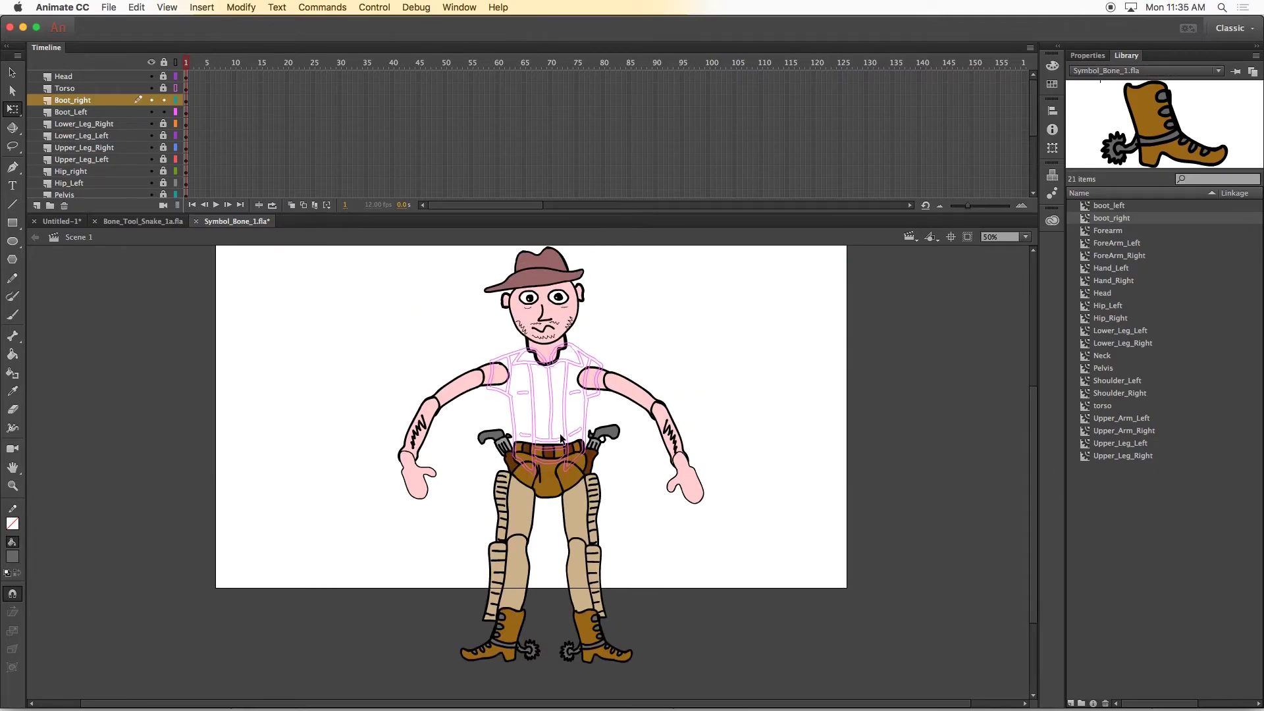
Lock both boot layers and turn off the outline display of the Torso layer
drag(163, 100, 164, 112)
drag(145, 214, 145, 260)
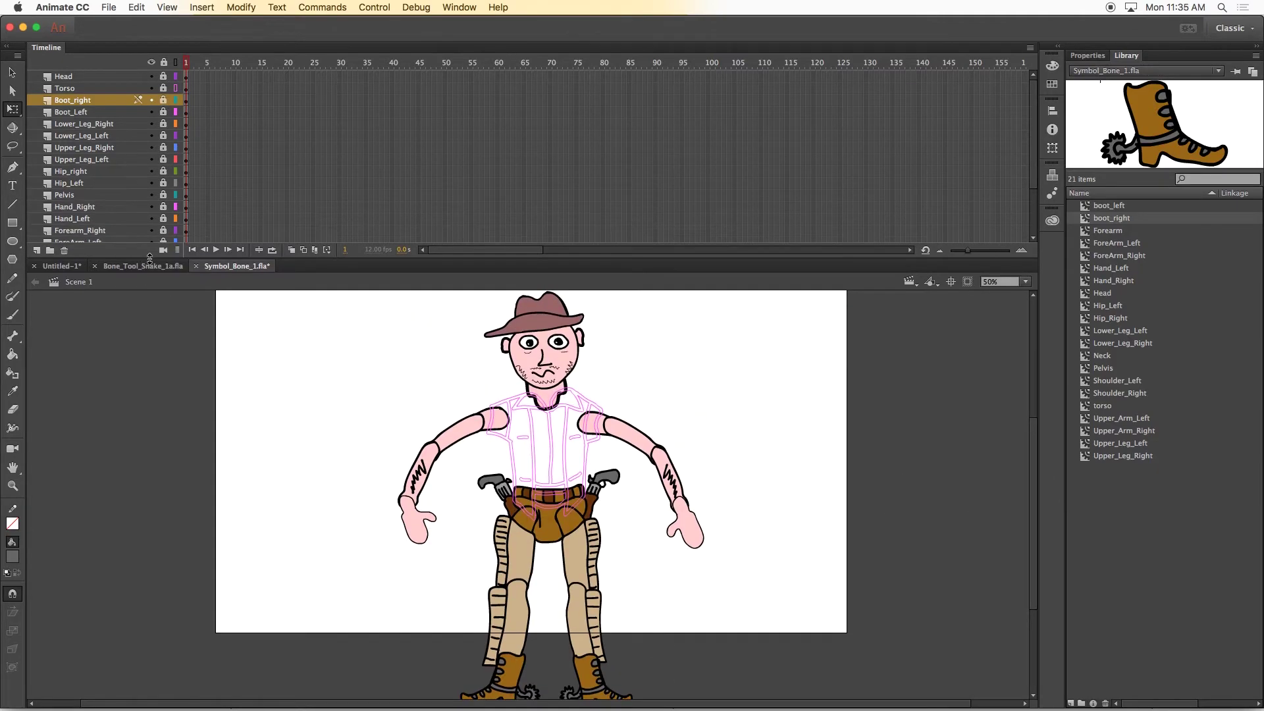
click(109, 88)
click(176, 88)
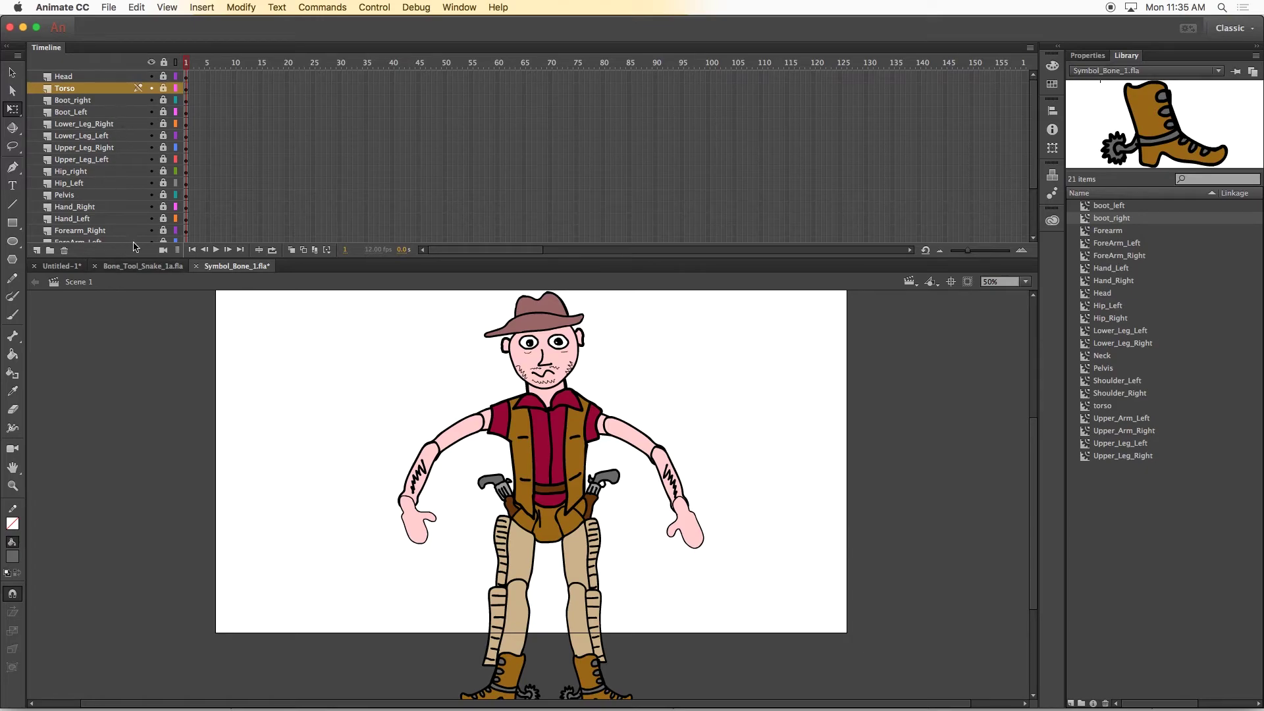
Unlock the left upper arm and left shoulder layers, then scale down the upper arm and fit it to the sleeve
drag(277, 259, 273, 330)
click(99, 266)
click(163, 266)
scroll(377, 468, up, 2)
drag(600, 567, 620, 498)
click(487, 438)
click(110, 290)
click(164, 289)
drag(535, 528, 550, 517)
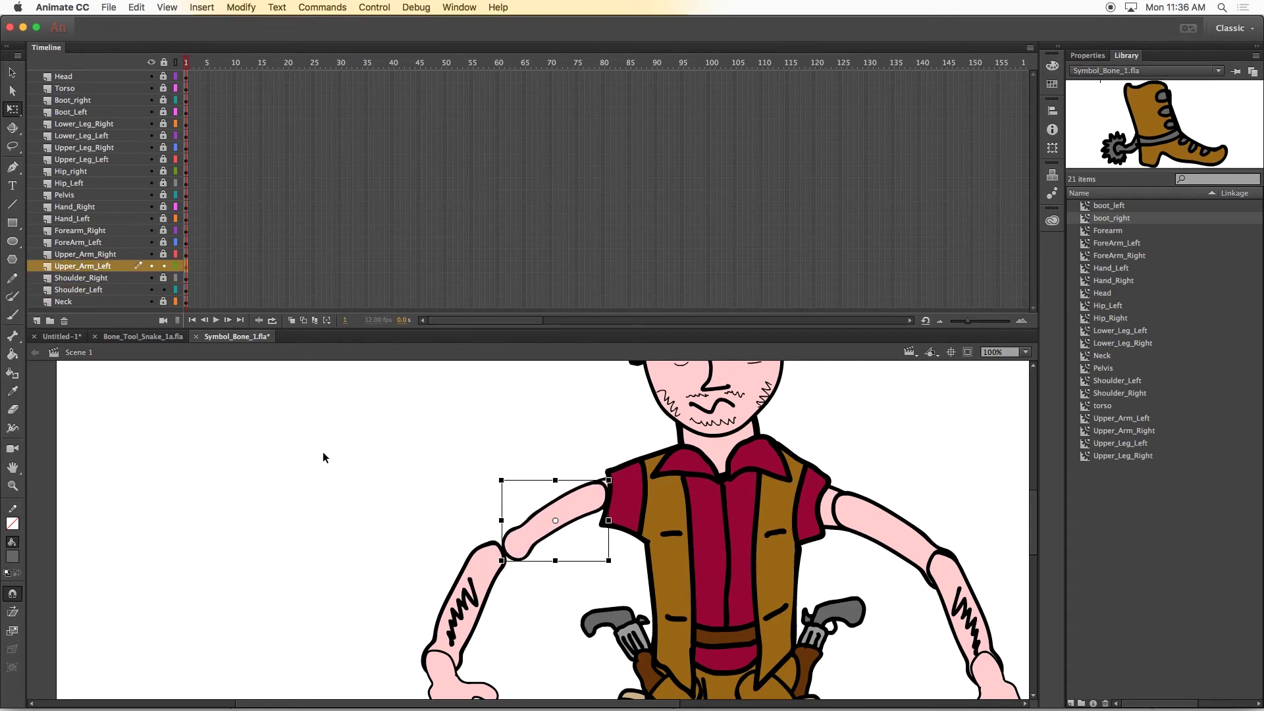
Unlock the left forearm, scale it down and join it to the elbow end of the left upper arm
click(108, 243)
click(164, 242)
drag(465, 603, 445, 566)
drag(486, 637, 473, 618)
drag(451, 569, 532, 580)
drag(501, 581, 502, 575)
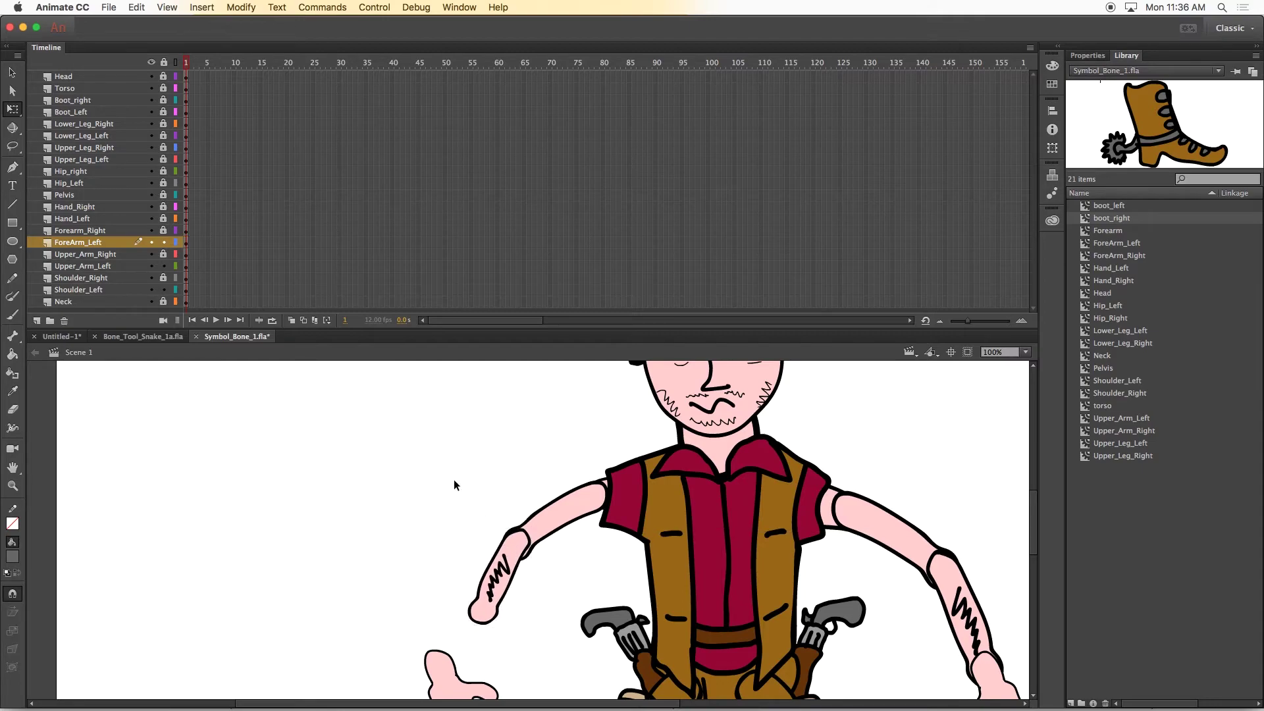
click(449, 478)
Unlock the left hand, attach it at the wrist of the left forearm and lock its layer again
scroll(472, 577, down, 3)
click(108, 218)
click(164, 218)
drag(483, 674, 512, 595)
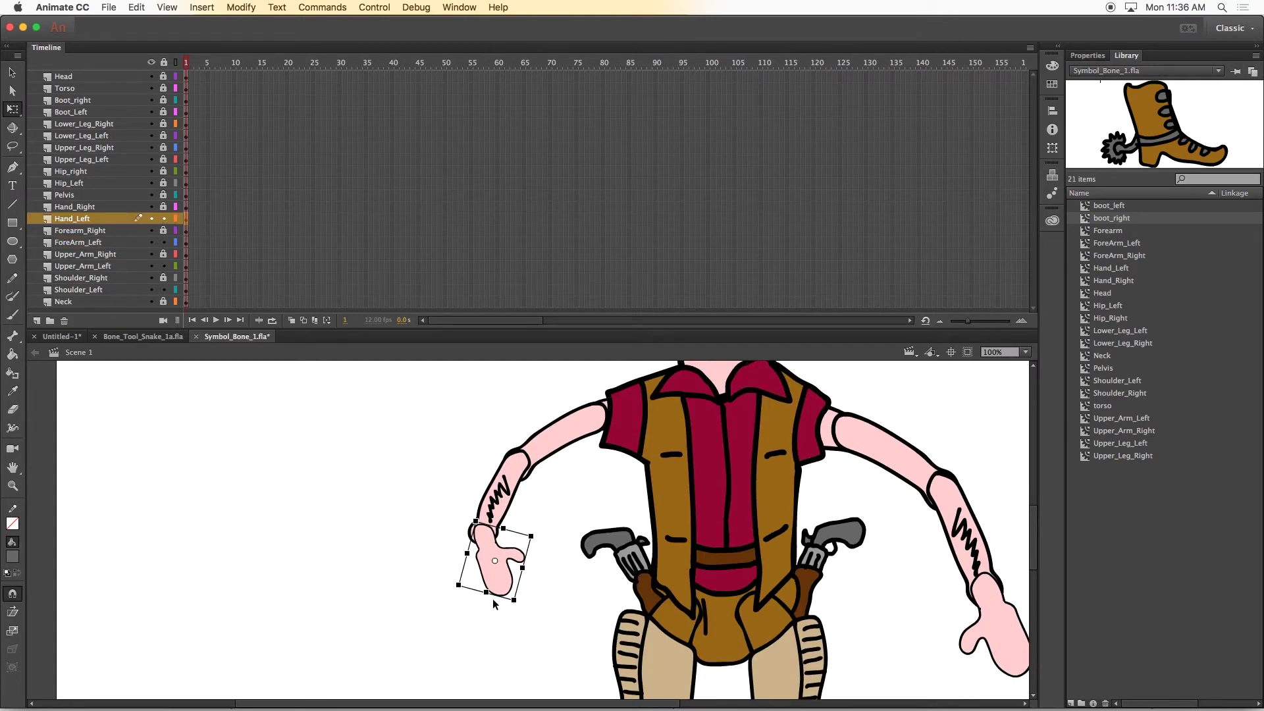
click(379, 517)
scroll(405, 534, right, 5)
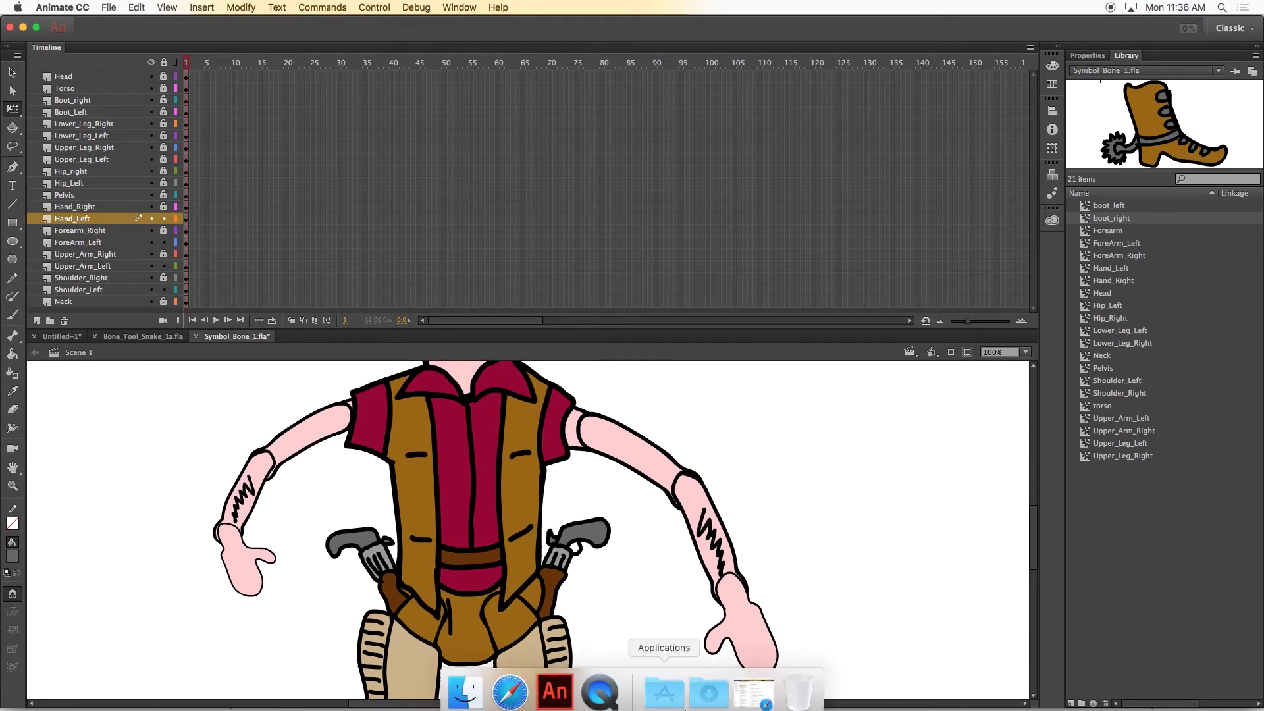
click(164, 219)
Unlock the right upper arm and scale it down to match the left one
click(78, 254)
click(163, 254)
click(708, 531)
drag(704, 511, 685, 494)
drag(637, 458, 628, 455)
drag(676, 459, 630, 450)
Unlock the right shoulder, shift it slightly inward and fit the right upper arm to it
click(72, 279)
click(164, 278)
drag(578, 416, 566, 418)
drag(603, 413, 634, 443)
click(283, 385)
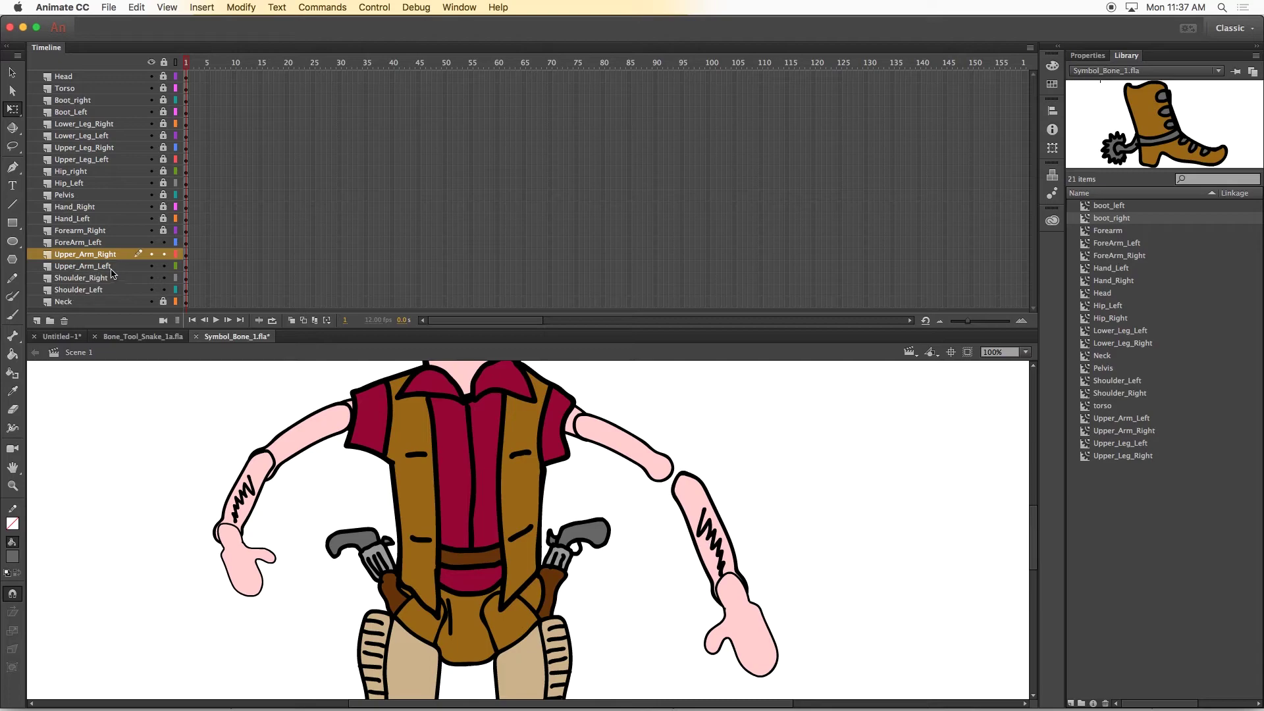
Scale down the right forearm and join it to the elbow end of the right upper arm
click(96, 230)
click(708, 526)
drag(707, 527, 681, 508)
Unlock the right hand, scale it down and attach it at the wrist of the right forearm
click(738, 580)
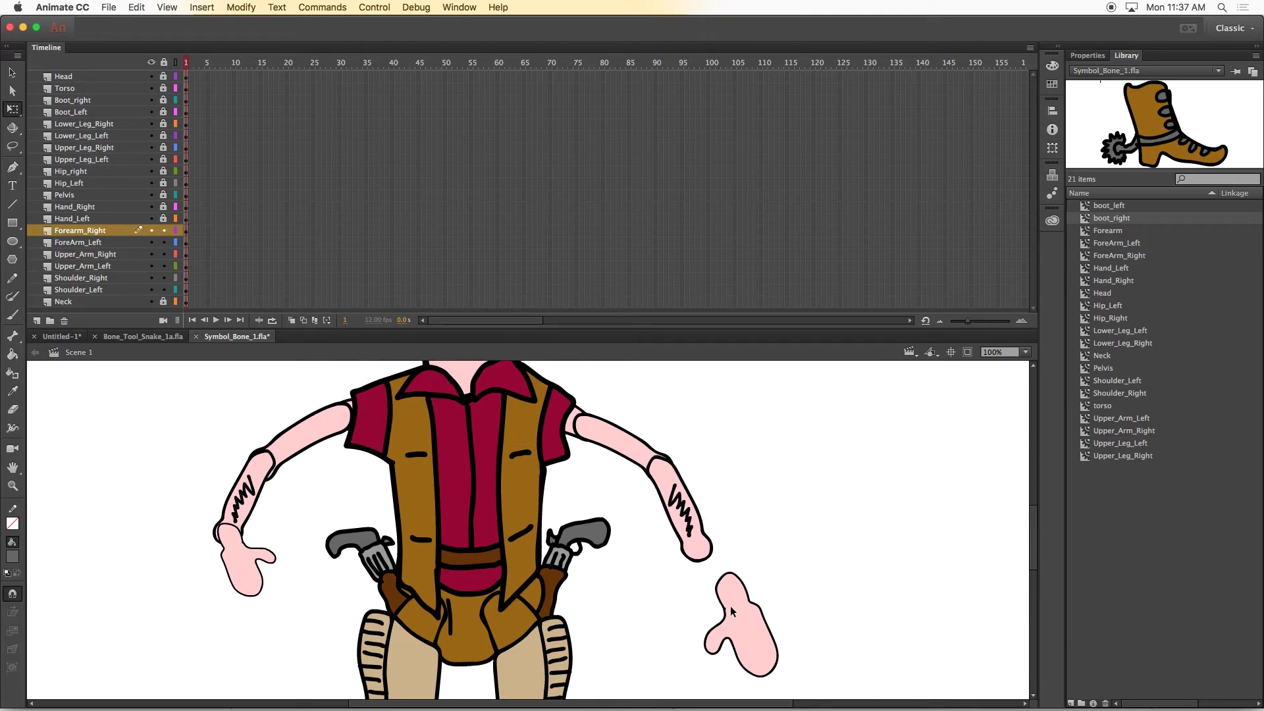
click(164, 206)
click(100, 208)
drag(740, 619, 723, 591)
drag(746, 662, 734, 637)
double_click(722, 588)
double_click(723, 550)
drag(721, 588, 755, 571)
drag(704, 556, 701, 564)
click(750, 527)
Unlock all layers, select the whole cowboy, and scale and move it so the figure fits inside the stage
mouse_move(1032, 541)
mouse_down()
mouse_move(1032, 516)
mouse_move(1032, 546)
mouse_move(1032, 534)
mouse_up()
key(super+minus)
key(super+minus)
click(164, 63)
click(164, 63)
drag(397, 389, 624, 638)
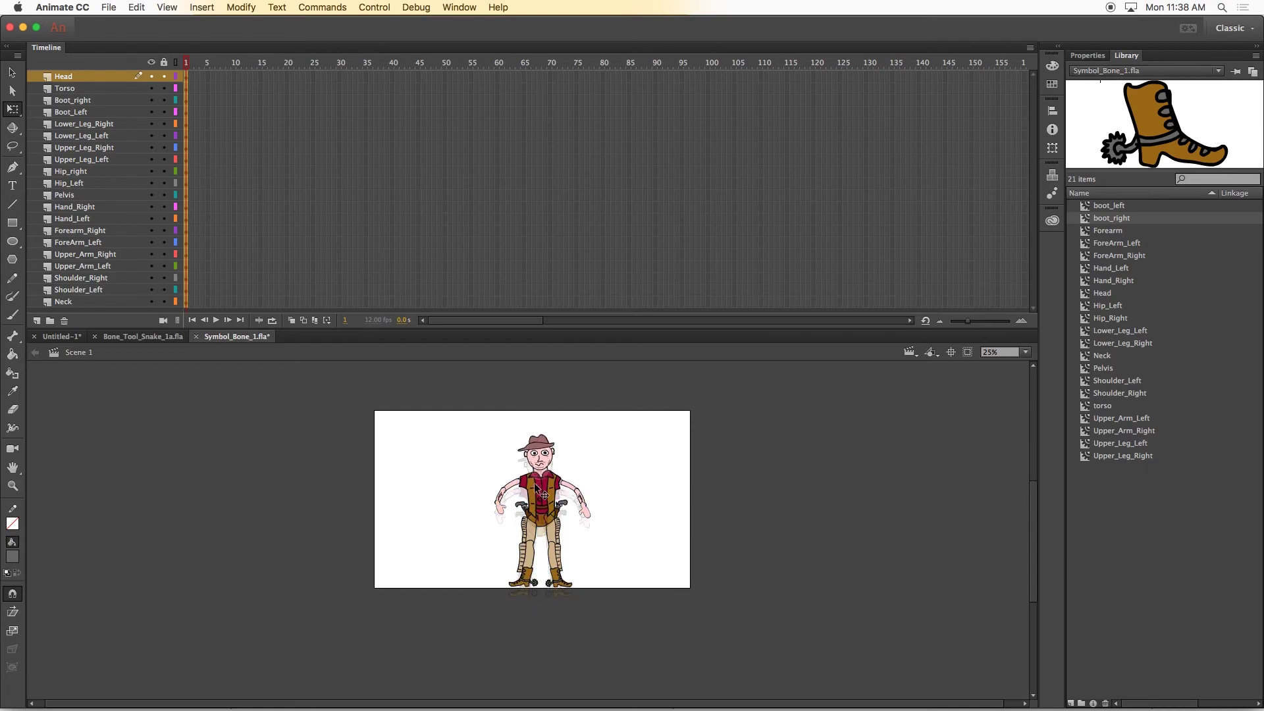
key(super+equal)
drag(316, 328, 316, 208)
click(625, 372)
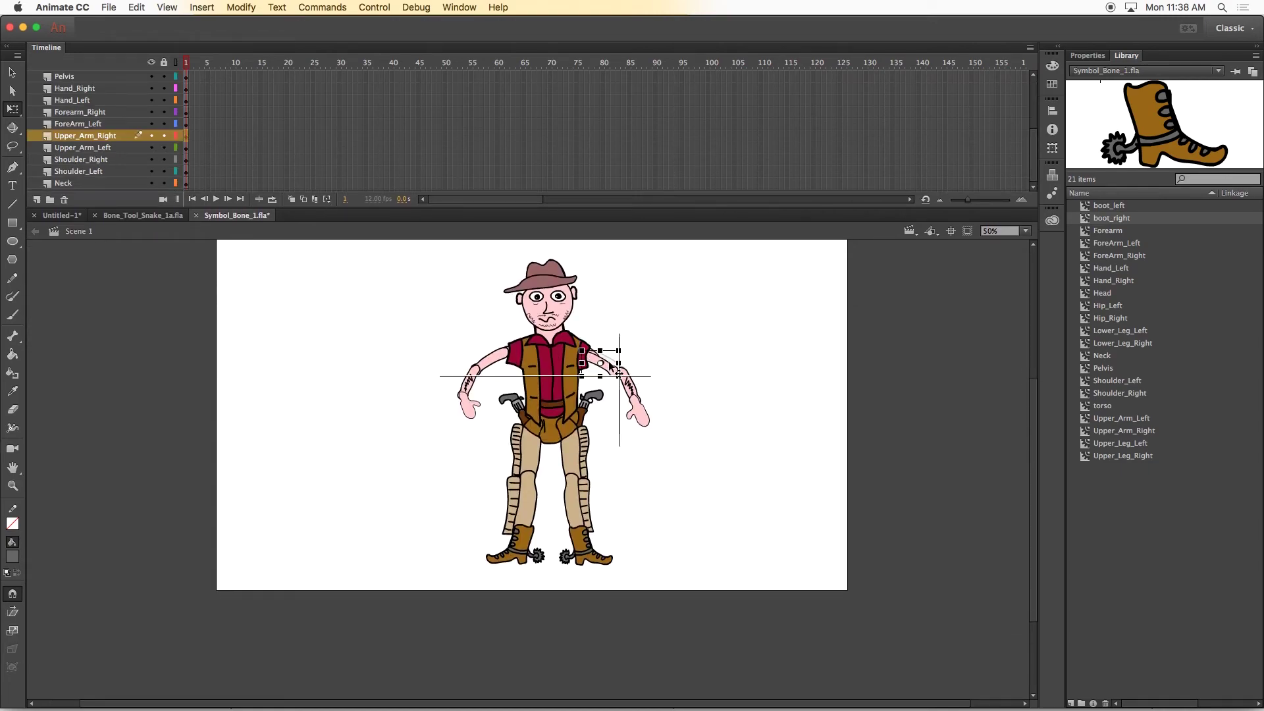
click(683, 409)
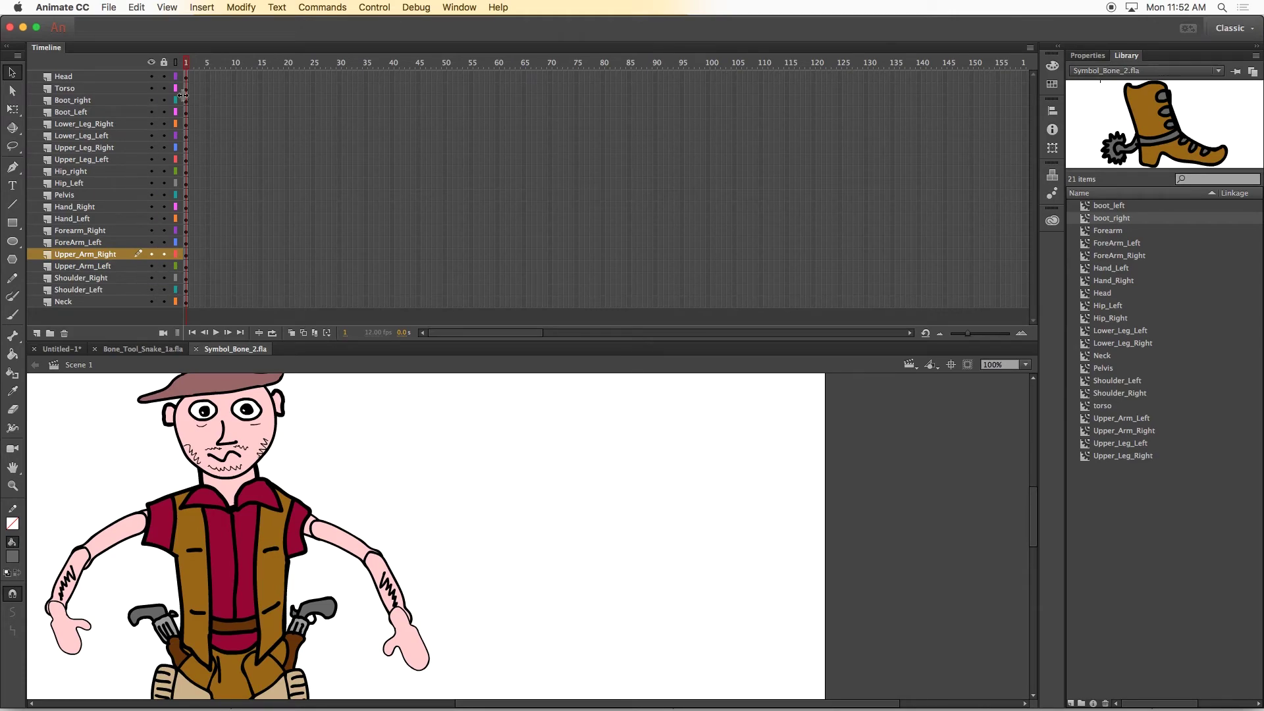
Create an armature with the Bone tool, chaining bones from the chest to the neck and on to the head
drag(495, 703, 403, 704)
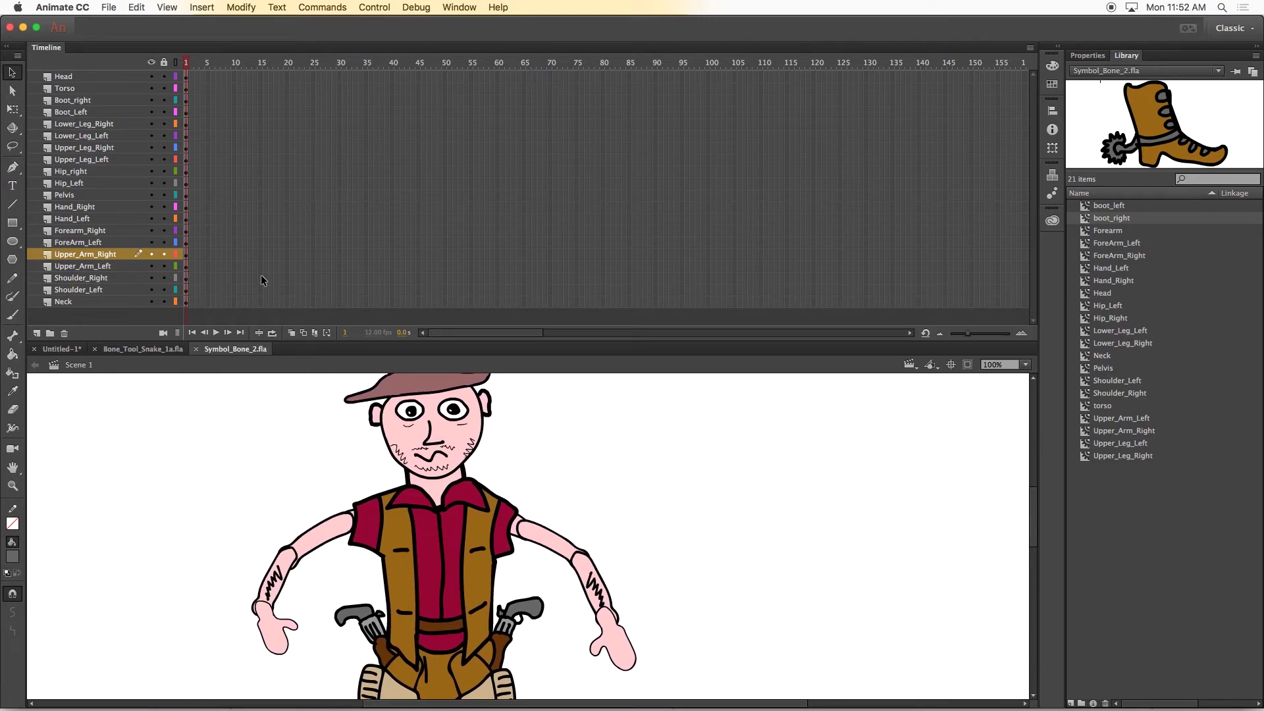
drag(286, 322, 305, 219)
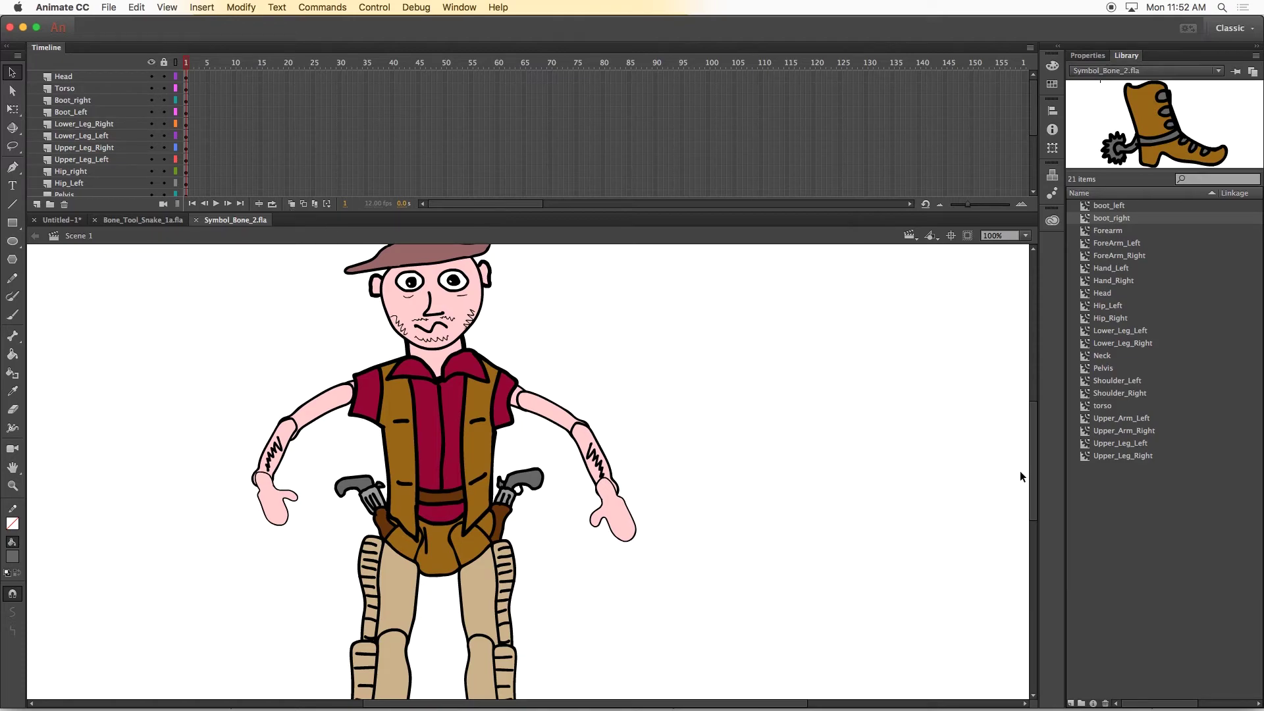
scroll(1020, 477, down, 5)
scroll(1018, 454, up, 6)
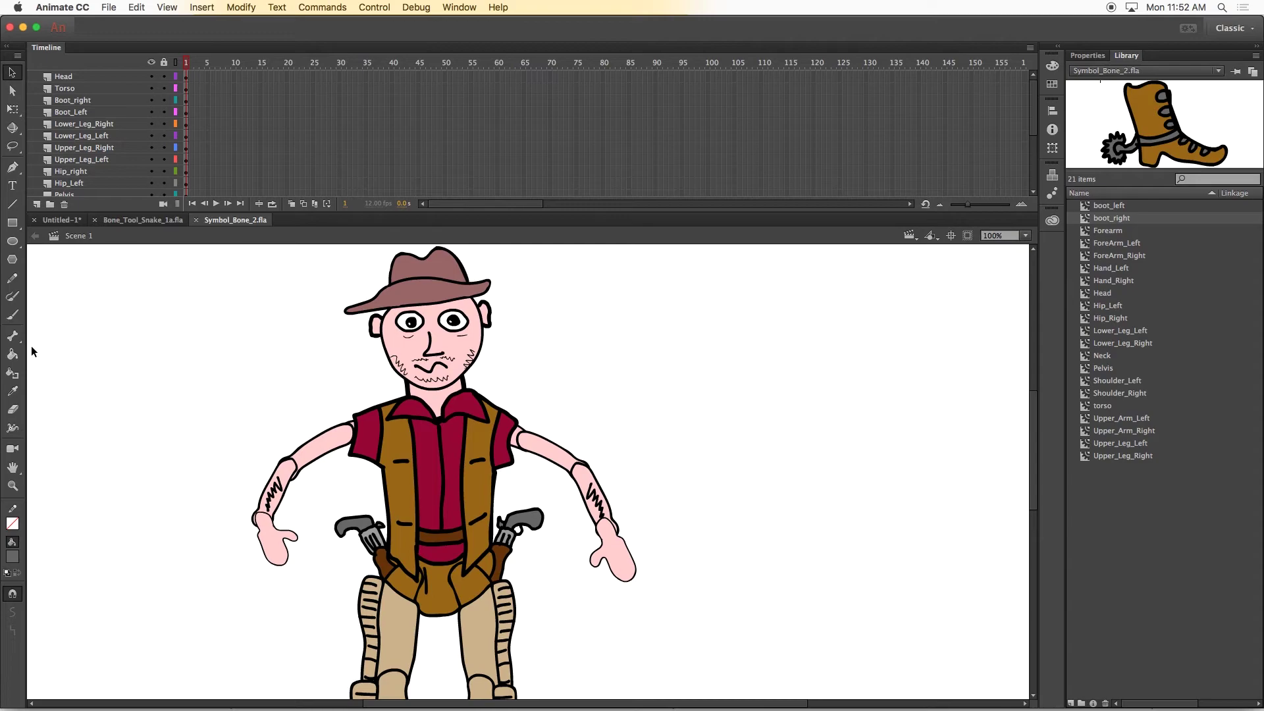
click(12, 335)
drag(438, 446, 435, 396)
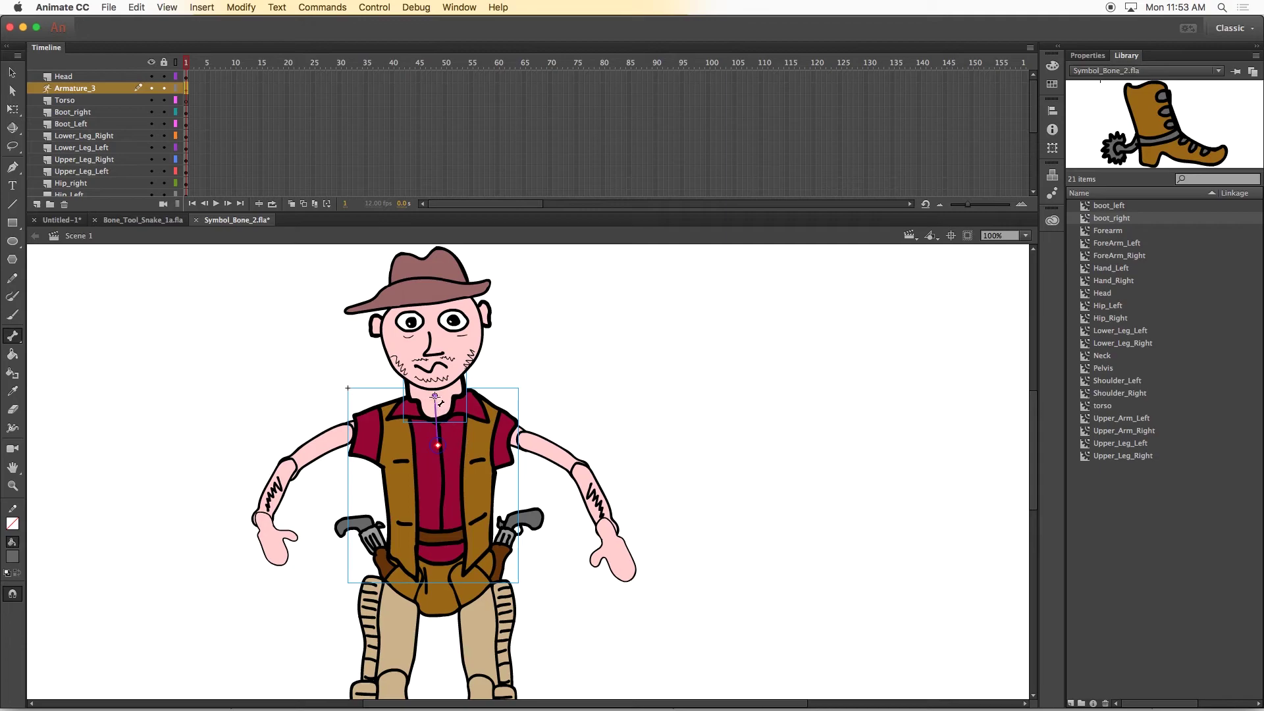
drag(434, 395, 431, 368)
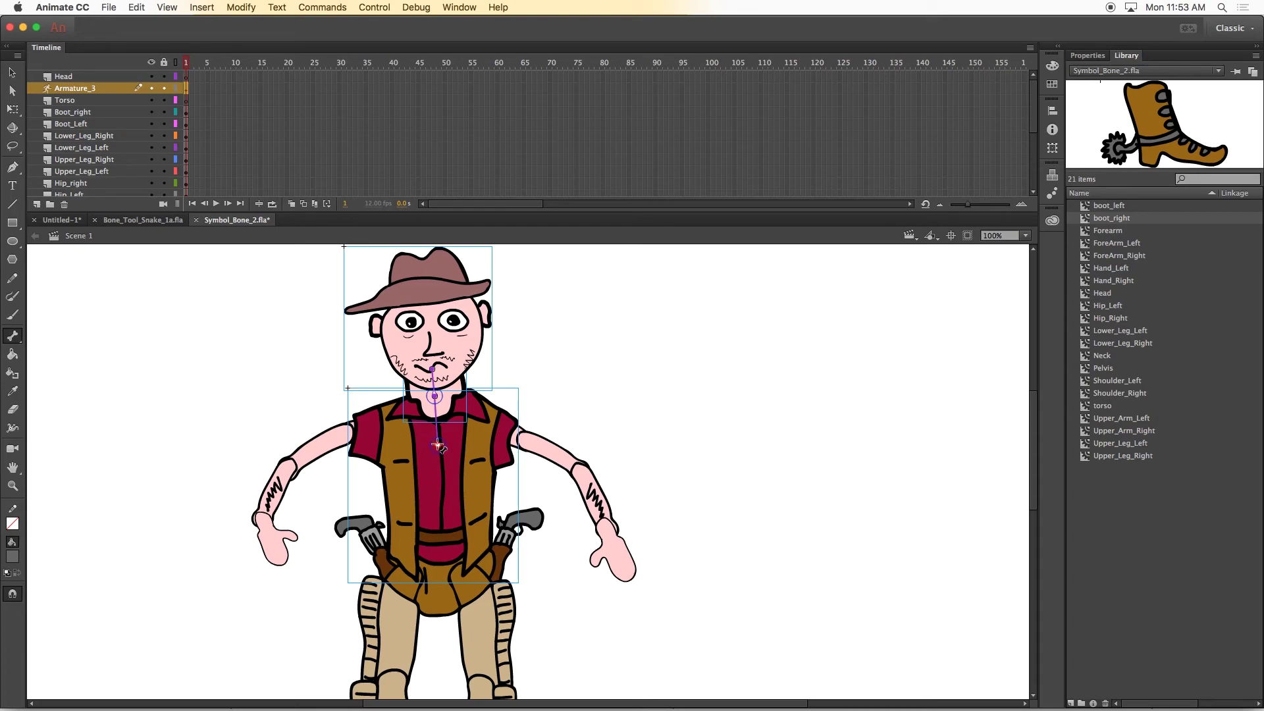
Branch bones from the chest out along both arms to the hands and down through the pelvis to both hips
drag(437, 445, 513, 435)
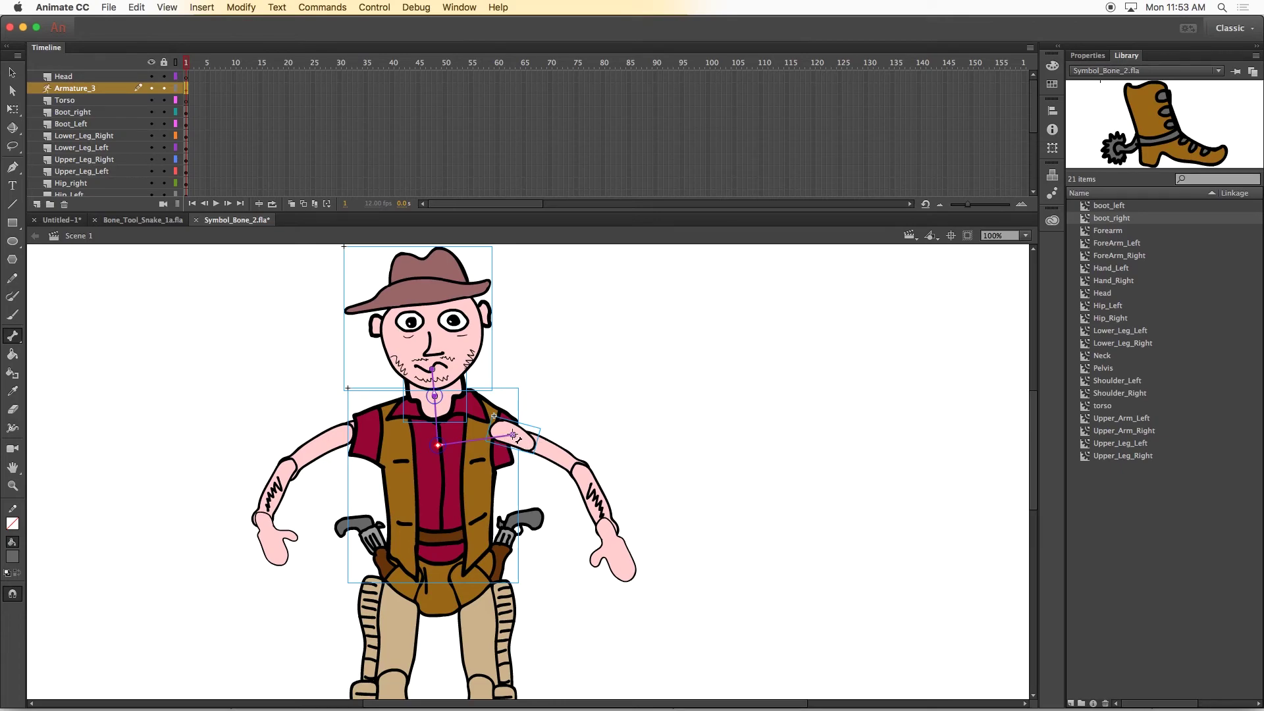
drag(513, 435, 613, 545)
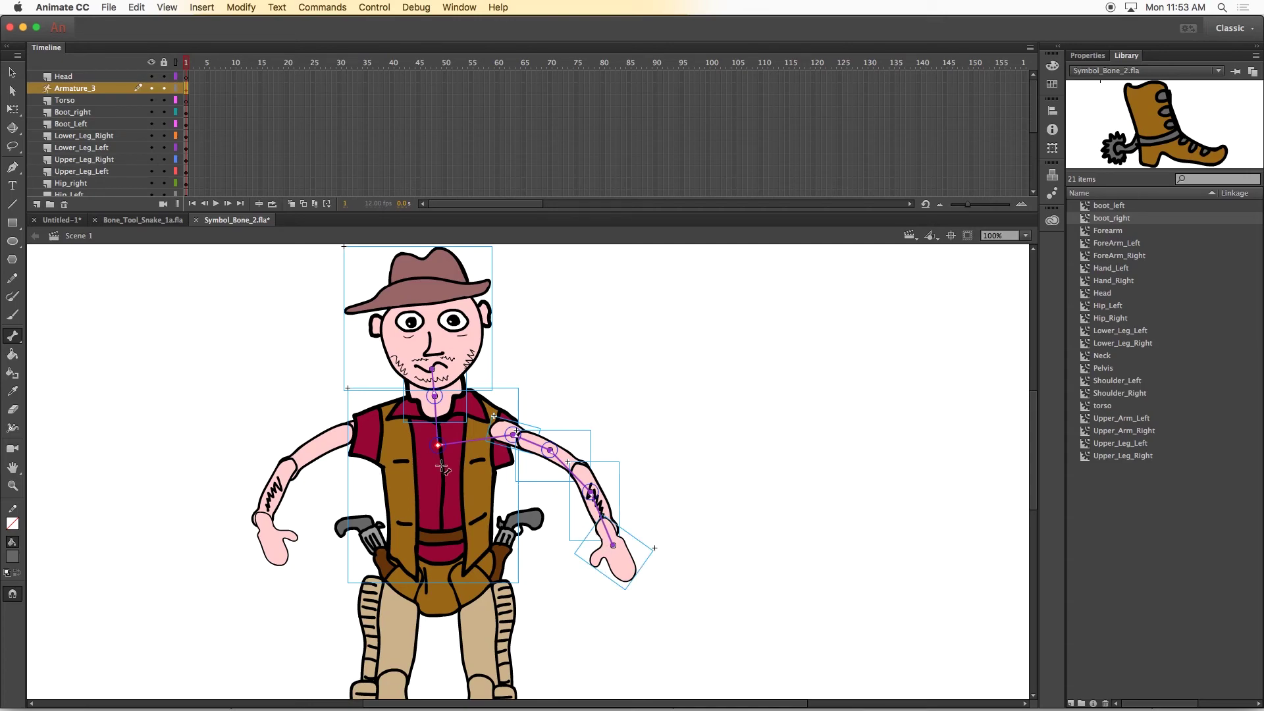
drag(437, 446, 402, 593)
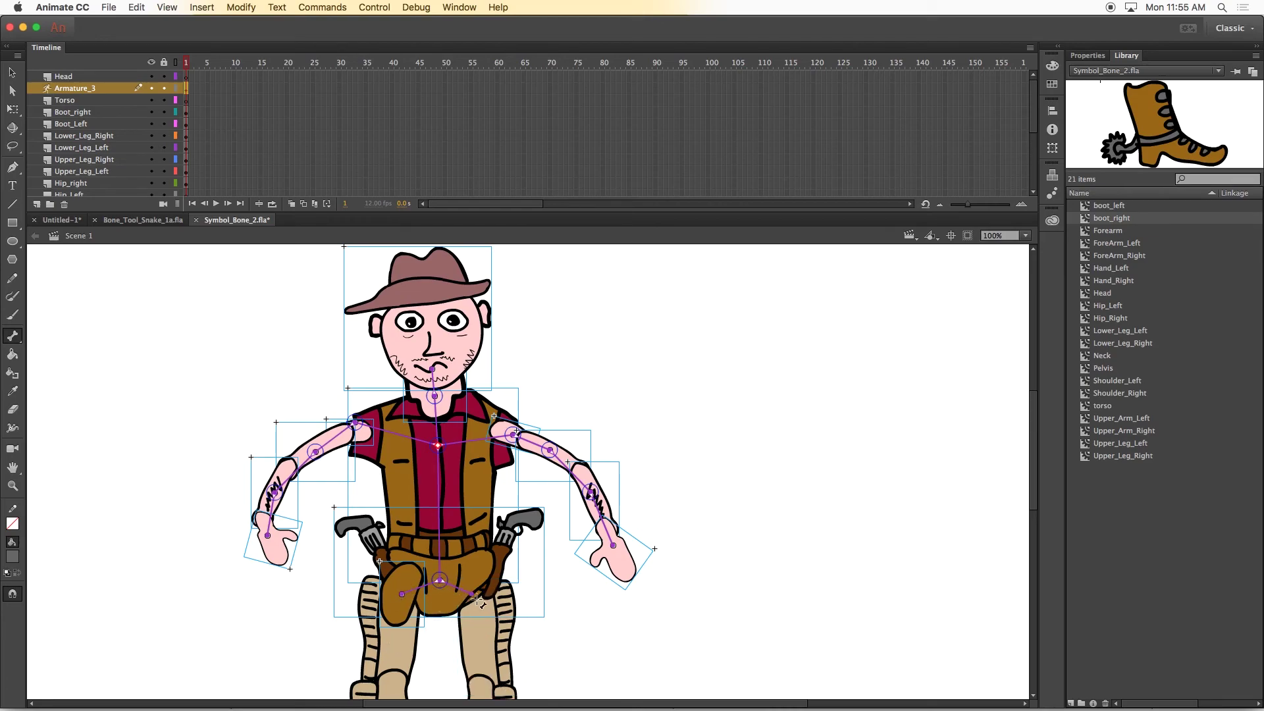
Extend the bone chains from both hips through the upper and lower legs to the boots
drag(401, 594, 388, 633)
drag(472, 594, 487, 637)
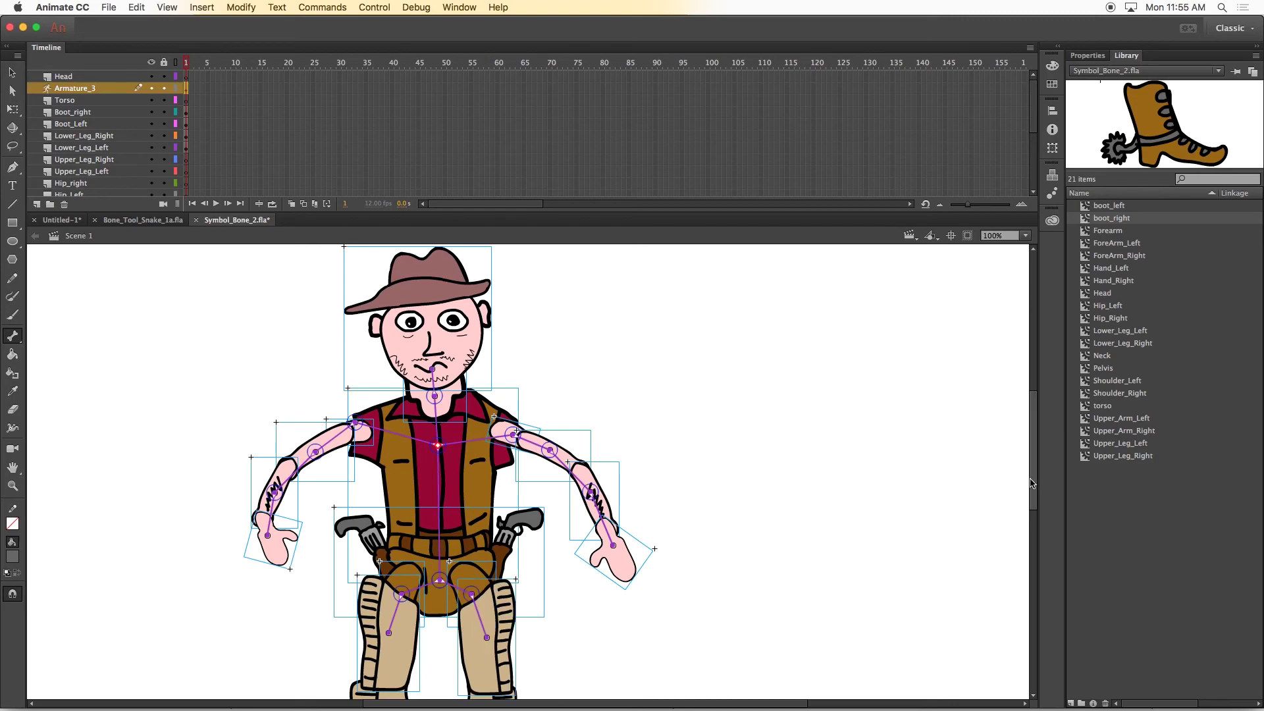
drag(1033, 486, 1032, 521)
drag(389, 496, 383, 568)
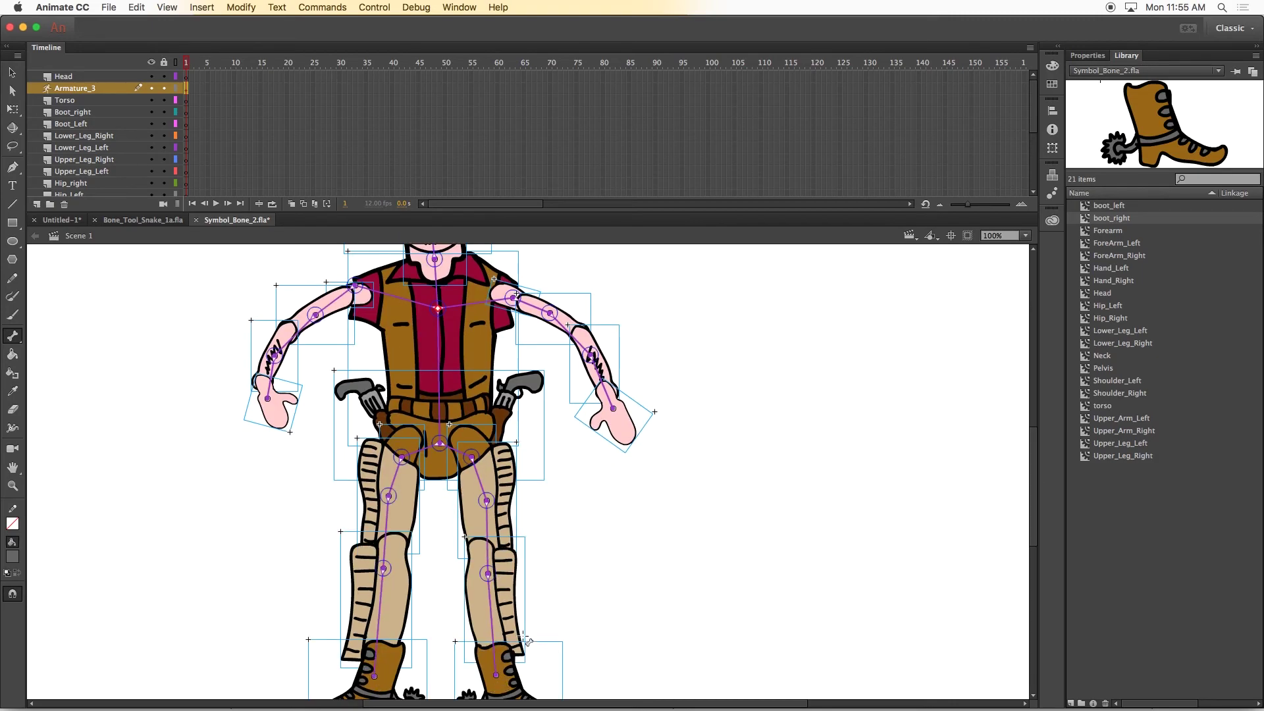
mouse_move(1034, 526)
mouse_down()
mouse_move(1035, 556)
mouse_move(1038, 491)
mouse_move(1036, 544)
mouse_up()
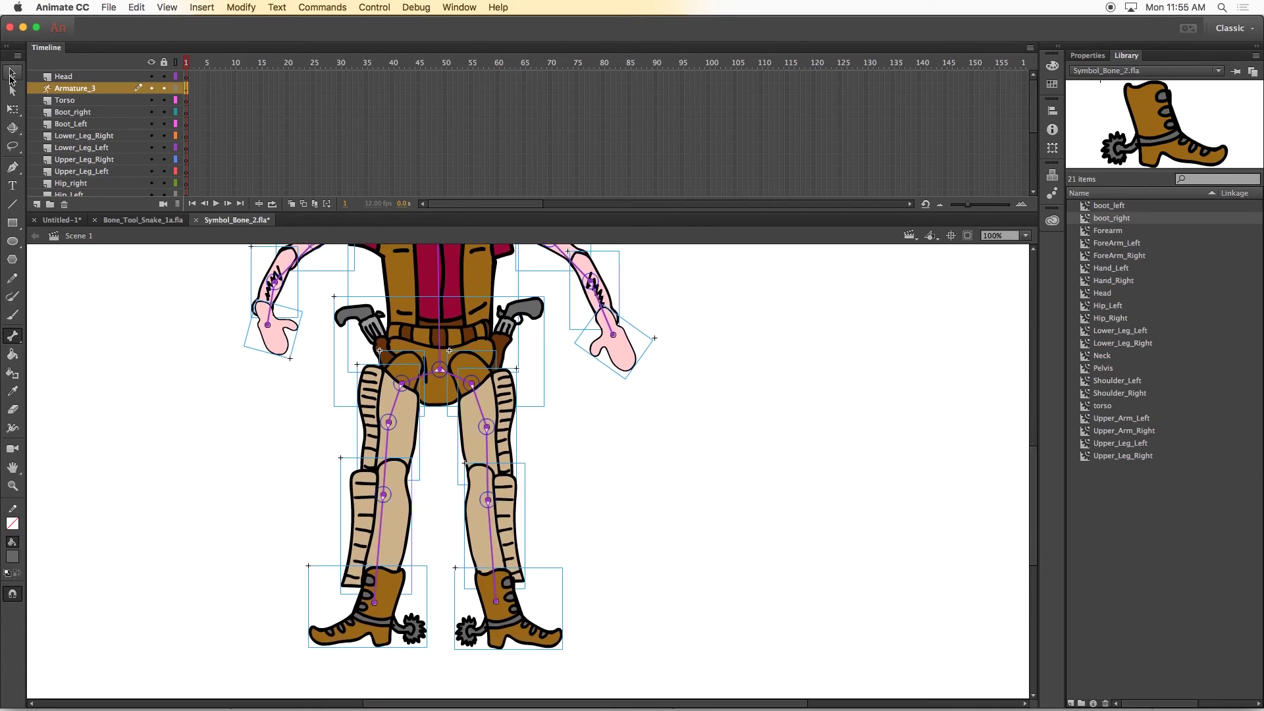
Pose the legs with the Selection tool into a wide, bent-knee stance
drag(500, 604, 525, 641)
drag(384, 631, 387, 570)
drag(424, 493, 341, 456)
drag(390, 407, 385, 406)
drag(275, 572, 287, 507)
drag(511, 487, 570, 506)
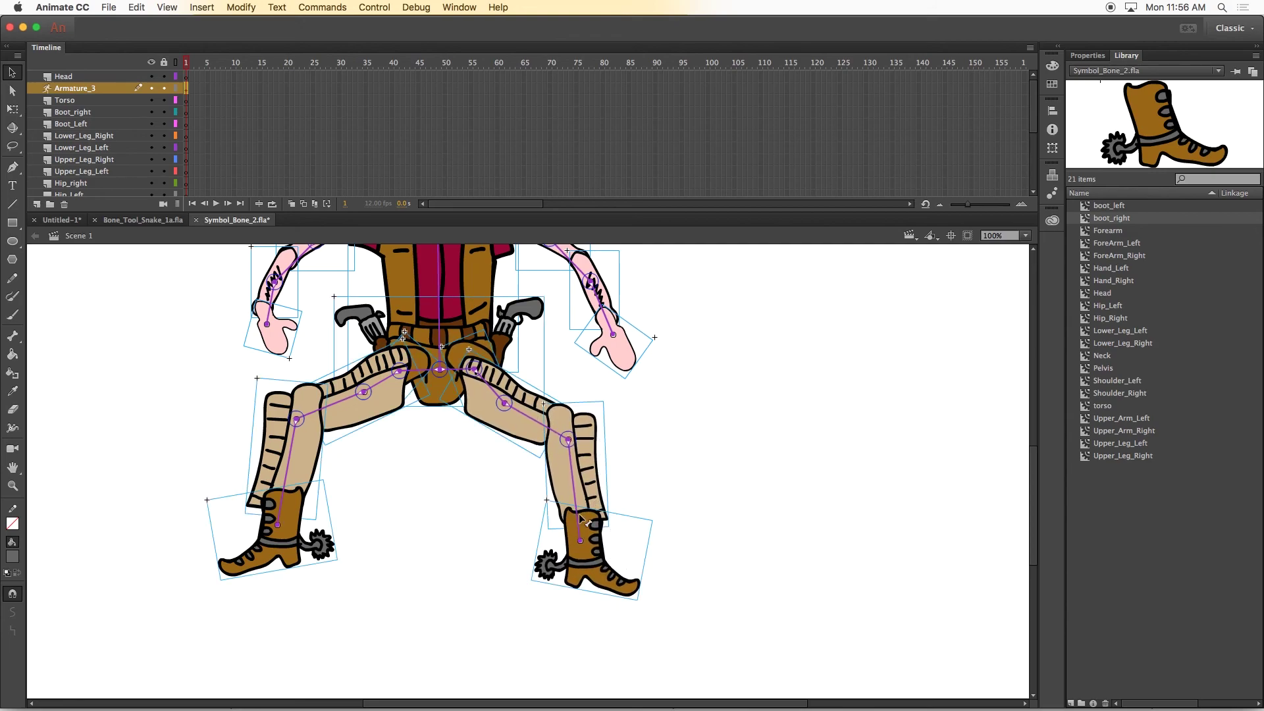
Swing the head and neck on their bones, then set the head back over the torso
drag(1033, 507, 1027, 453)
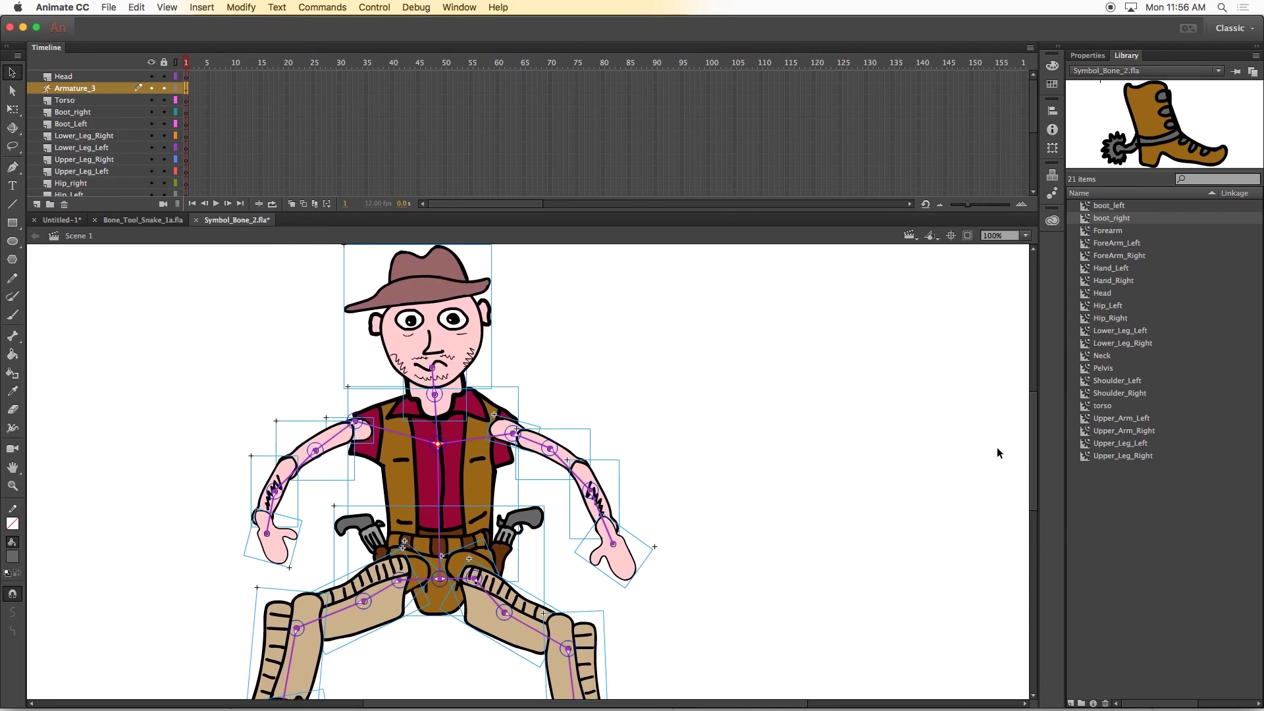
drag(470, 334, 466, 328)
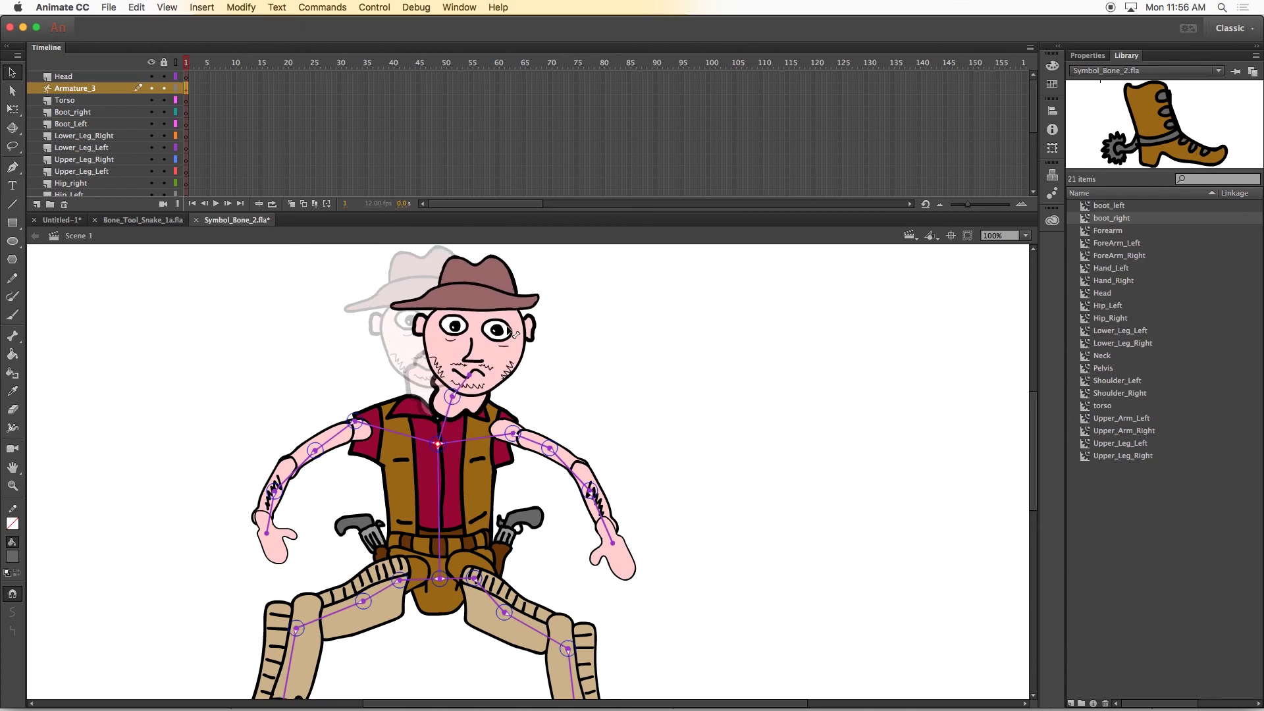
drag(504, 306, 505, 320)
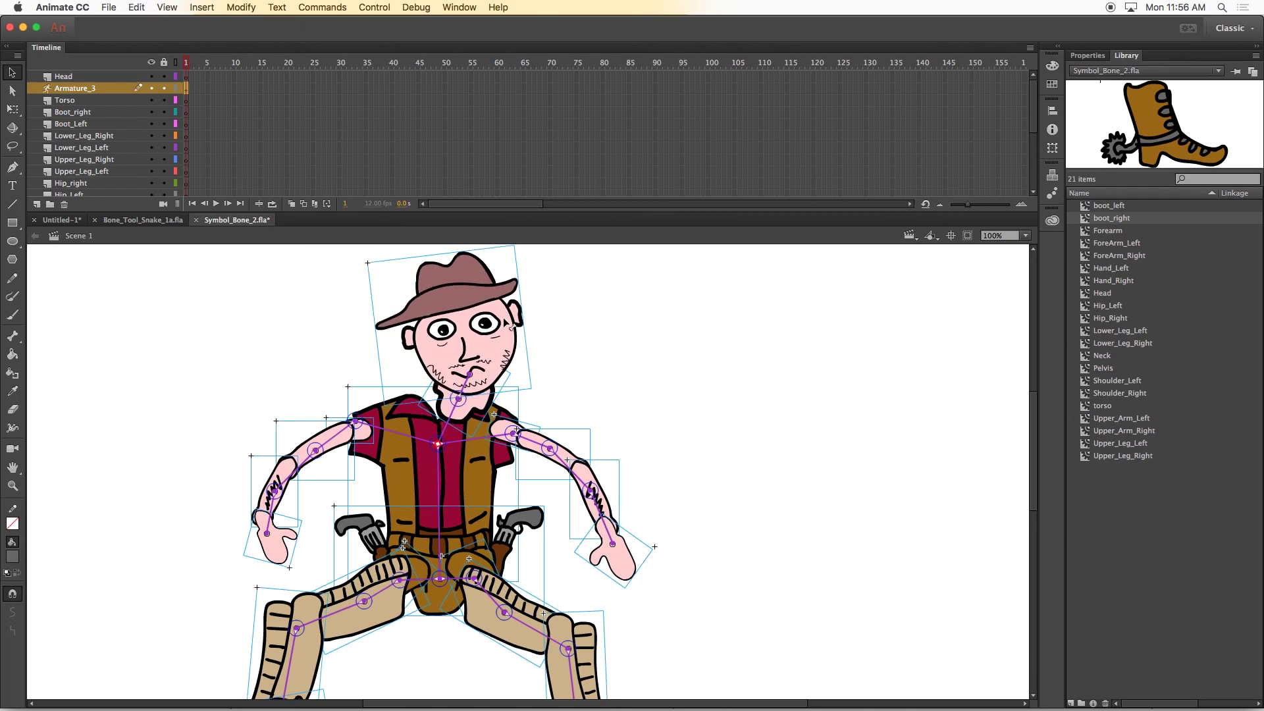
drag(458, 354, 415, 335)
Pose both arms with bent elbows so the hands rest beside the holstered guns
drag(561, 459, 573, 486)
drag(275, 549, 338, 565)
drag(526, 552, 528, 570)
scroll(1012, 566, down, 3)
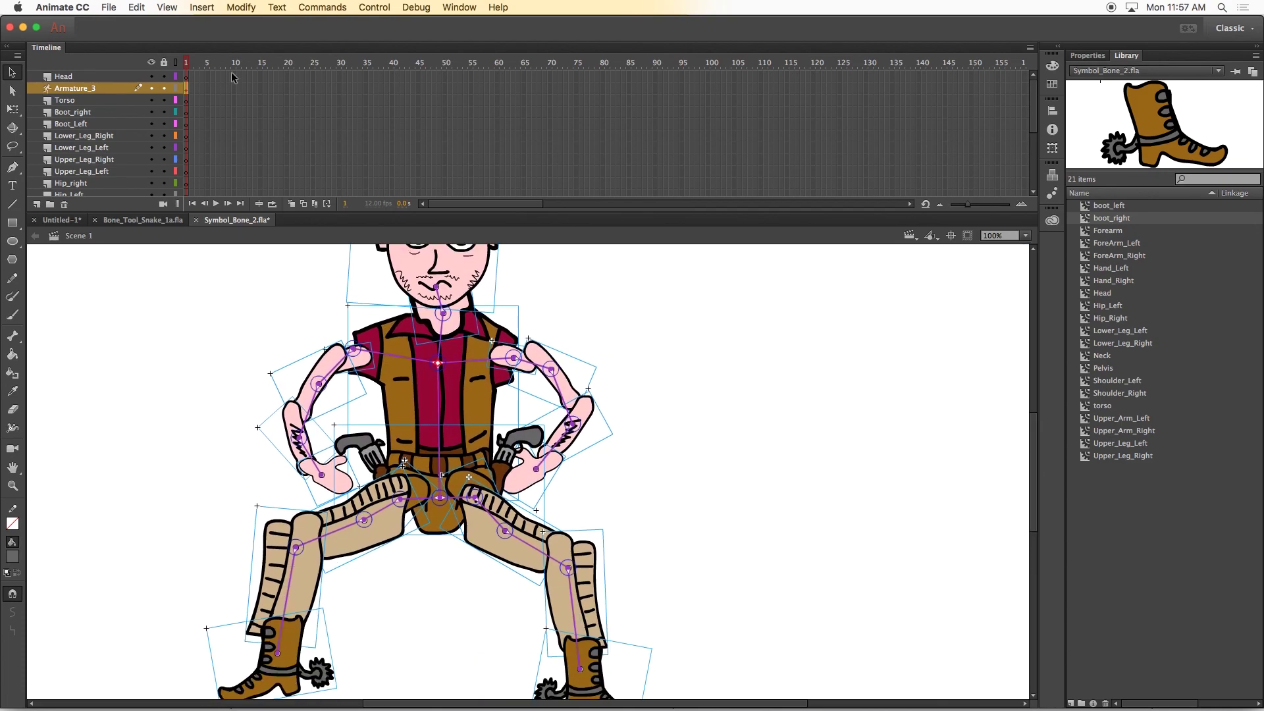
Extend the armature to frame 23 and pose the figure there with arms raised outward and knees lifted
click(252, 83)
click(302, 88)
drag(573, 424, 665, 355)
drag(332, 473, 219, 391)
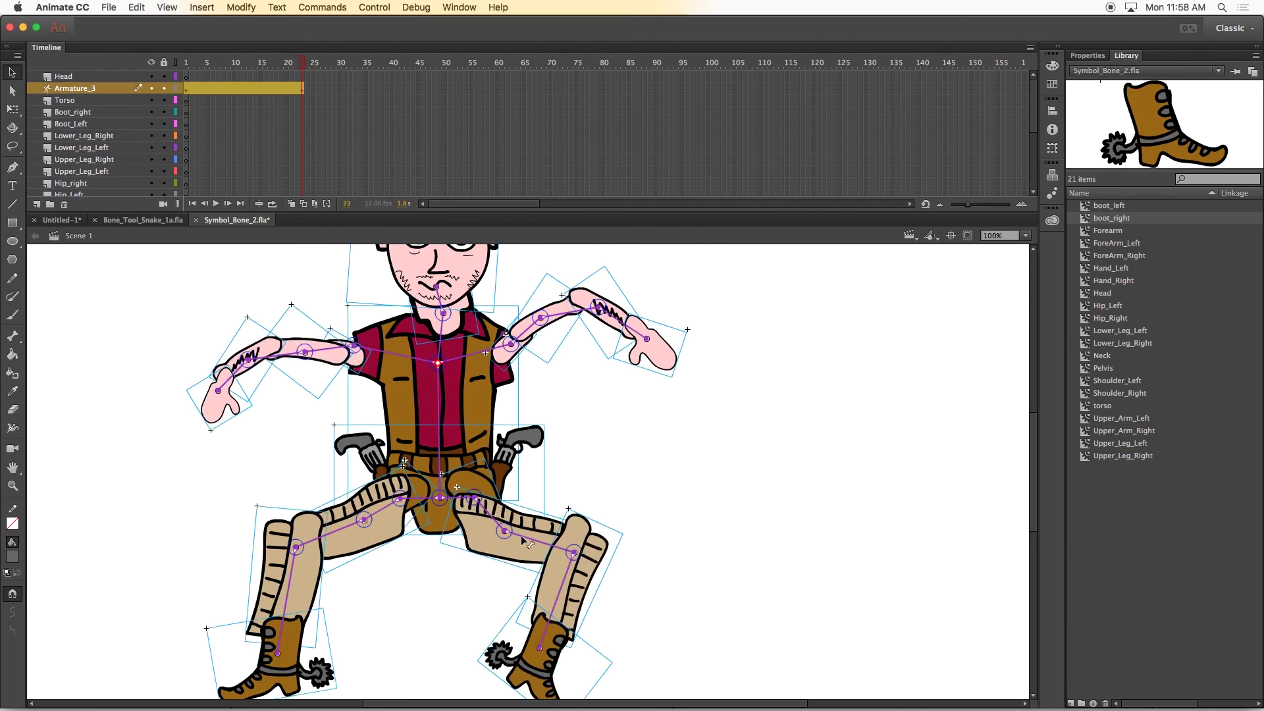
drag(568, 537, 581, 604)
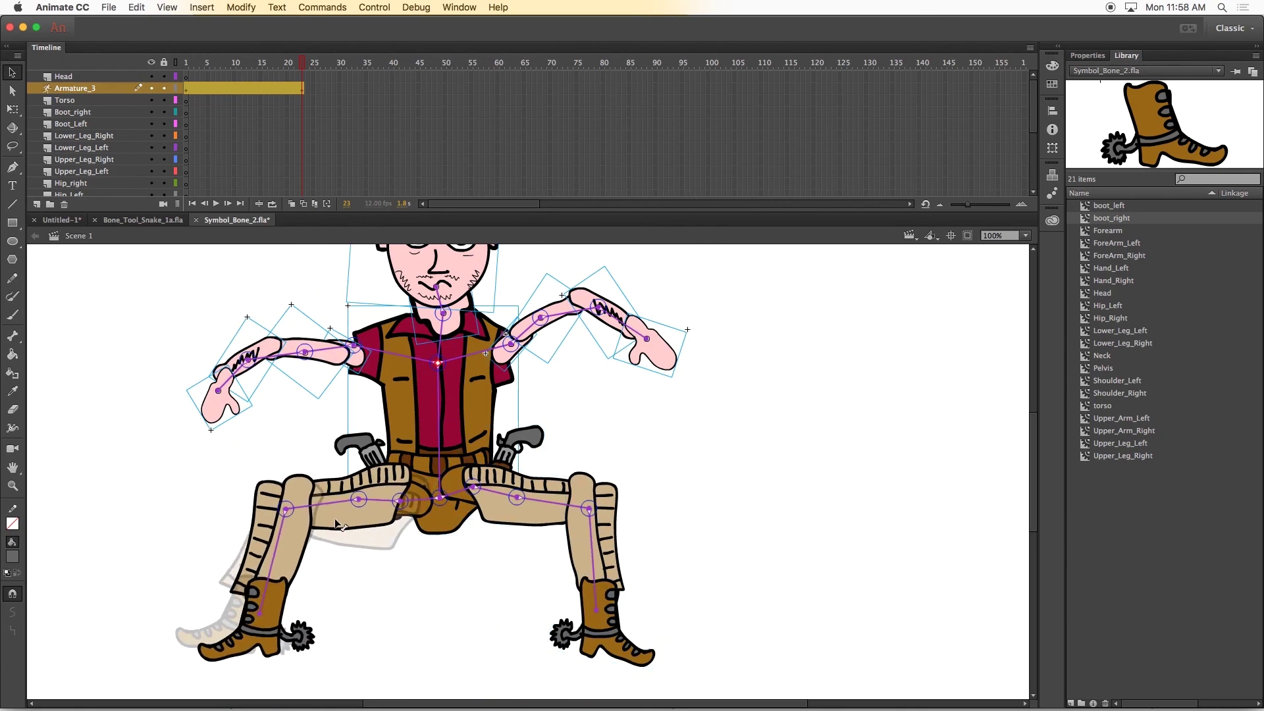
drag(300, 66, 261, 74)
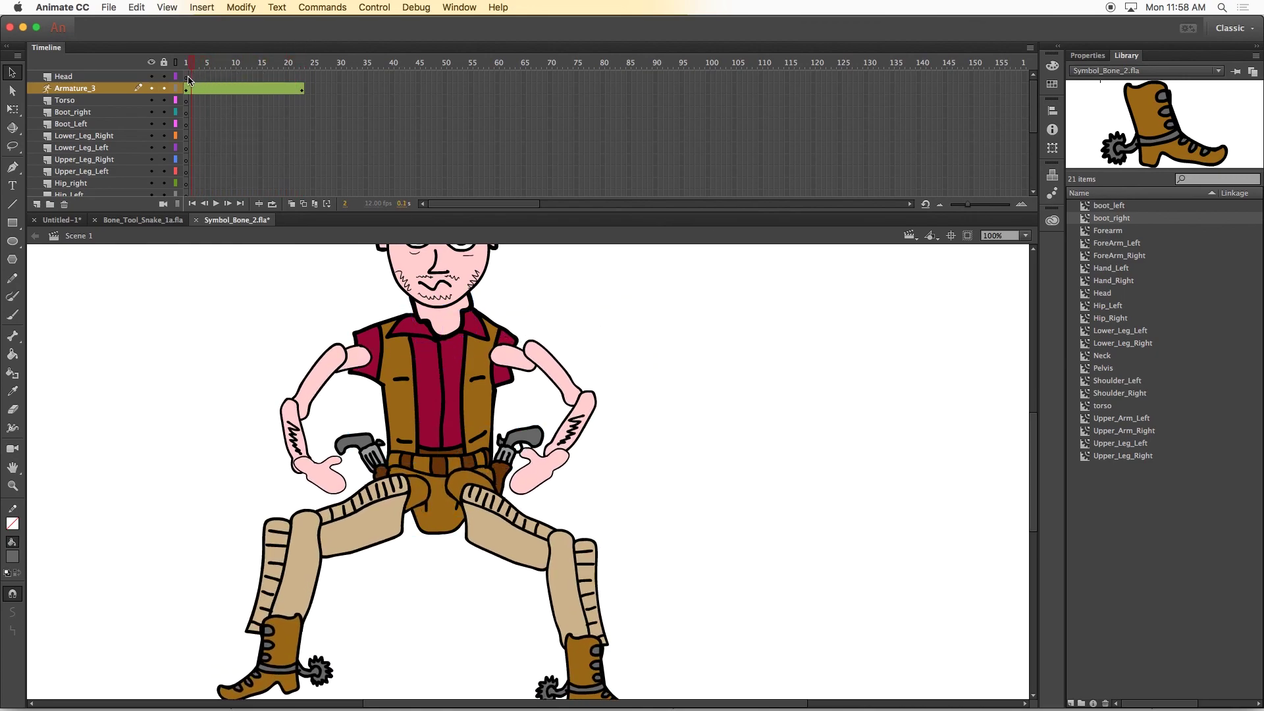